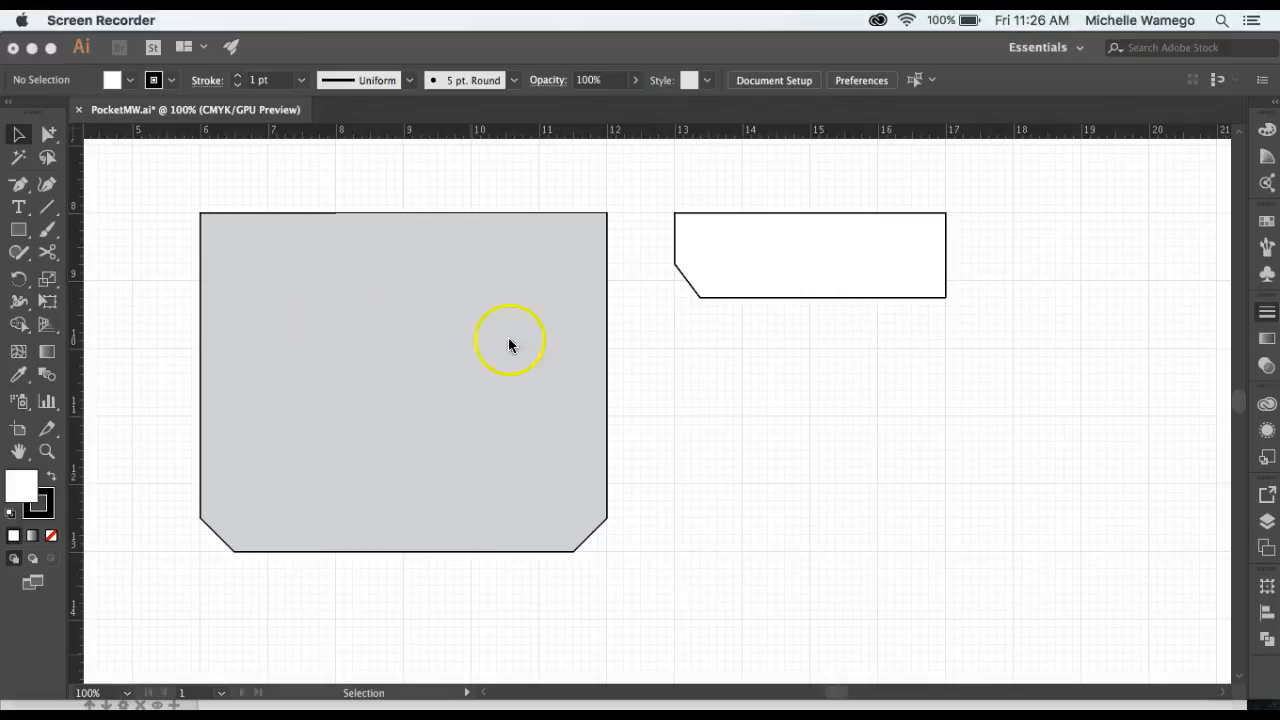
Change the pocket shape's fill from grey to white.
click(384, 356)
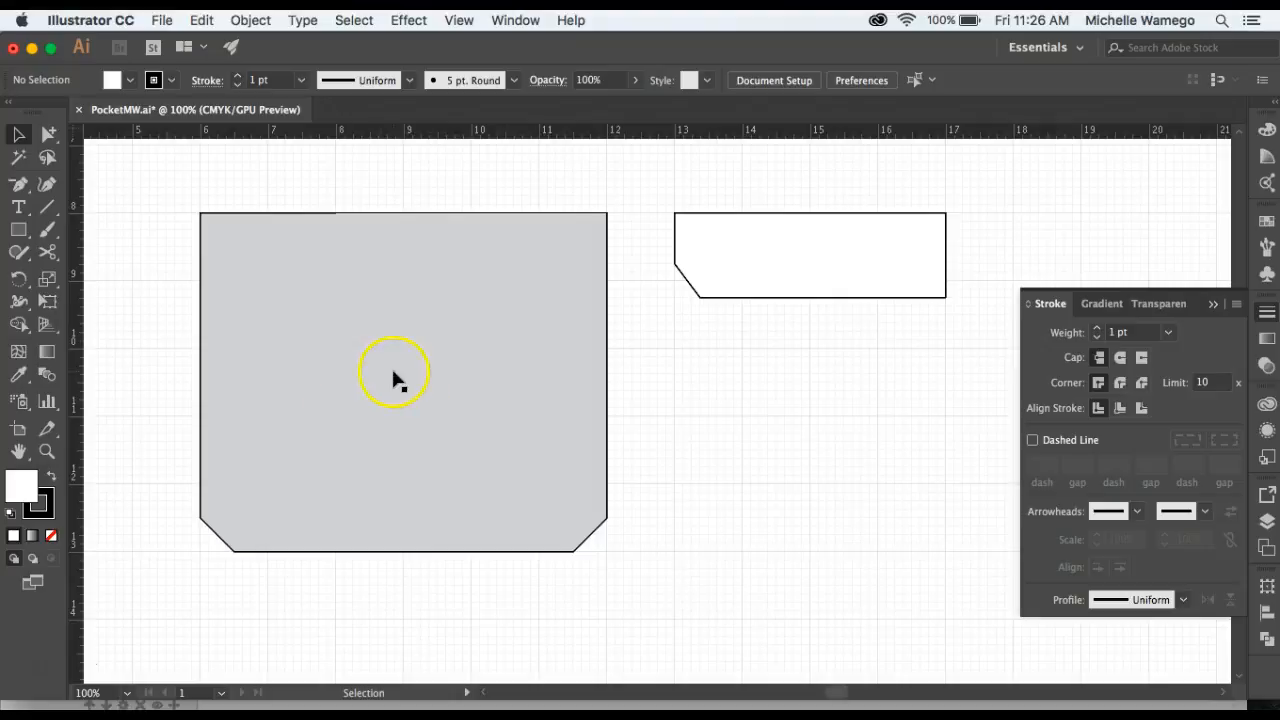
click(395, 381)
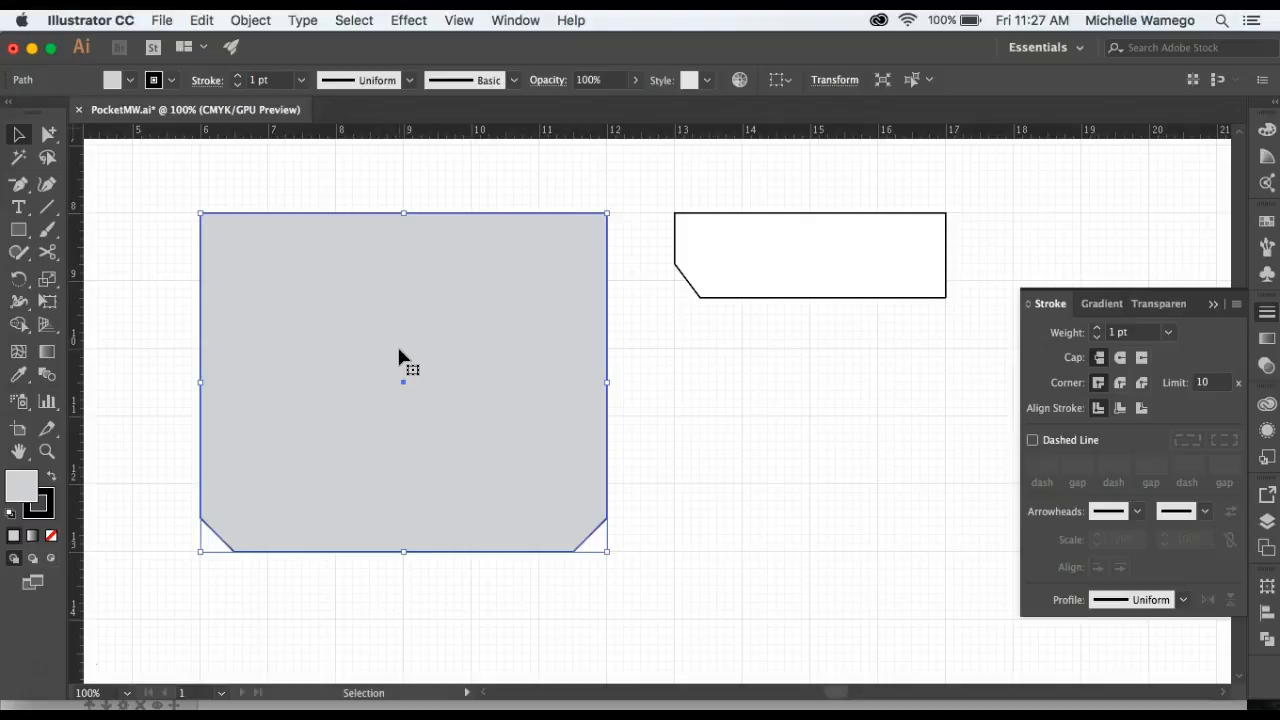
click(131, 86)
click(35, 113)
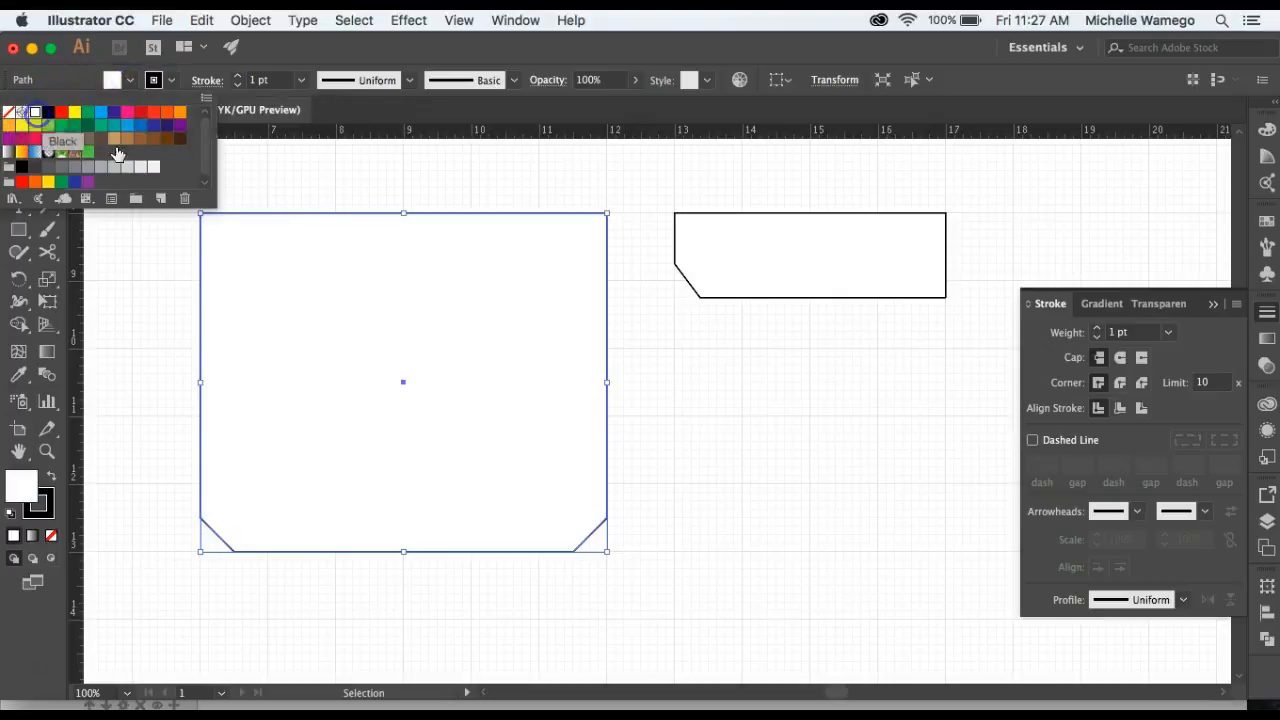
click(674, 424)
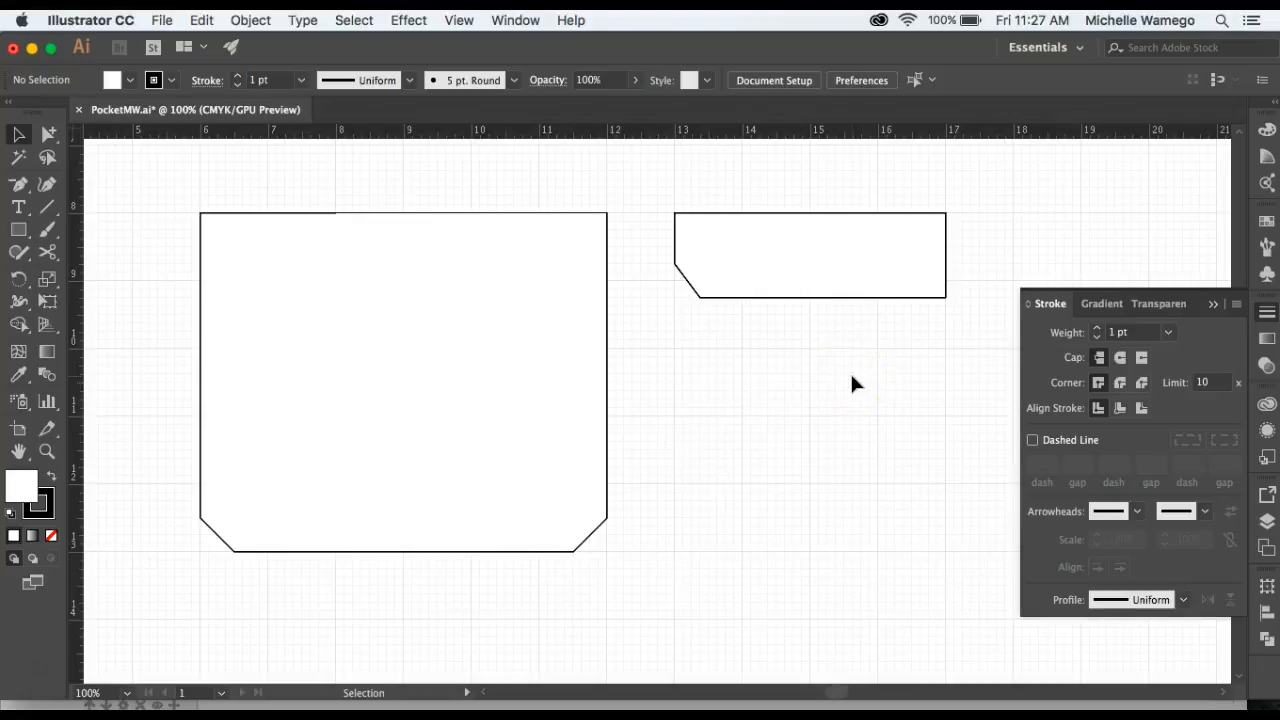
Bevel the flap's bottom-right corner by adding anchor points on the bottom and right edges and deleting the corner point.
key(plus)
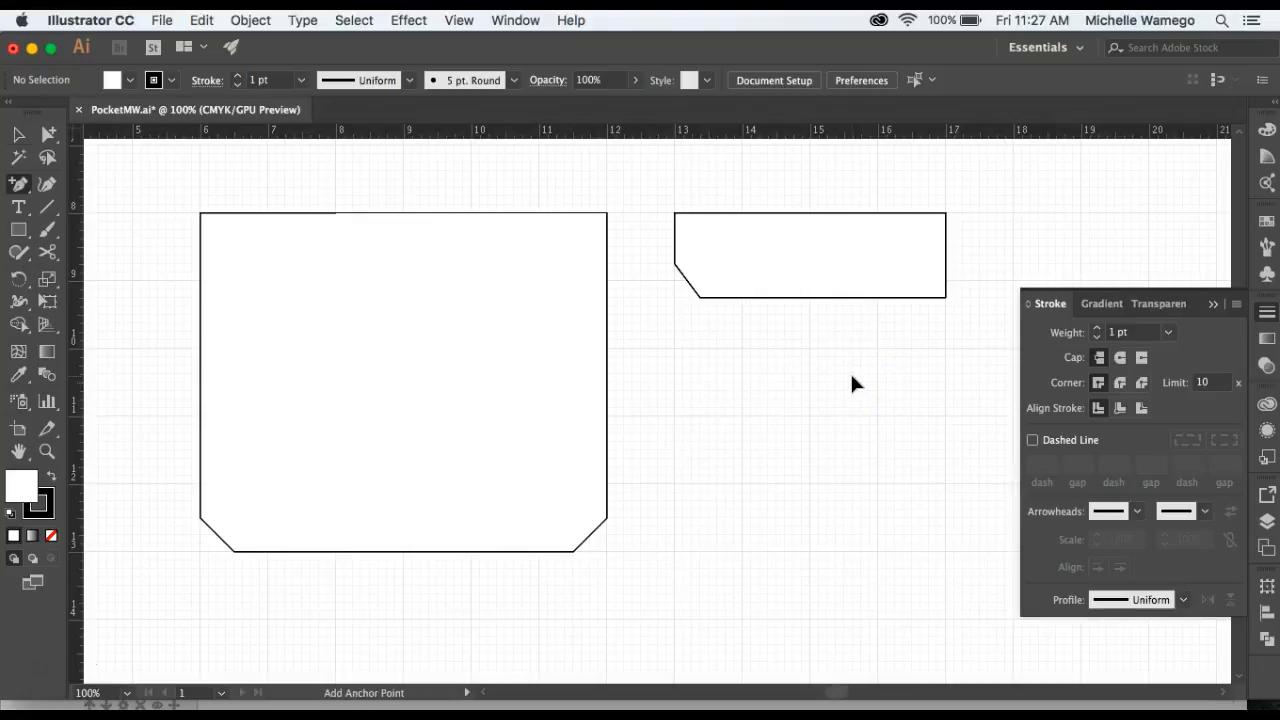
click(910, 297)
click(945, 264)
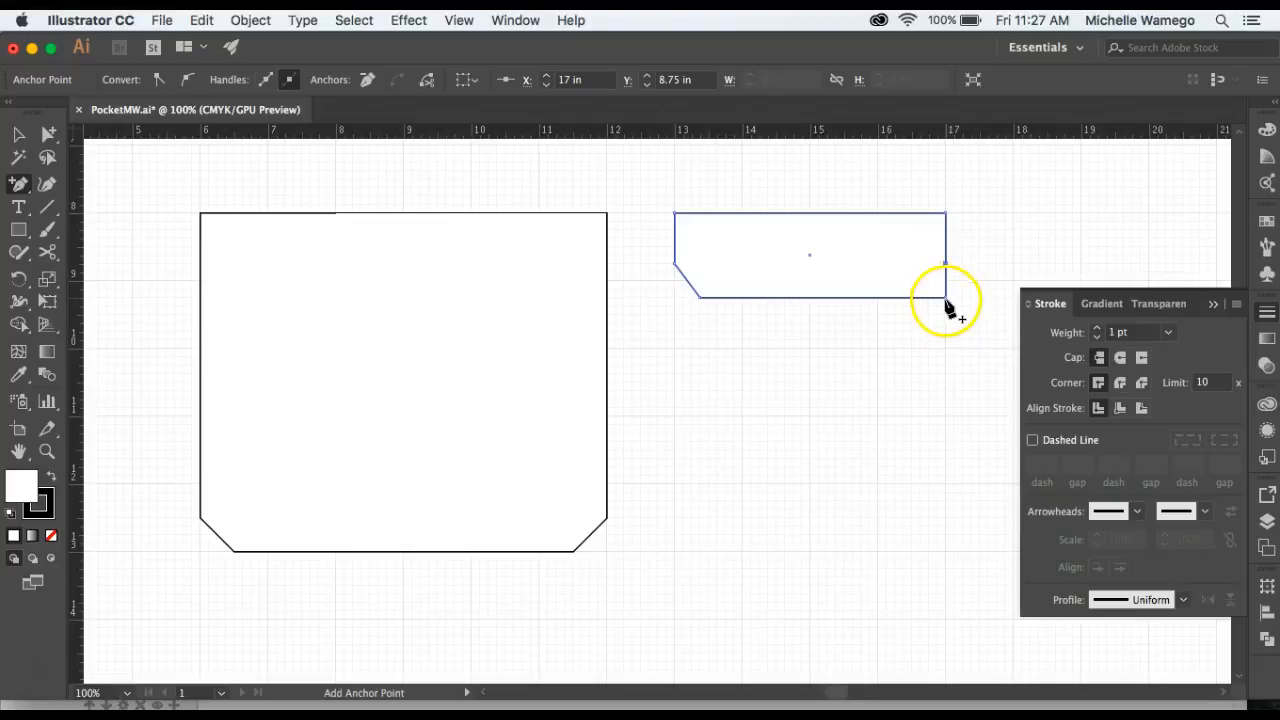
key(minus)
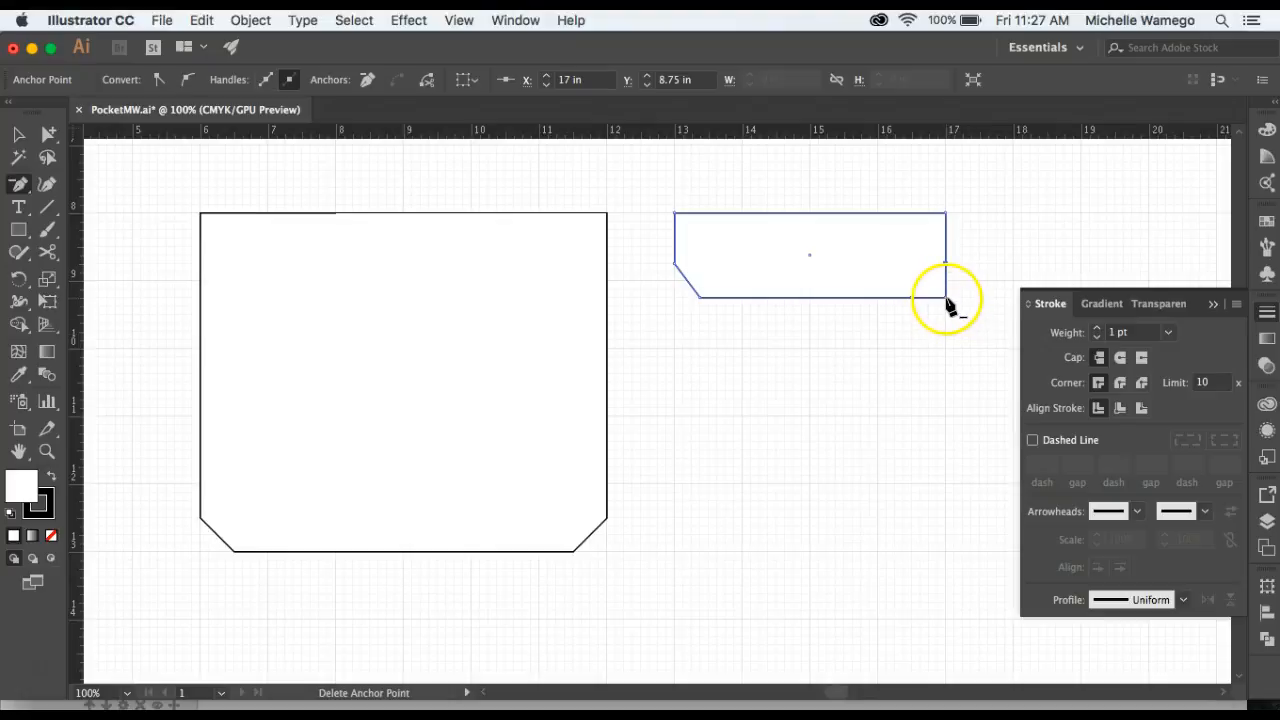
click(945, 298)
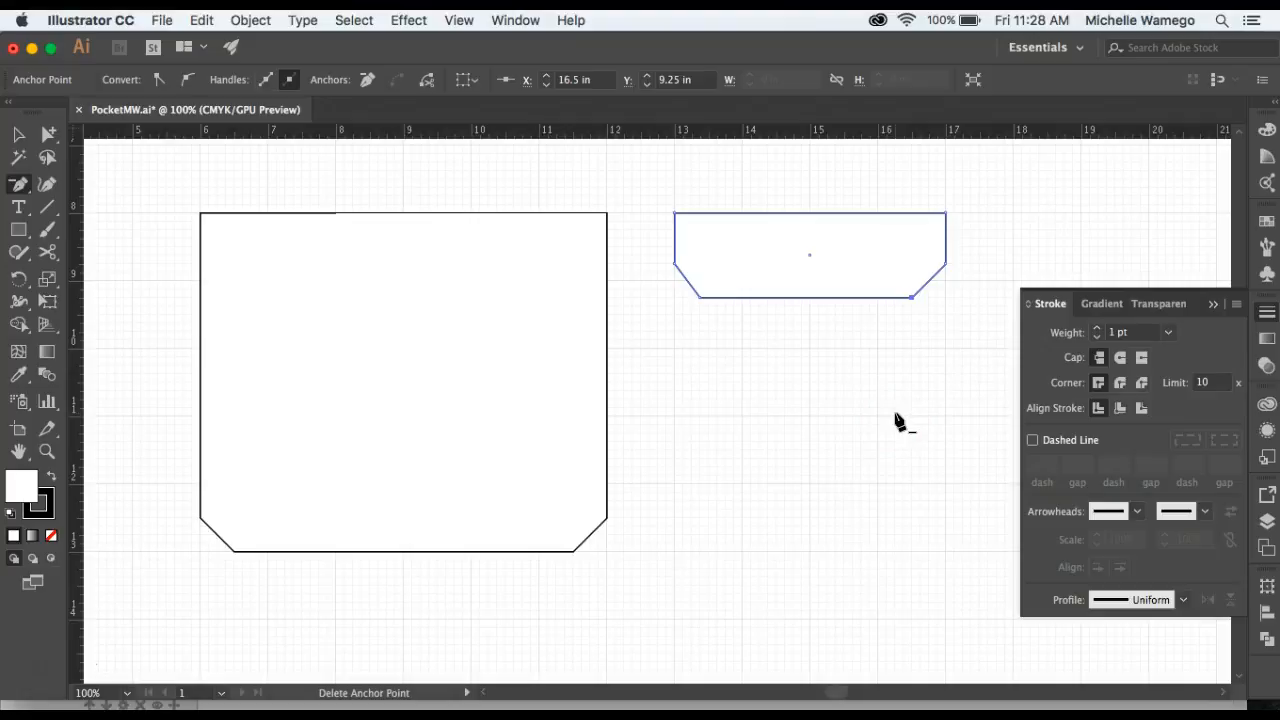
key(v)
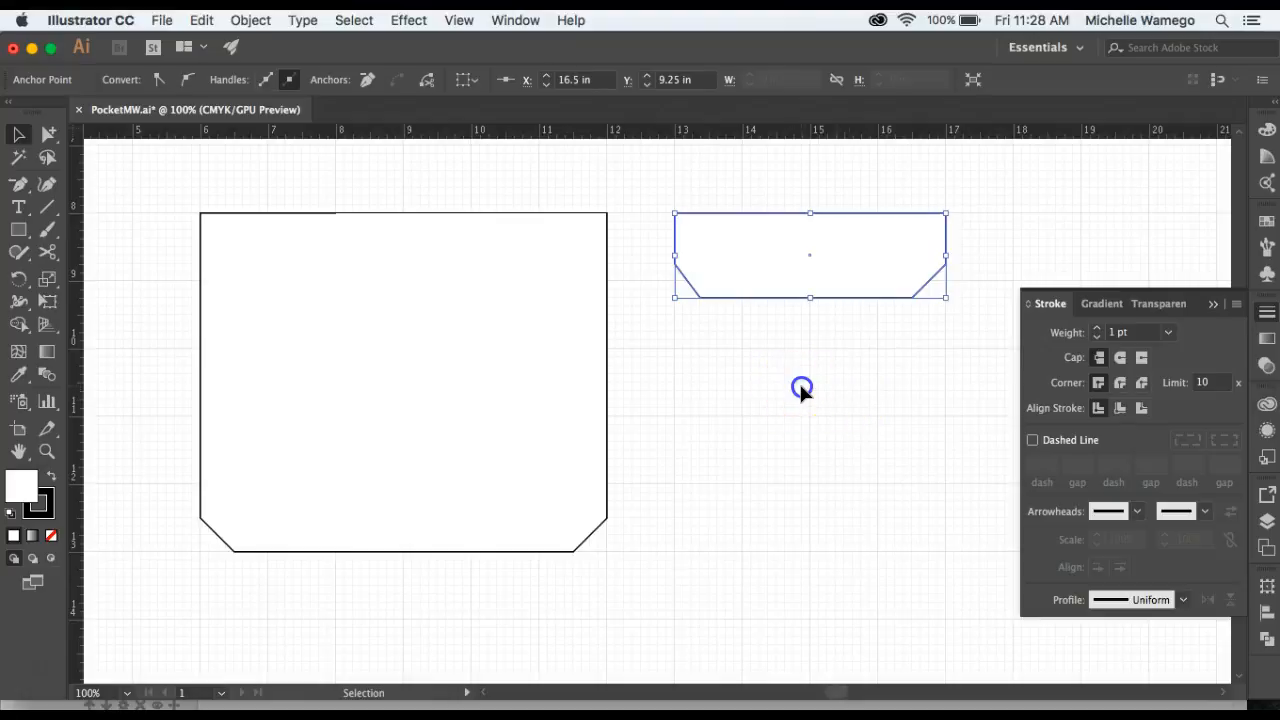
click(800, 390)
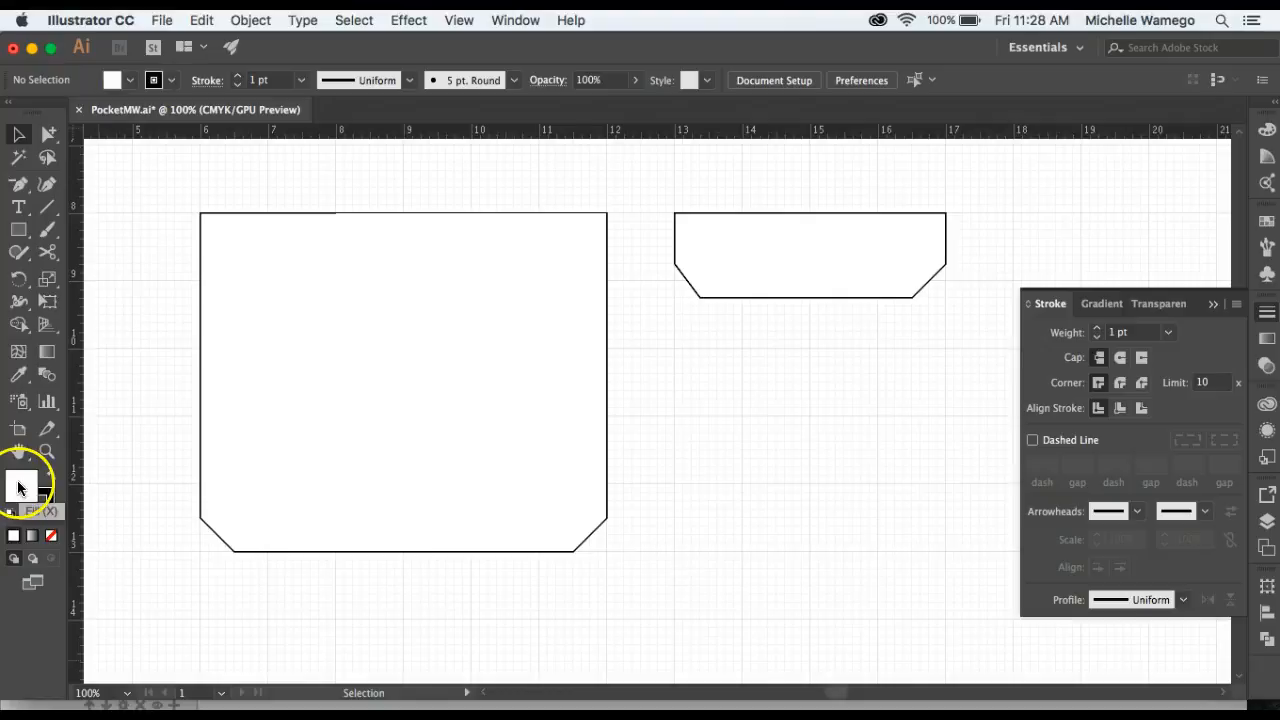
click(50, 513)
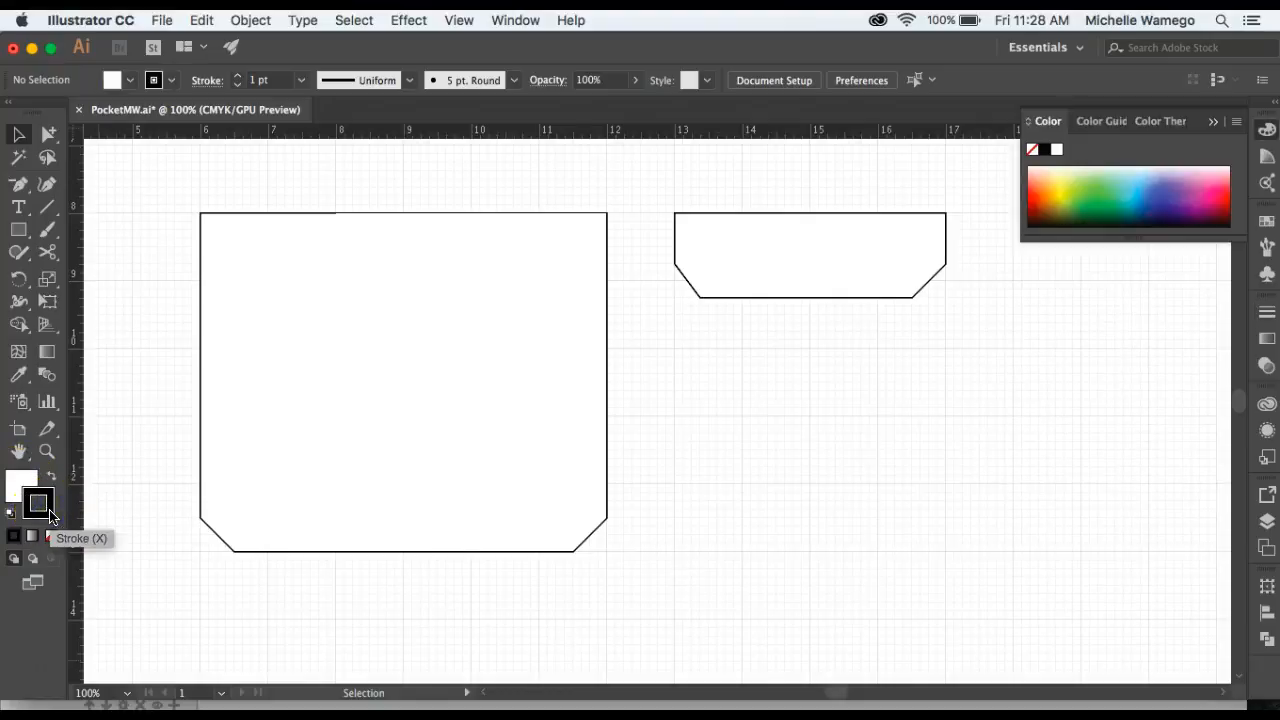
click(131, 85)
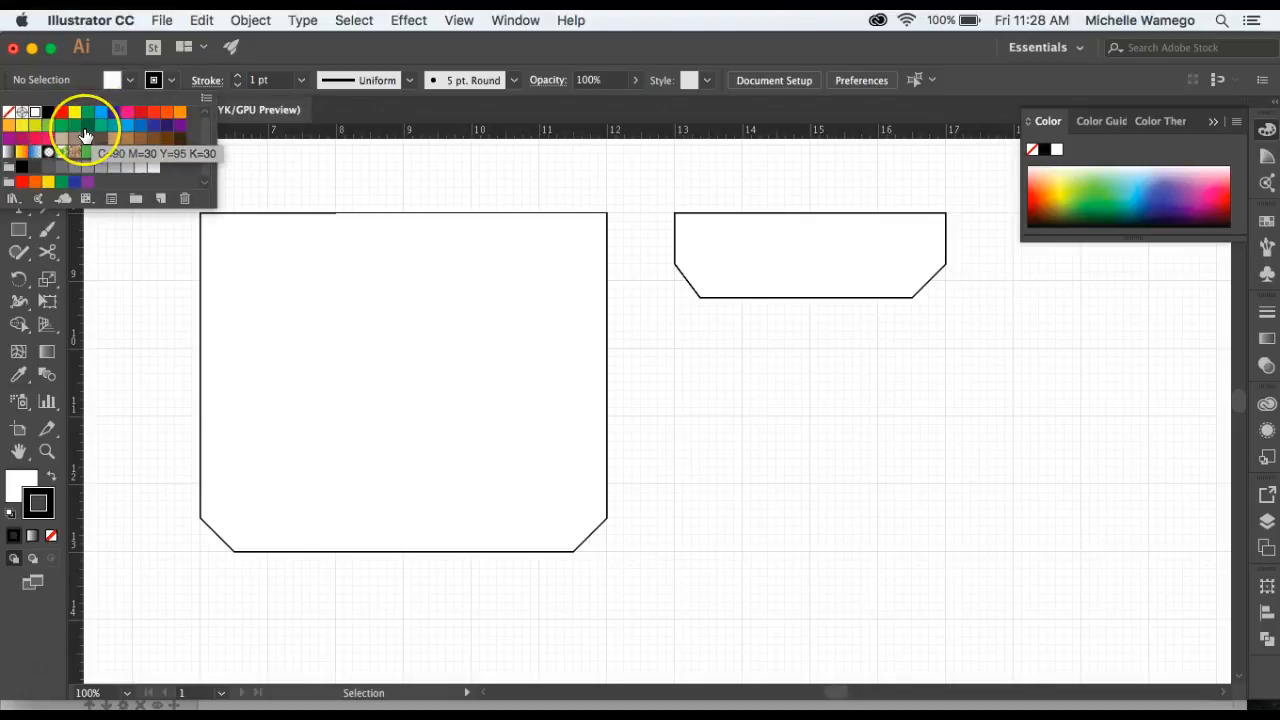
click(175, 88)
click(175, 88)
click(172, 82)
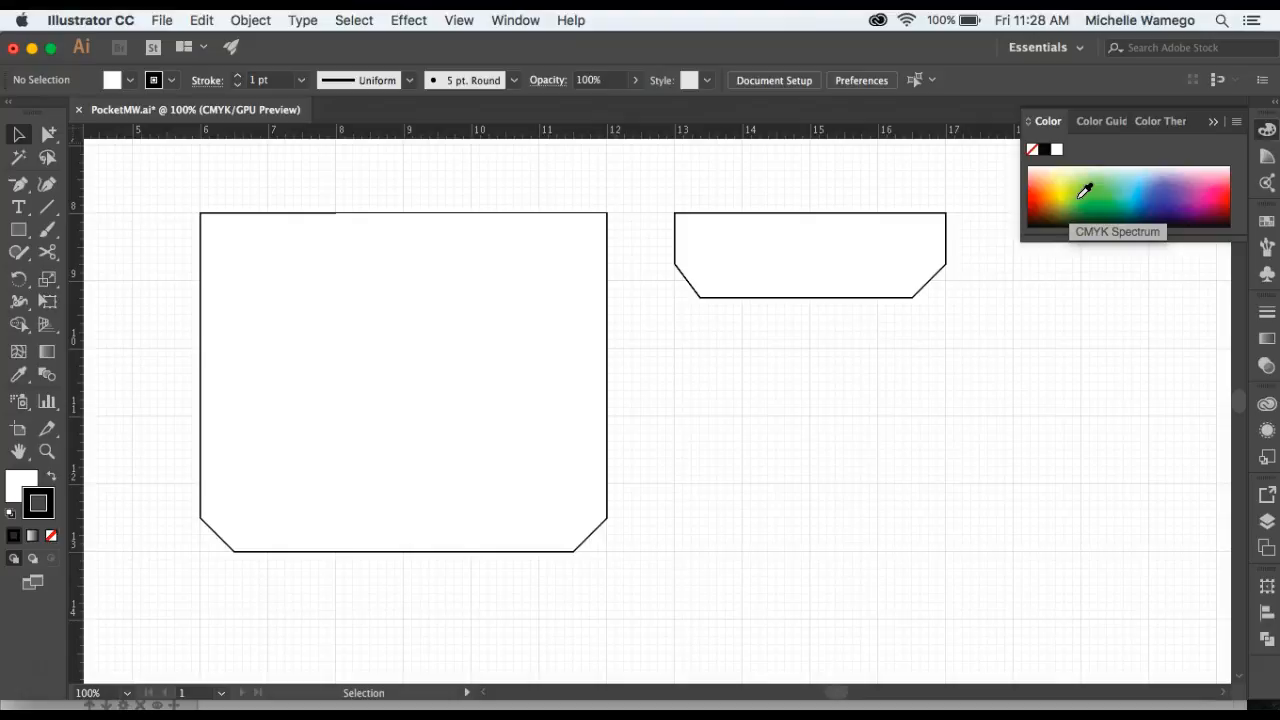
double_click(24, 487)
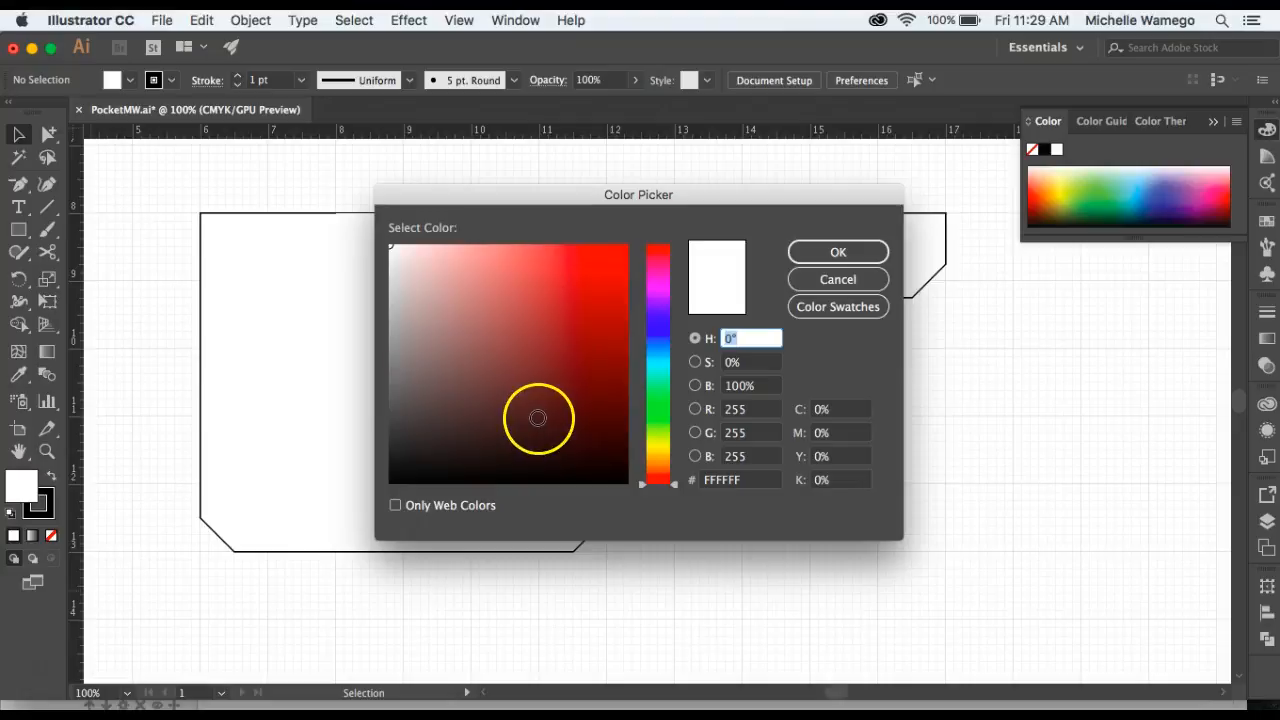
drag(666, 492, 676, 310)
click(582, 276)
click(481, 406)
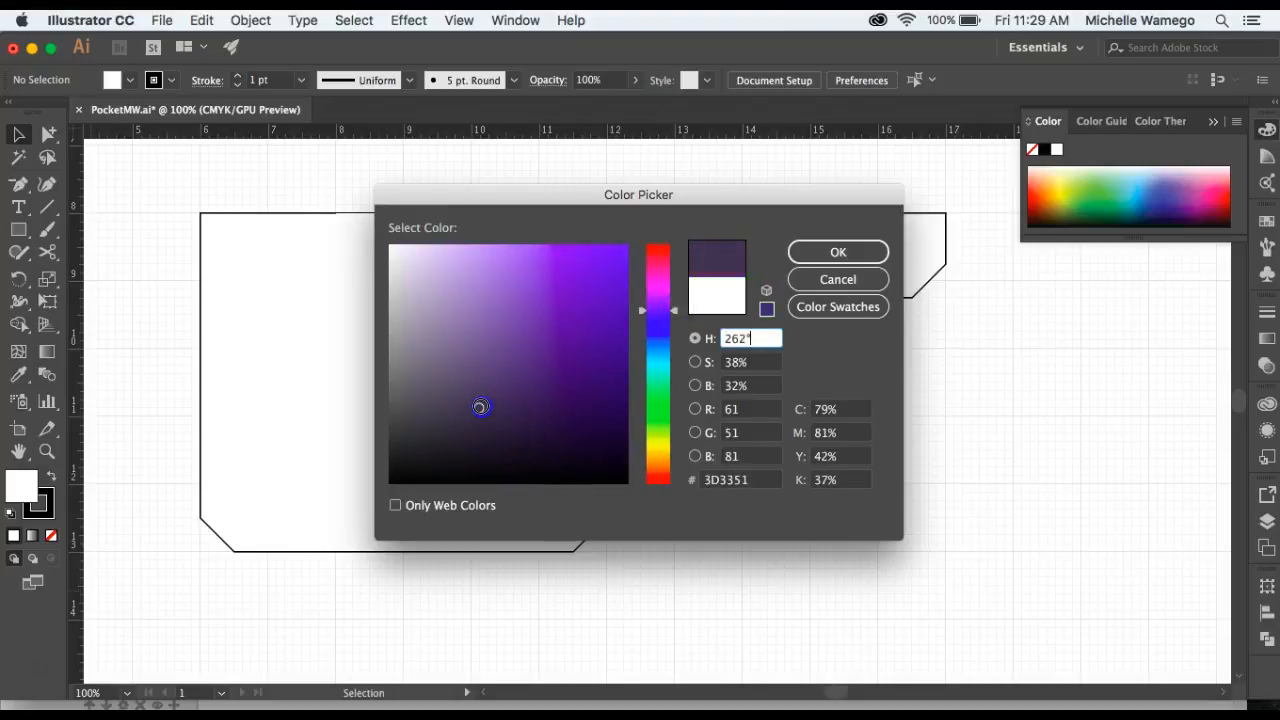
click(467, 330)
click(700, 260)
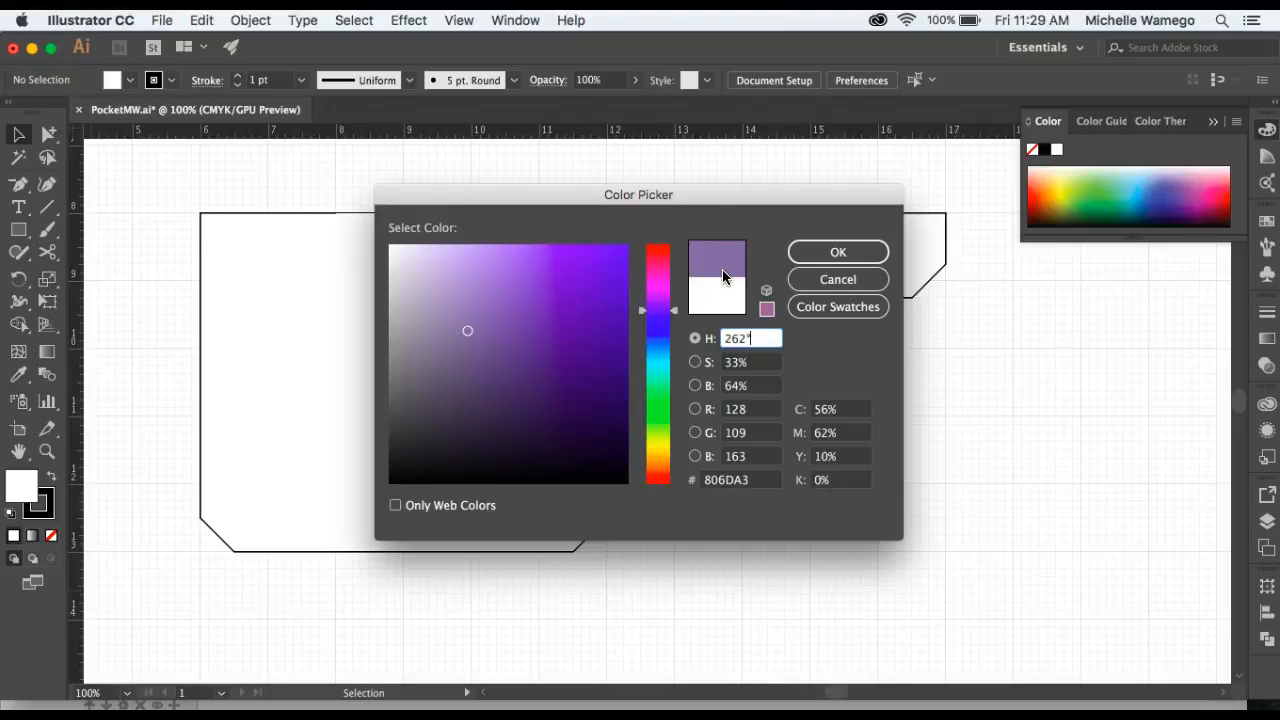
click(858, 258)
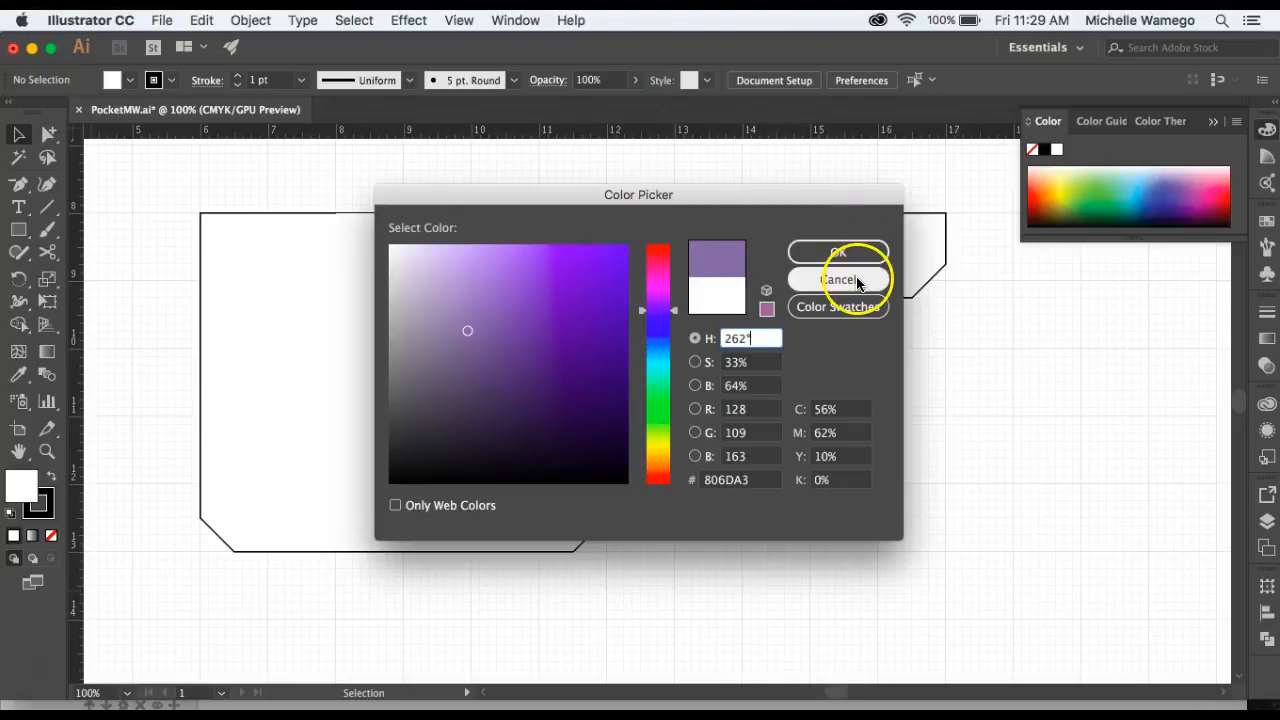
click(855, 282)
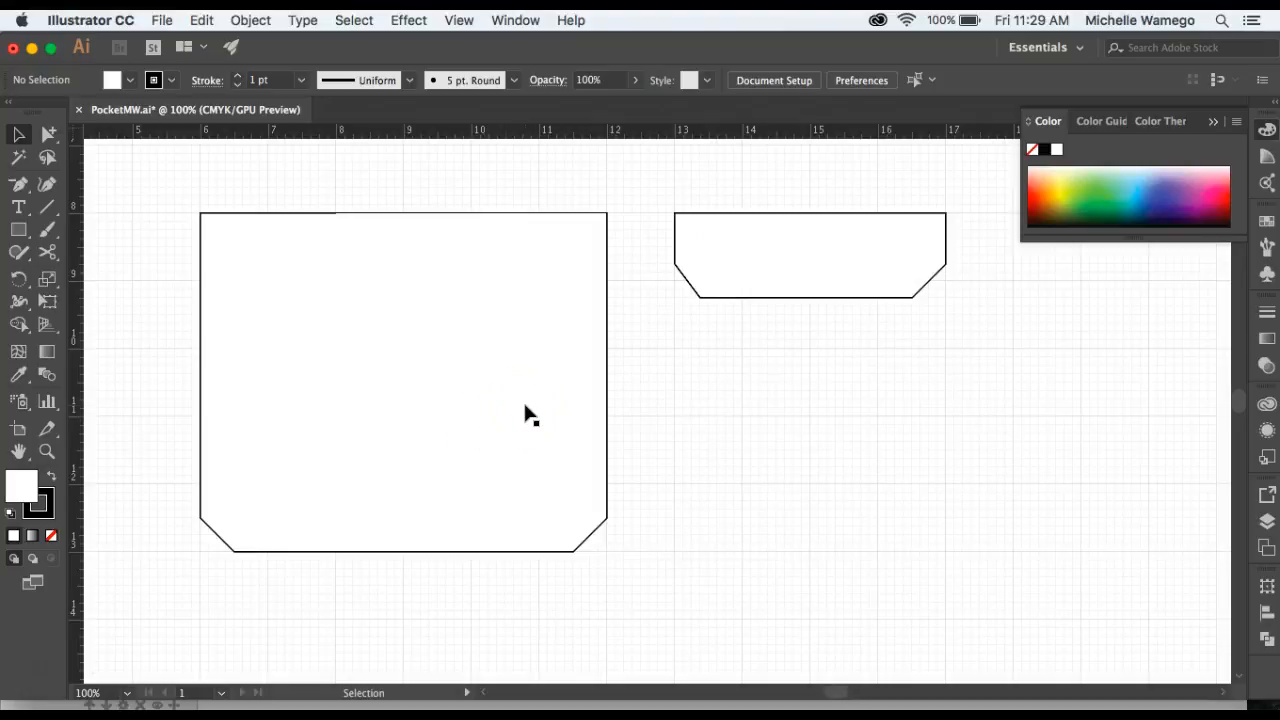
Set the pocket shape's stroke weight to 3 pt.
click(607, 390)
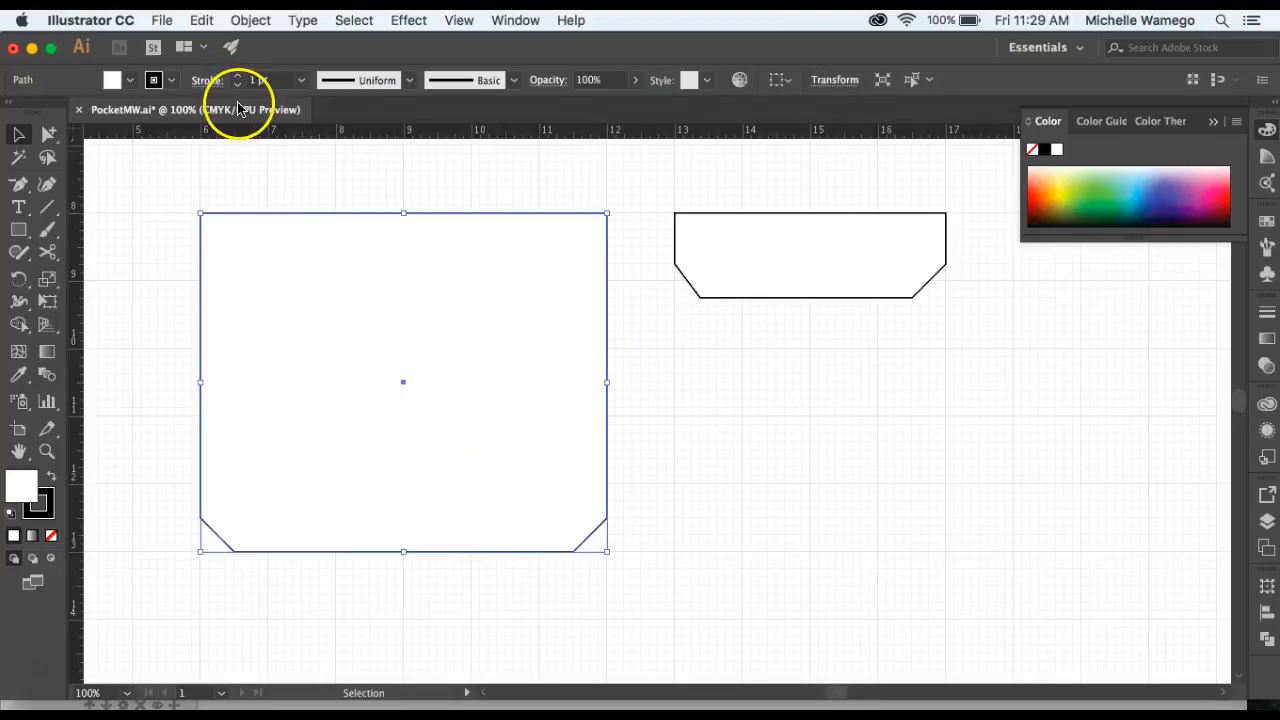
click(301, 80)
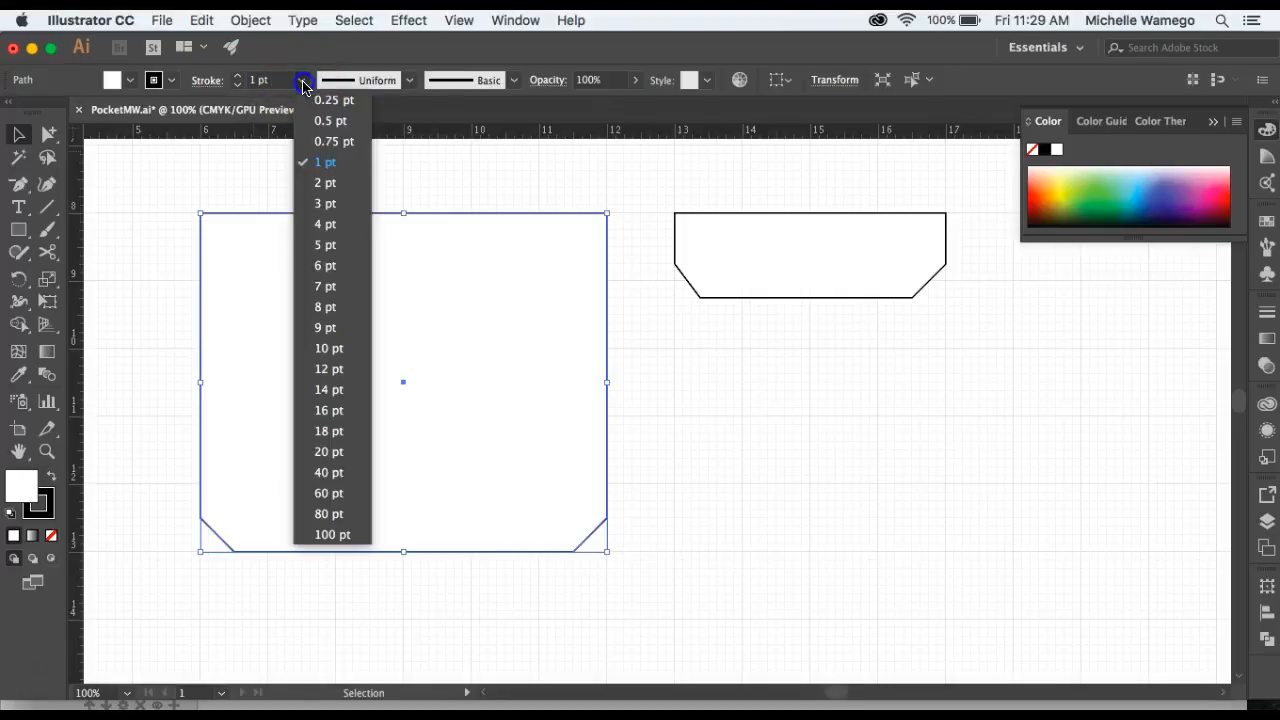
click(326, 205)
click(334, 170)
click(369, 280)
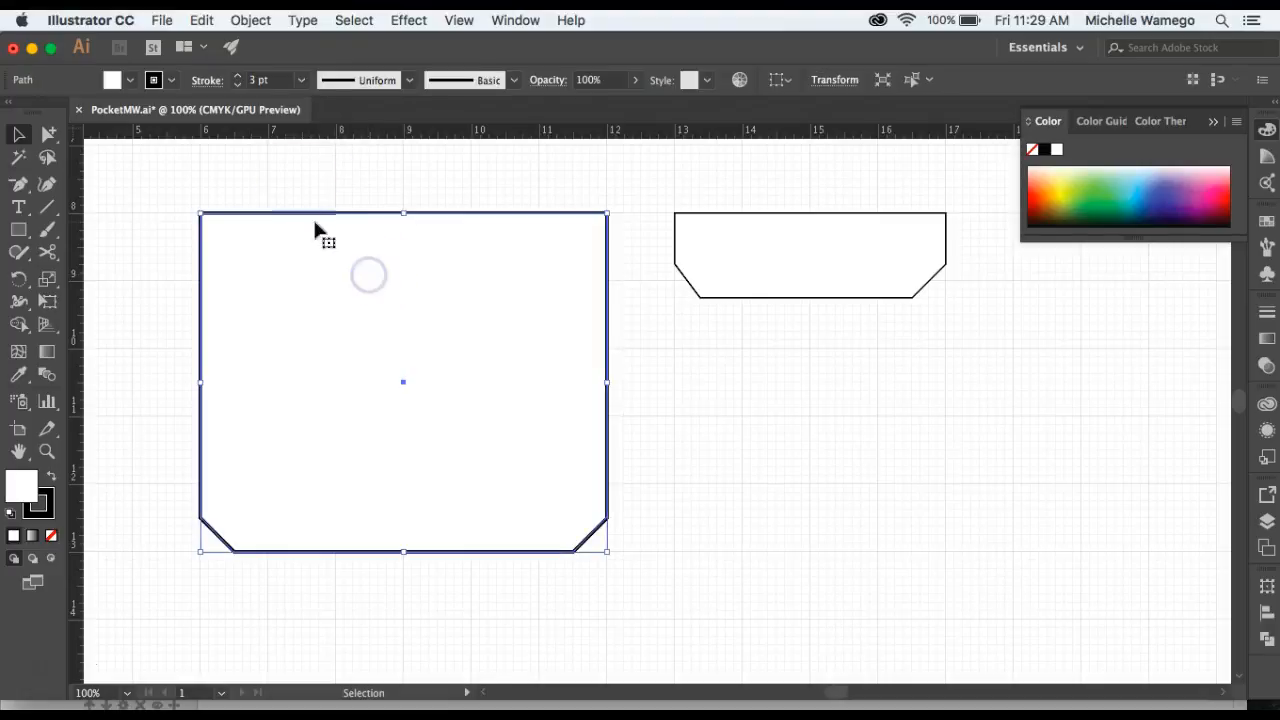
click(301, 80)
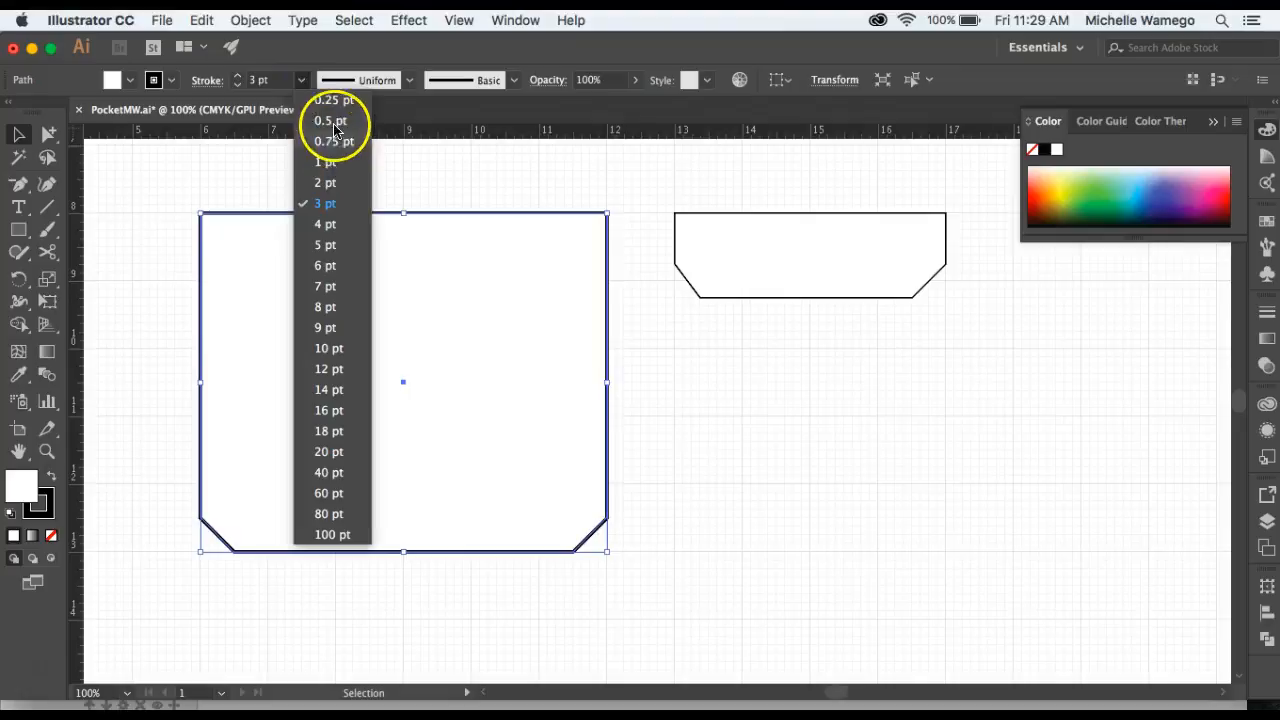
click(452, 176)
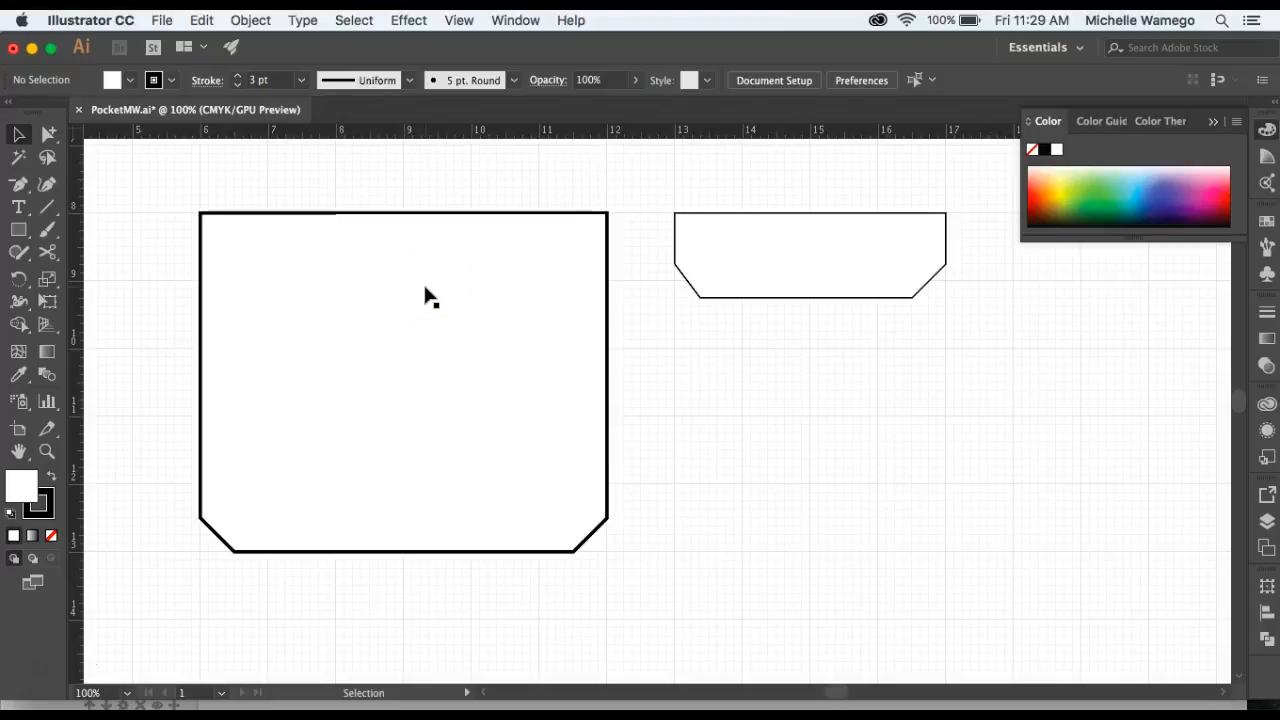
Use the Eyedropper to apply the flap's stroke attributes to the pocket shape.
click(724, 276)
click(773, 266)
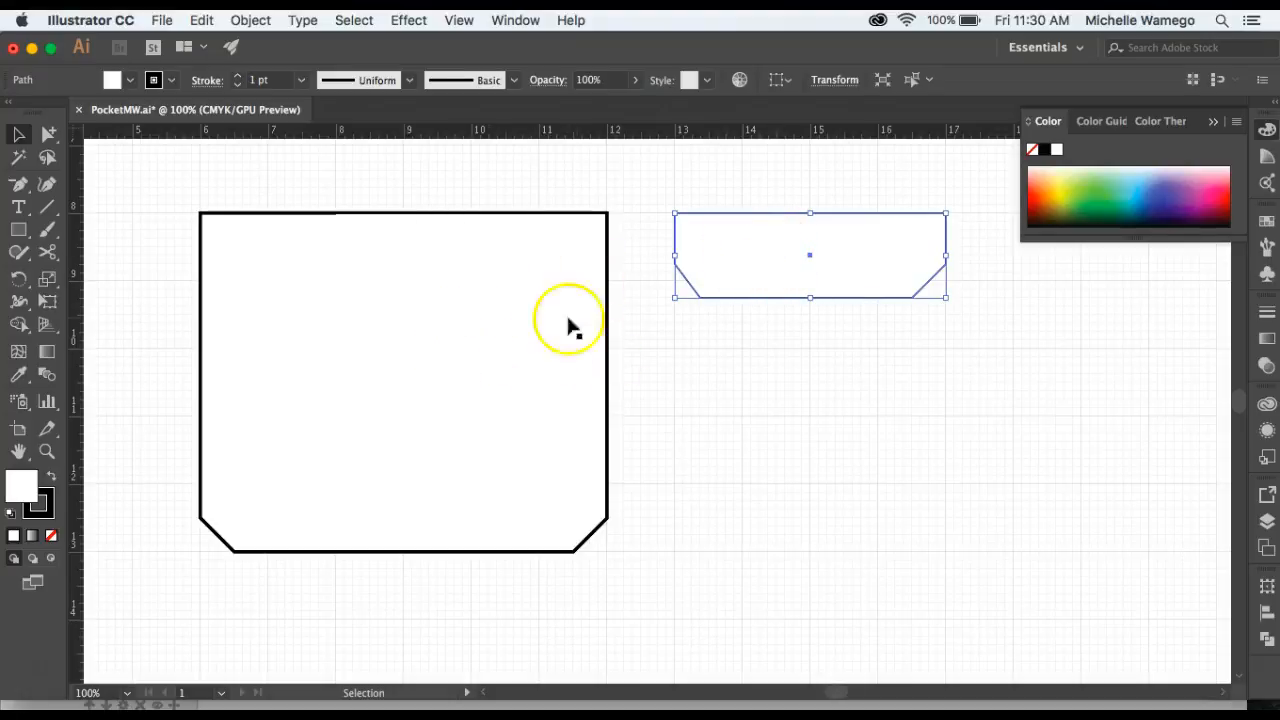
shift+click(442, 310)
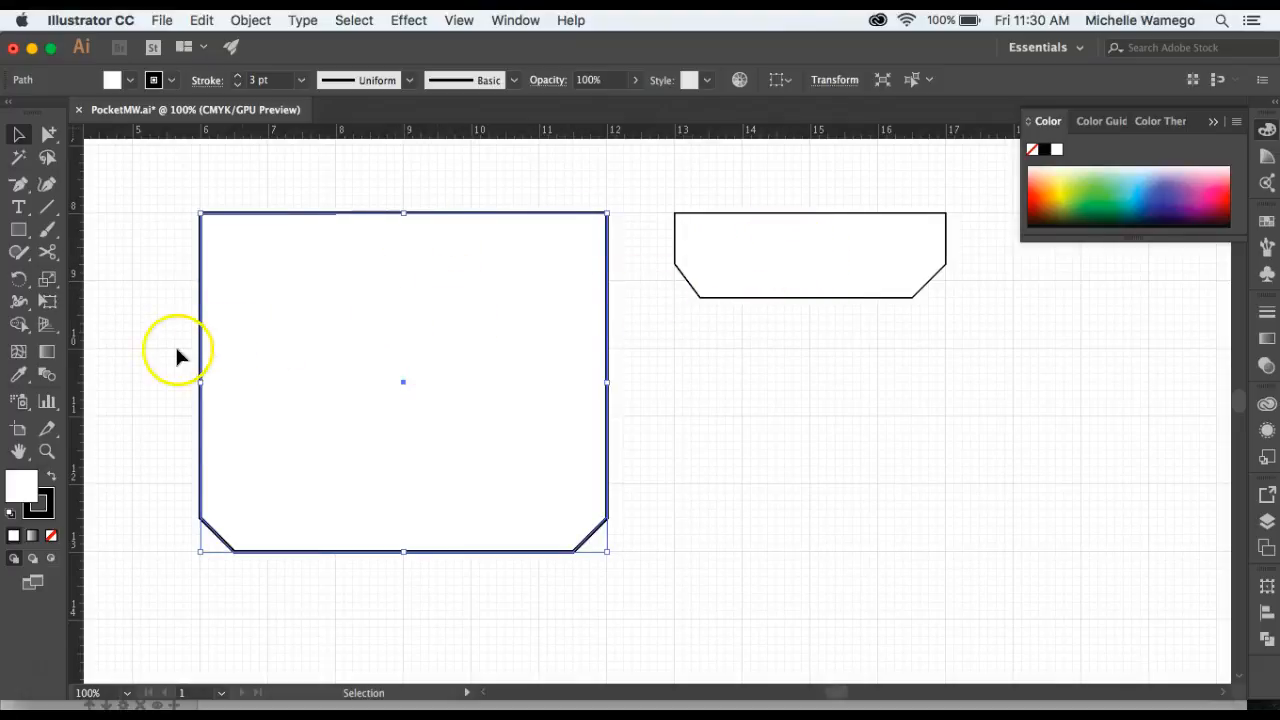
click(17, 378)
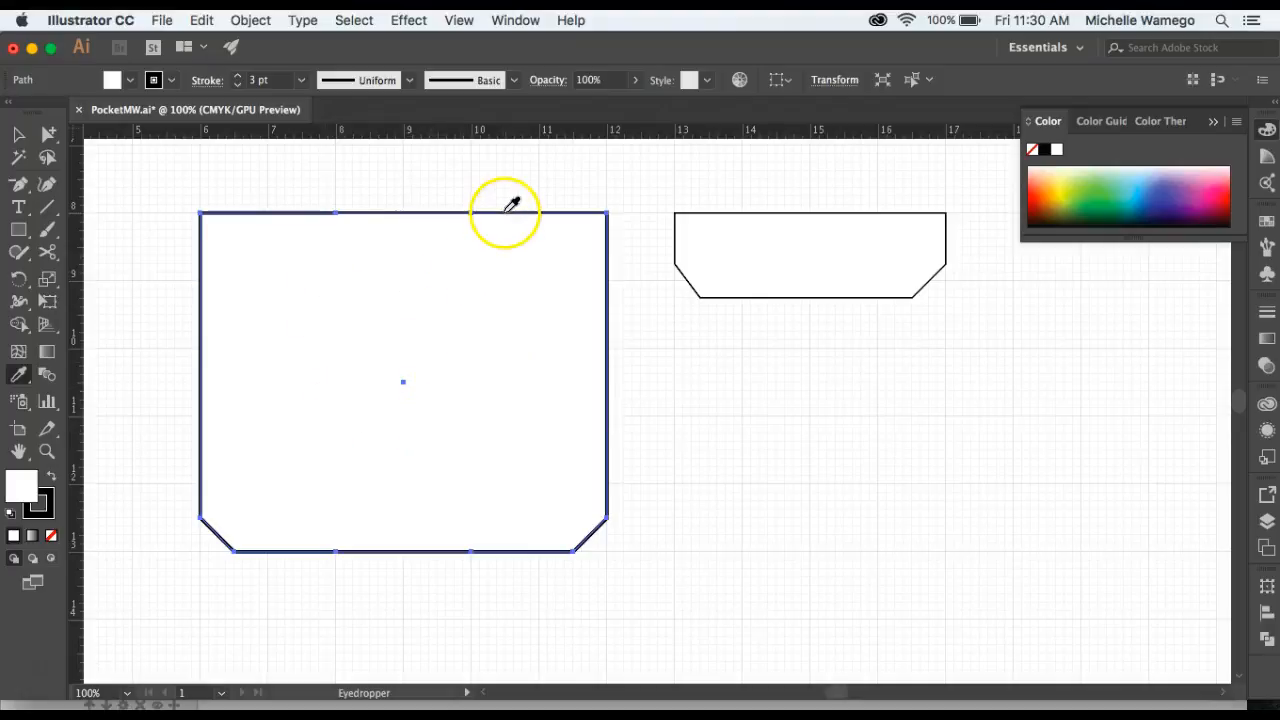
click(889, 254)
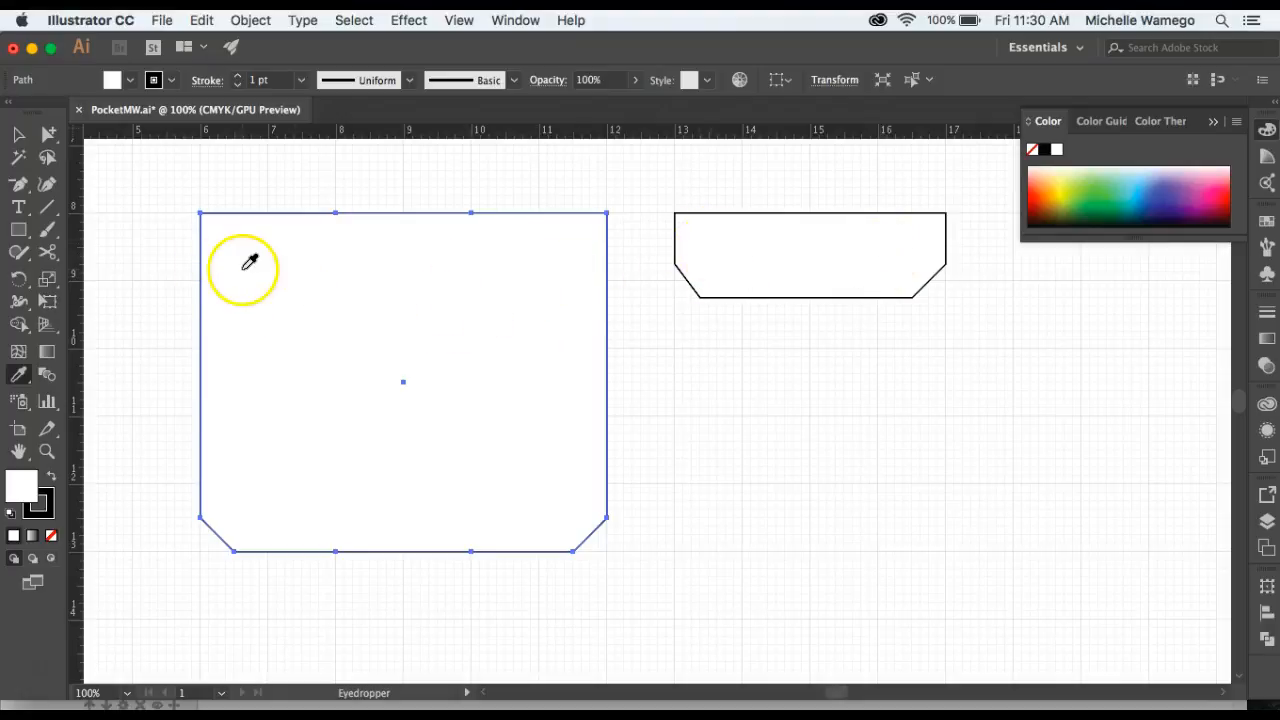
click(19, 137)
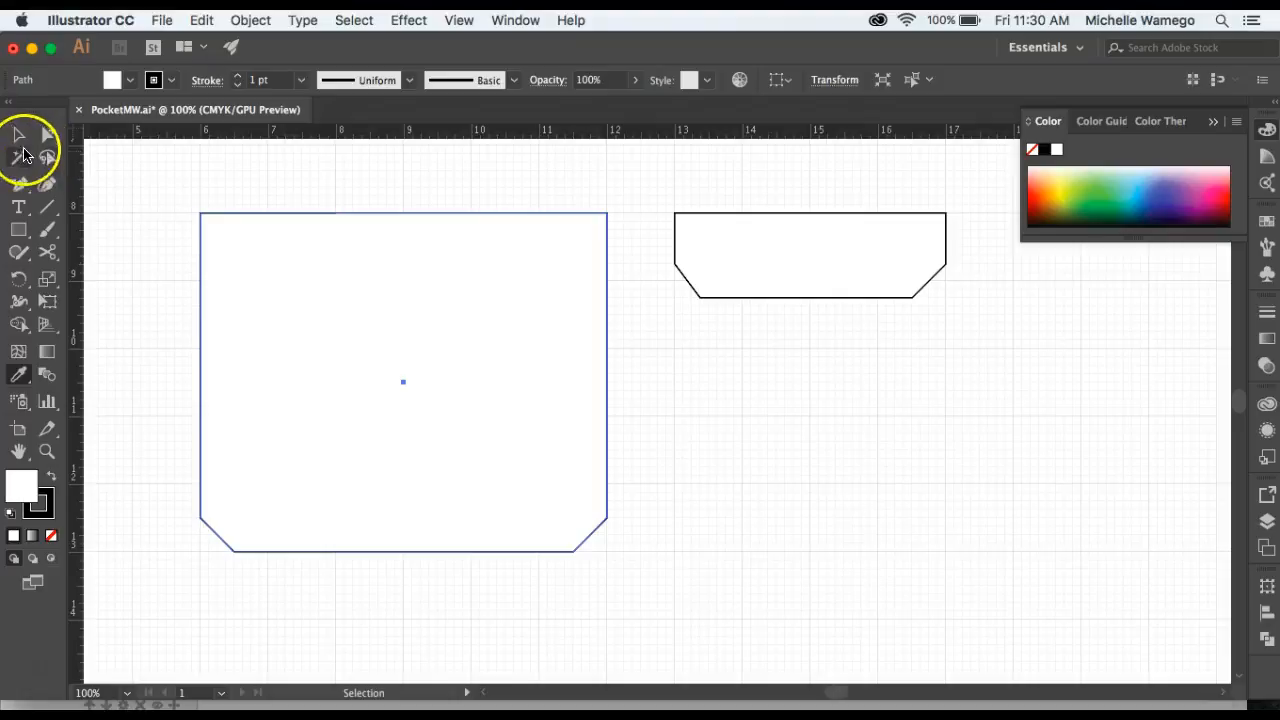
click(775, 372)
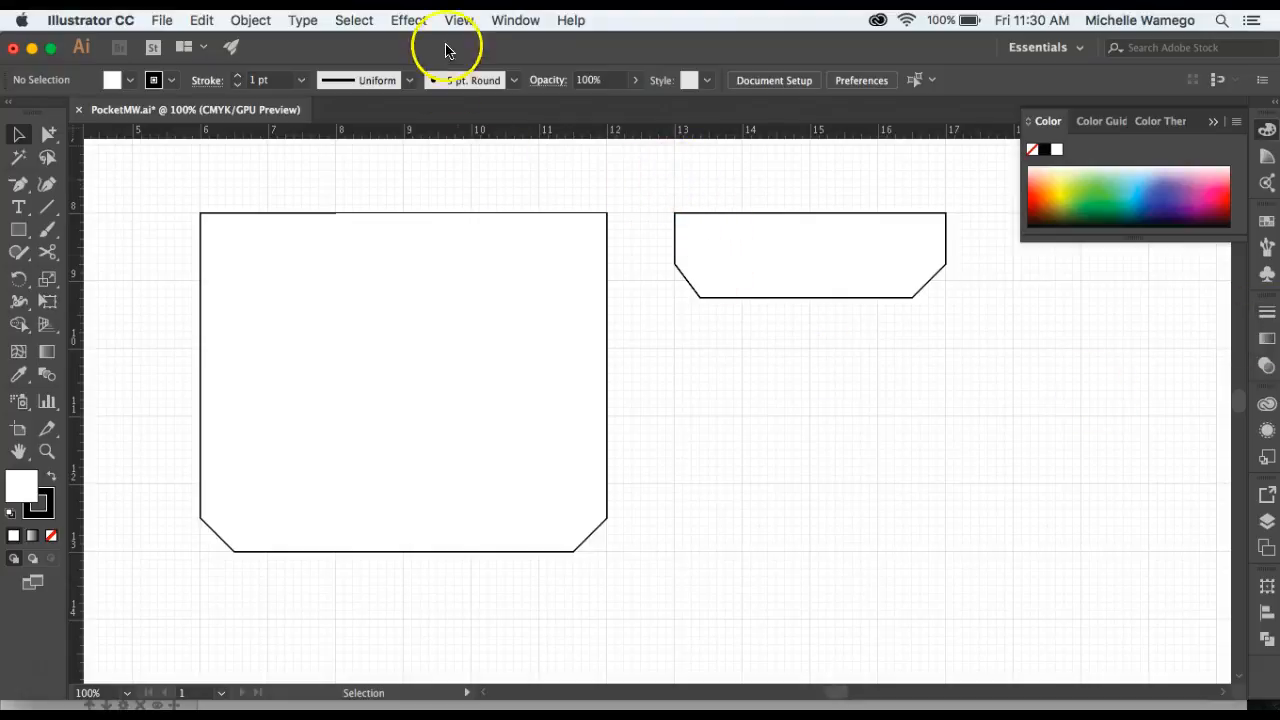
Open the Stroke panel and draw a horizontal line about 4 in long below the flap, matching its width.
click(502, 20)
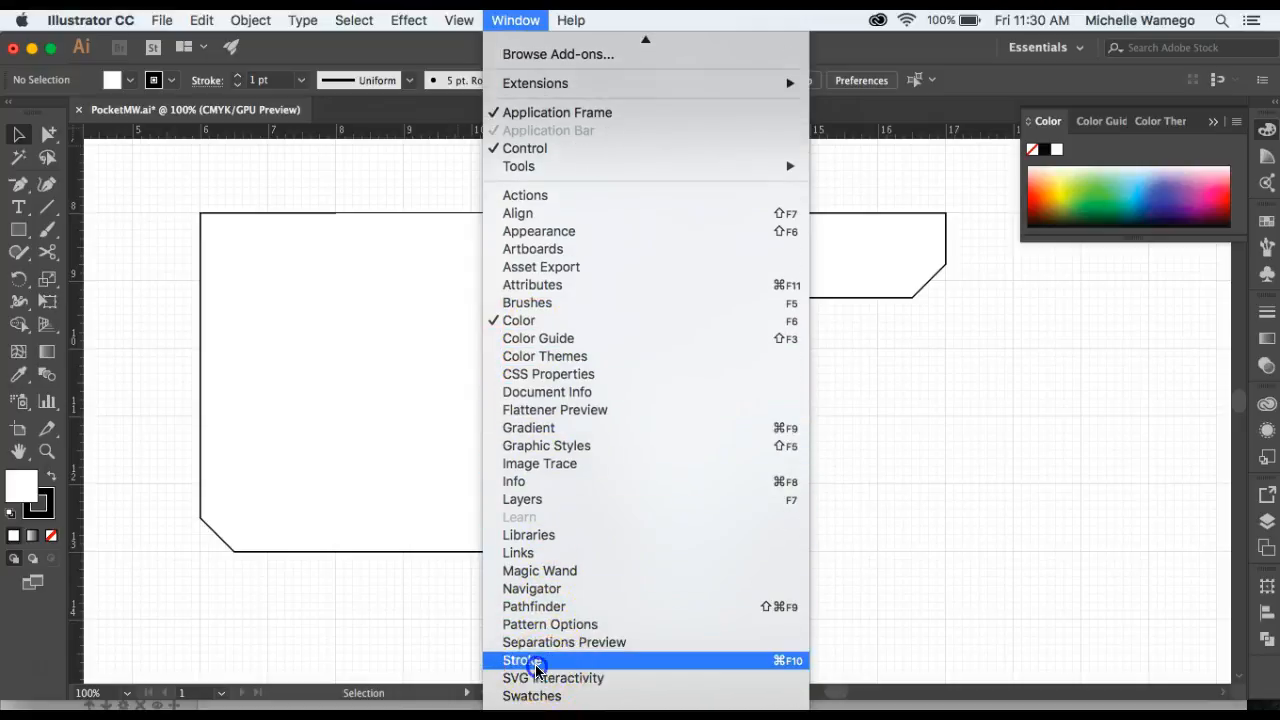
click(530, 662)
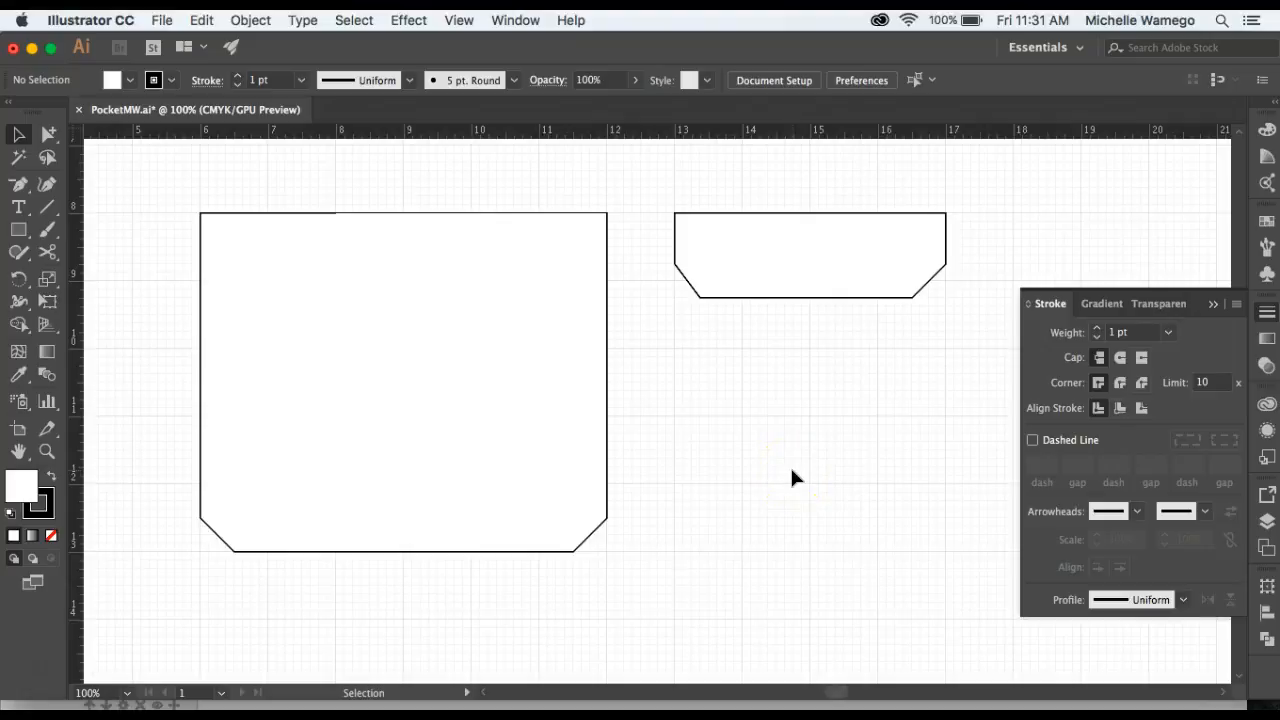
click(47, 210)
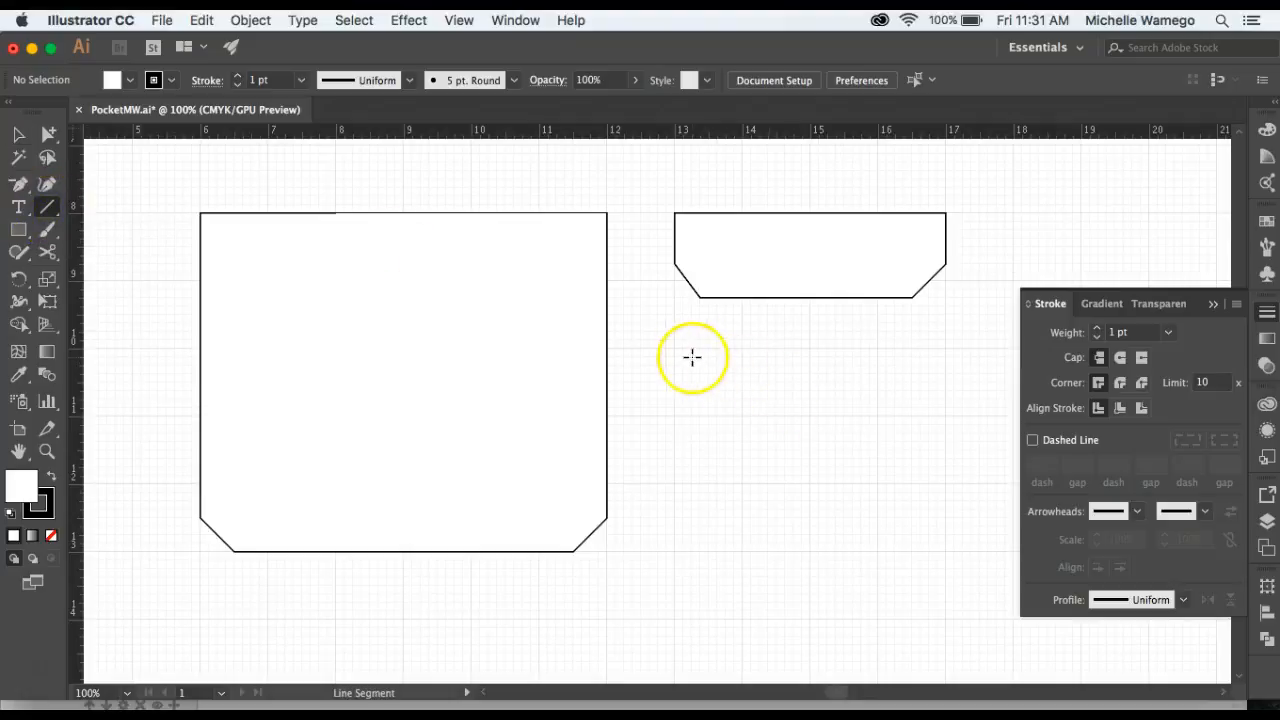
drag(674, 349, 948, 352)
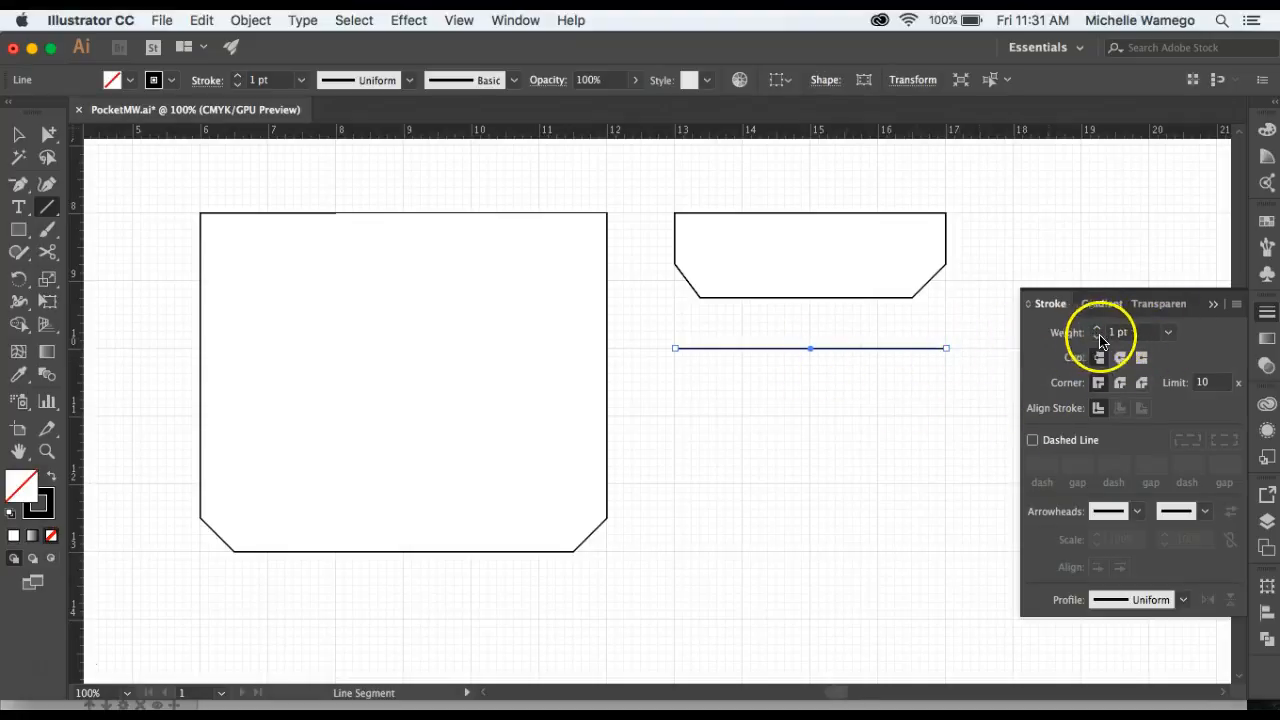
Set the new line's stroke weight to 3 pt.
click(1098, 333)
click(1098, 333)
click(999, 429)
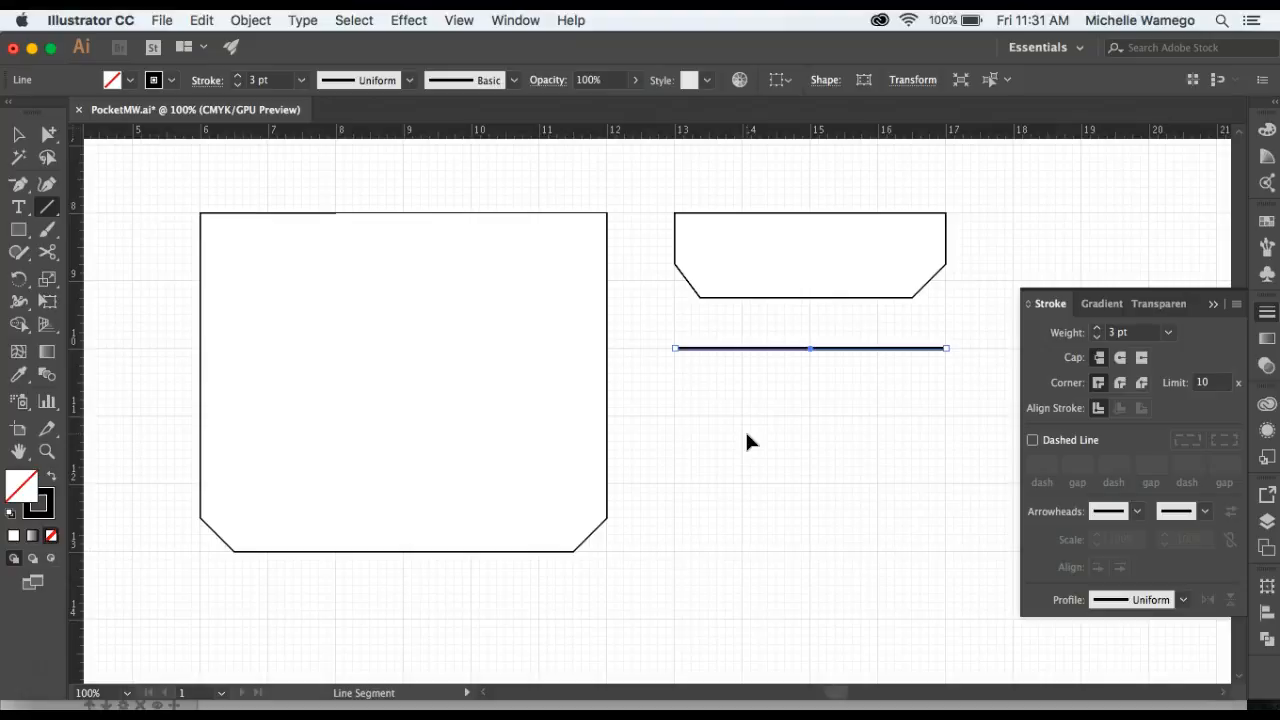
click(683, 399)
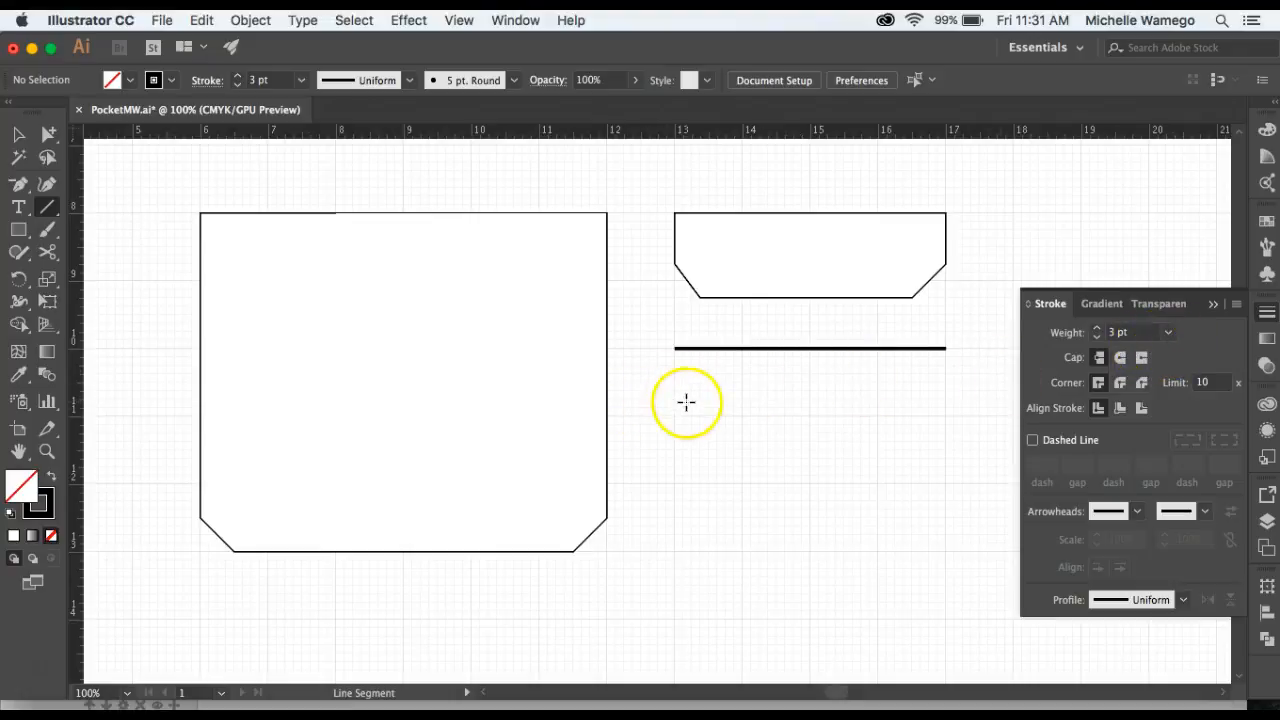
Draw a second 3 pt horizontal line about 4 in long below the first line.
drag(674, 387, 949, 383)
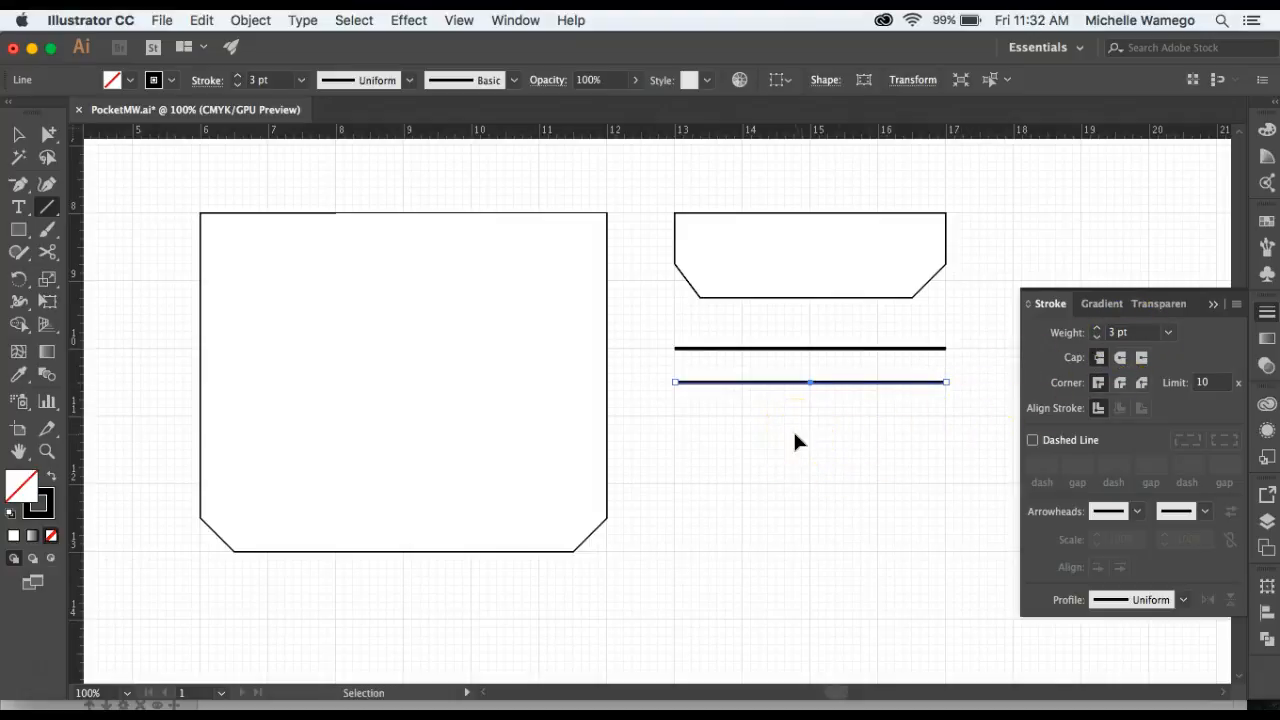
click(795, 436)
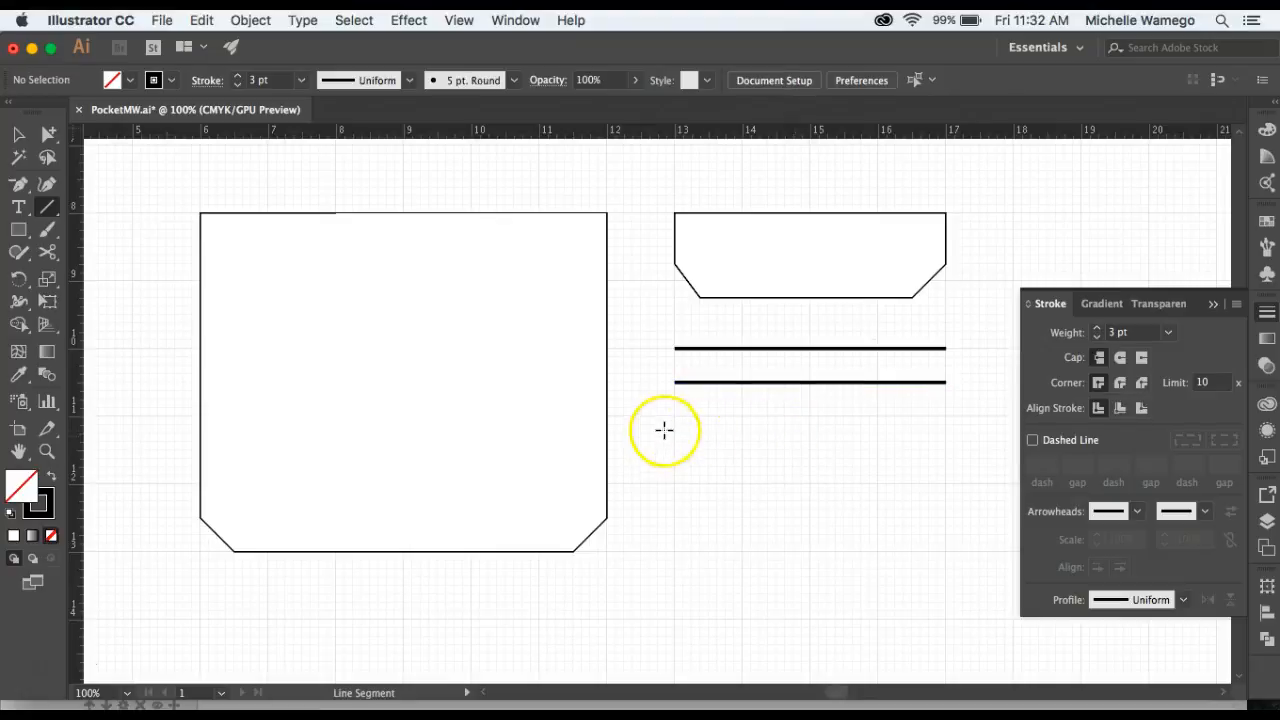
Set the stroke weight to 1 pt and draw a third horizontal line about 4 in long below the second.
click(1170, 336)
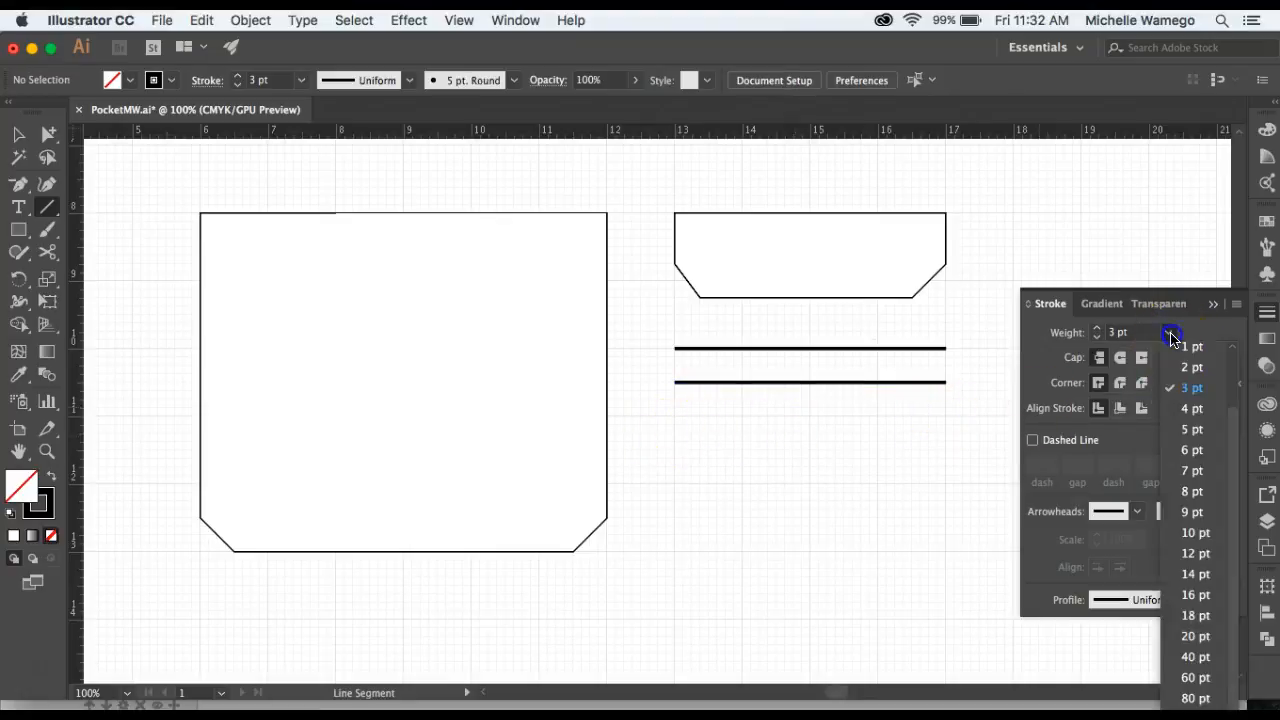
click(1180, 347)
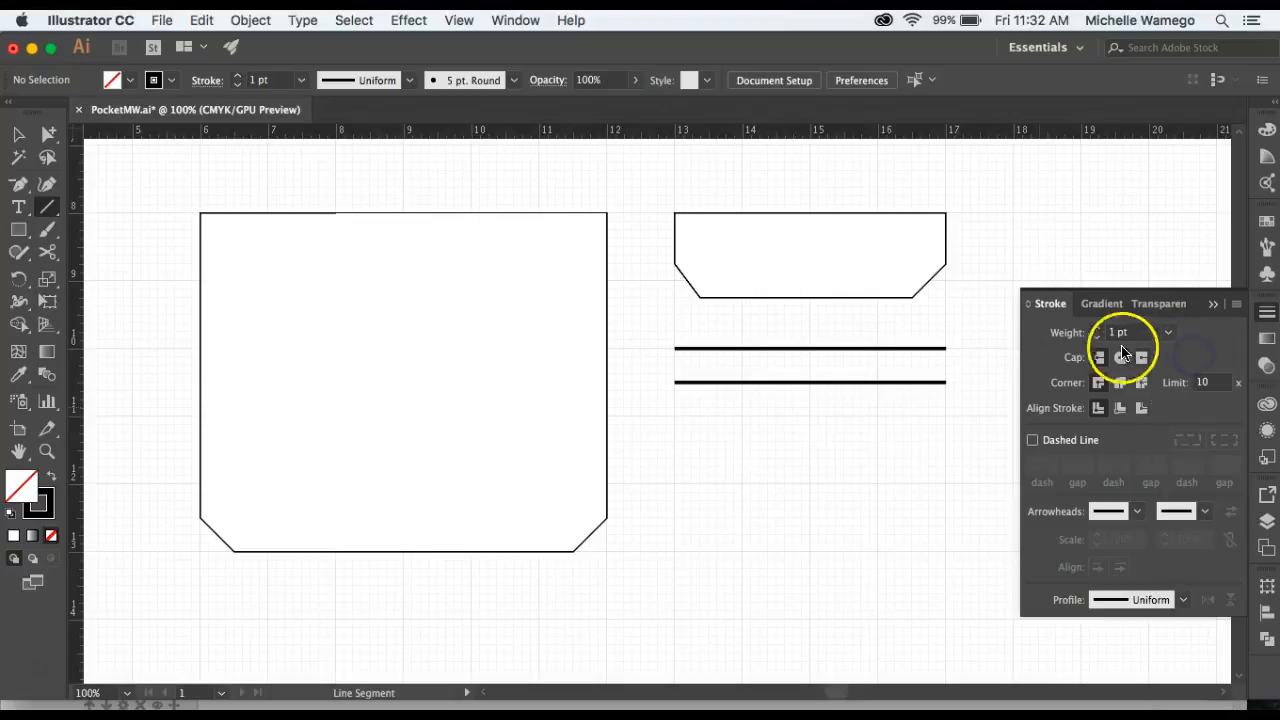
drag(675, 418, 947, 414)
super+click(968, 449)
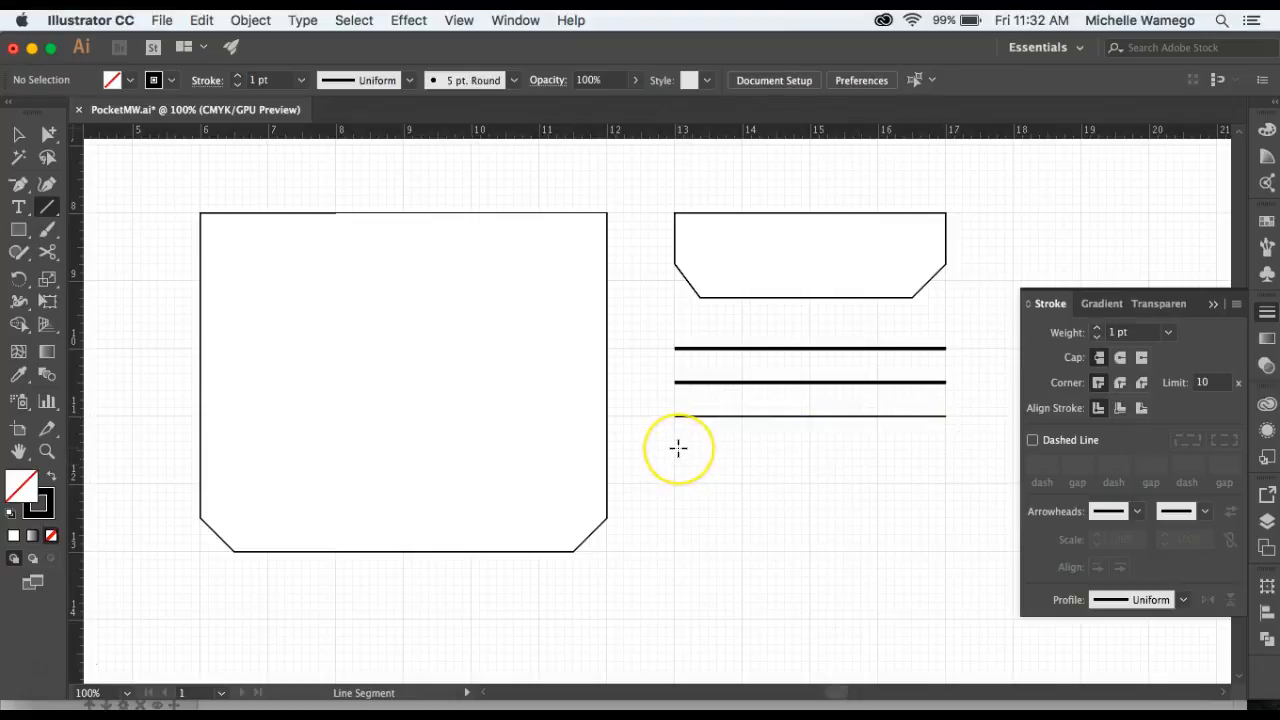
Draw a fourth 1 pt horizontal line about 4 in long below the third line.
drag(676, 450, 949, 449)
click(959, 490)
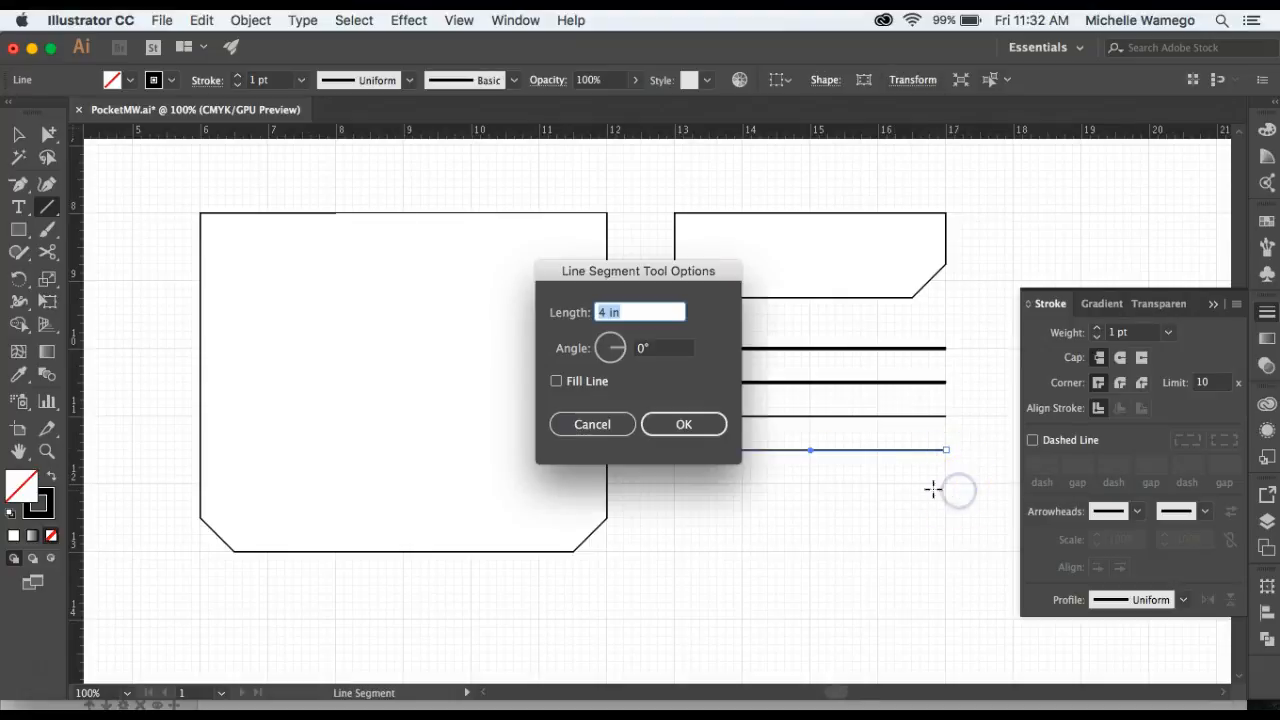
click(604, 428)
super+click(879, 497)
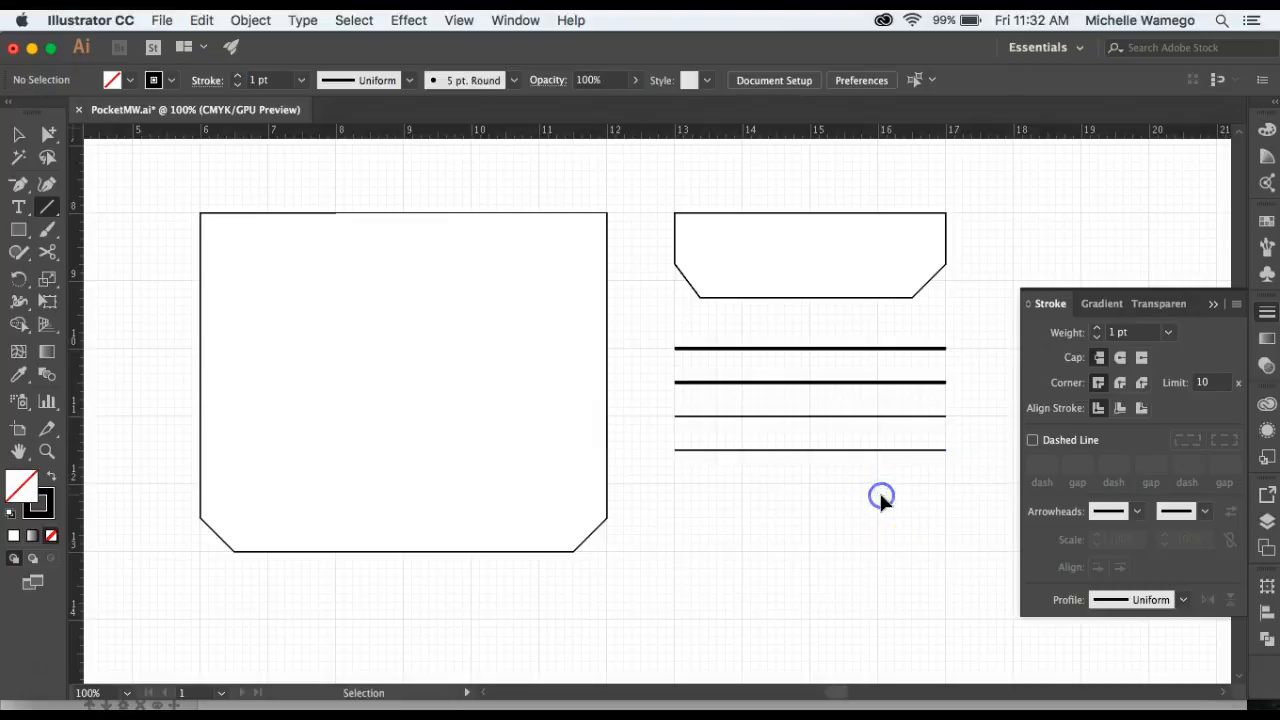
Select the second line and add filled arrowheads to both its start and end points.
key(v)
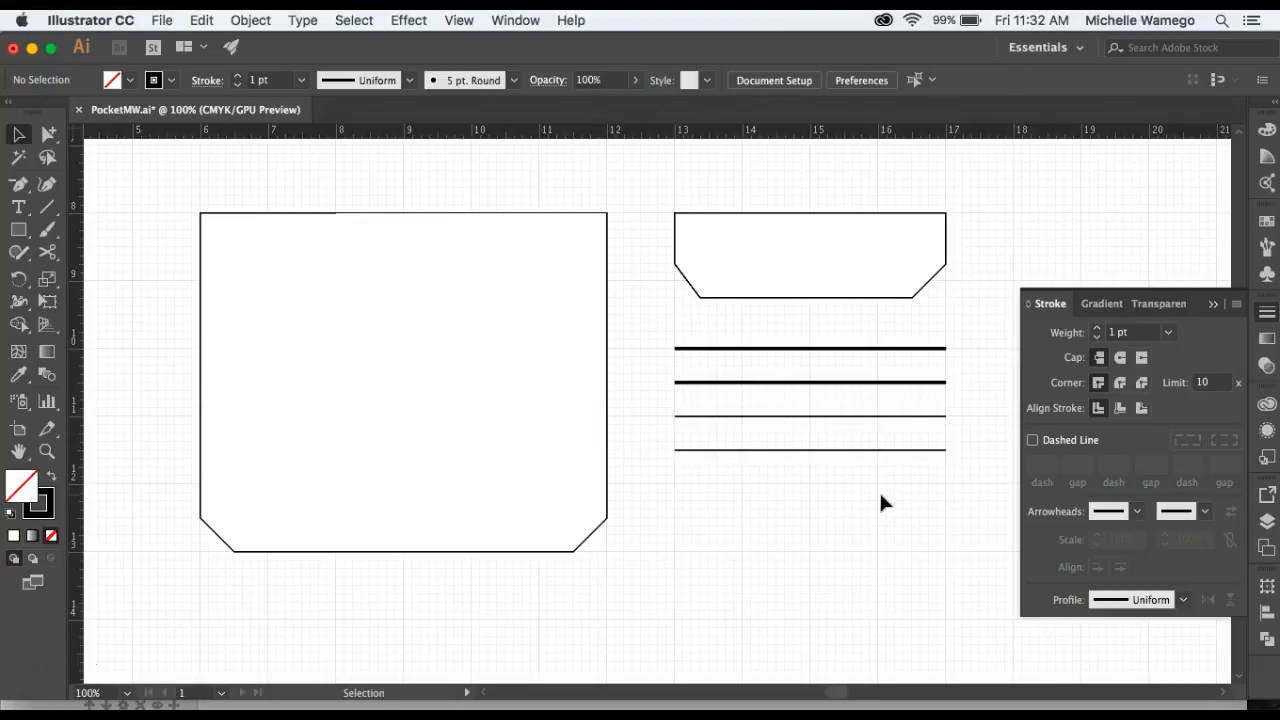
click(765, 383)
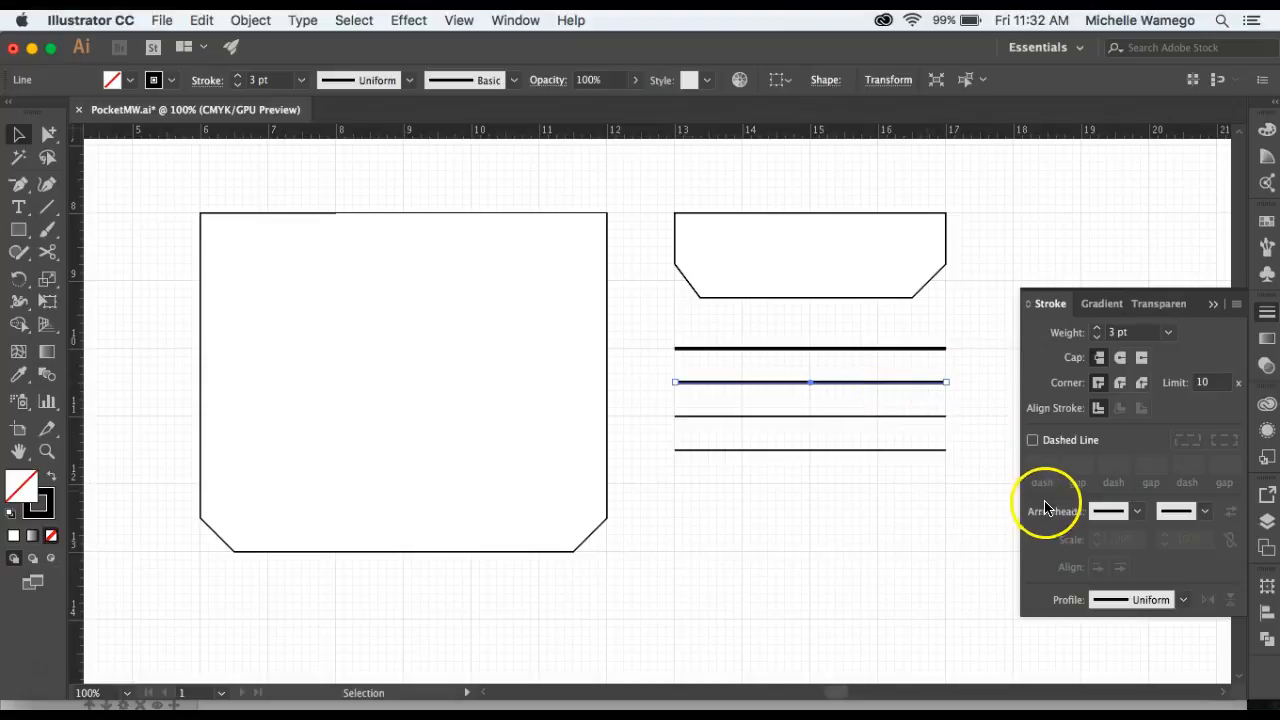
click(1139, 515)
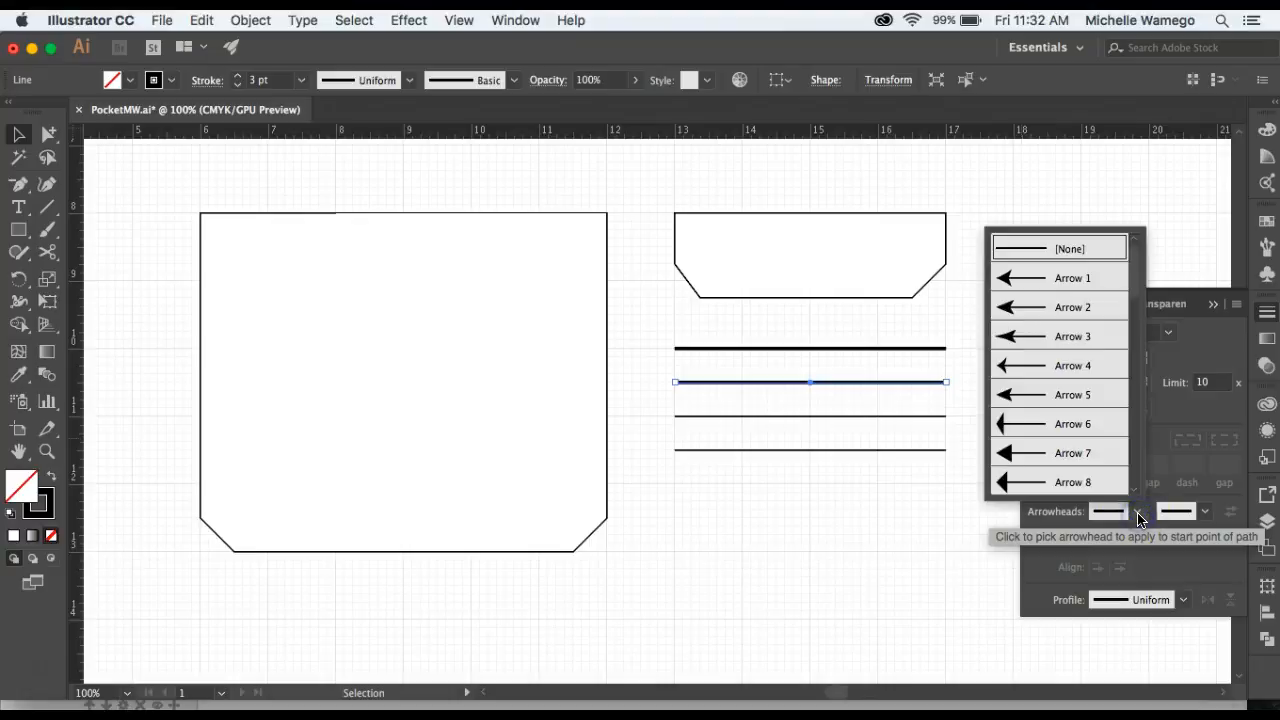
click(1097, 302)
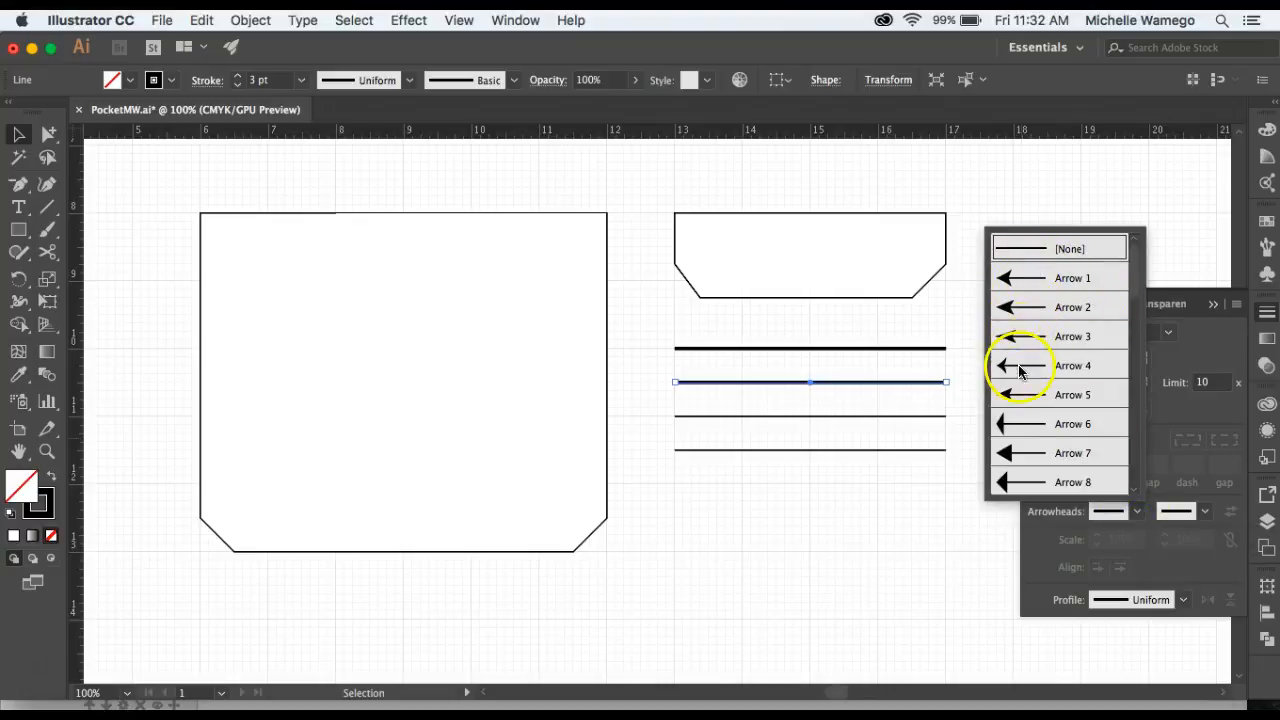
click(1029, 459)
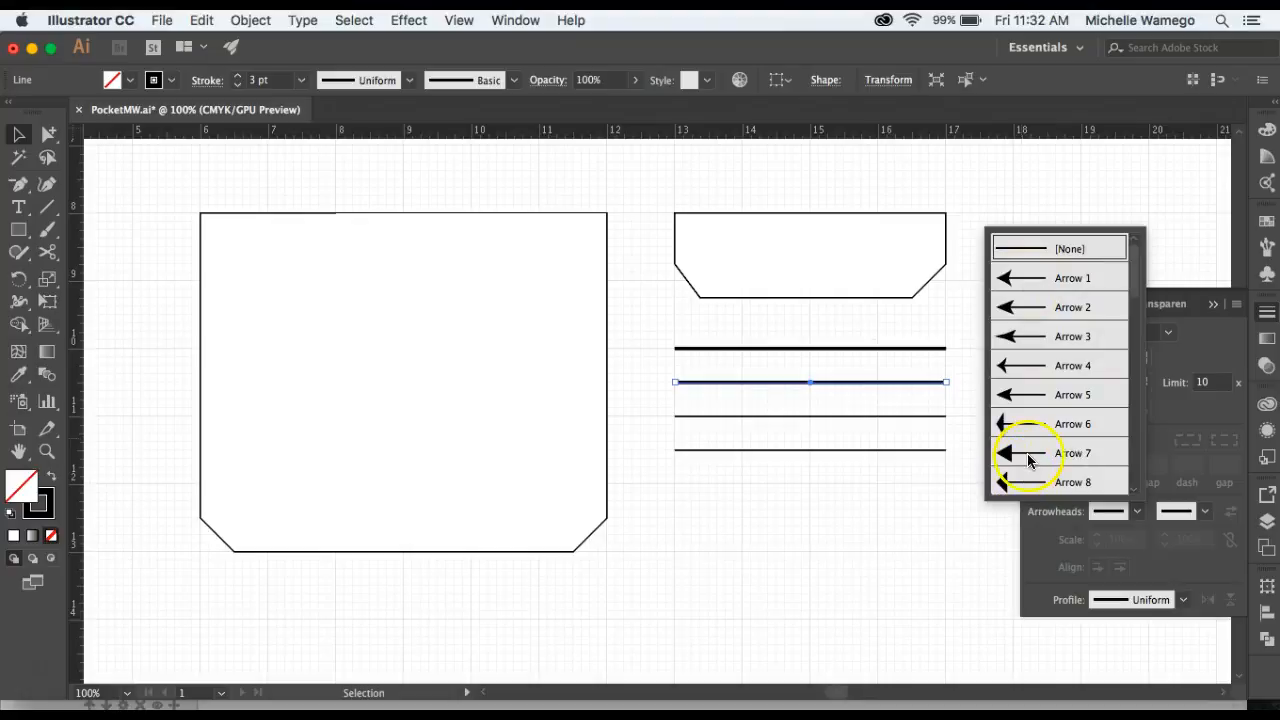
click(1205, 511)
click(1167, 450)
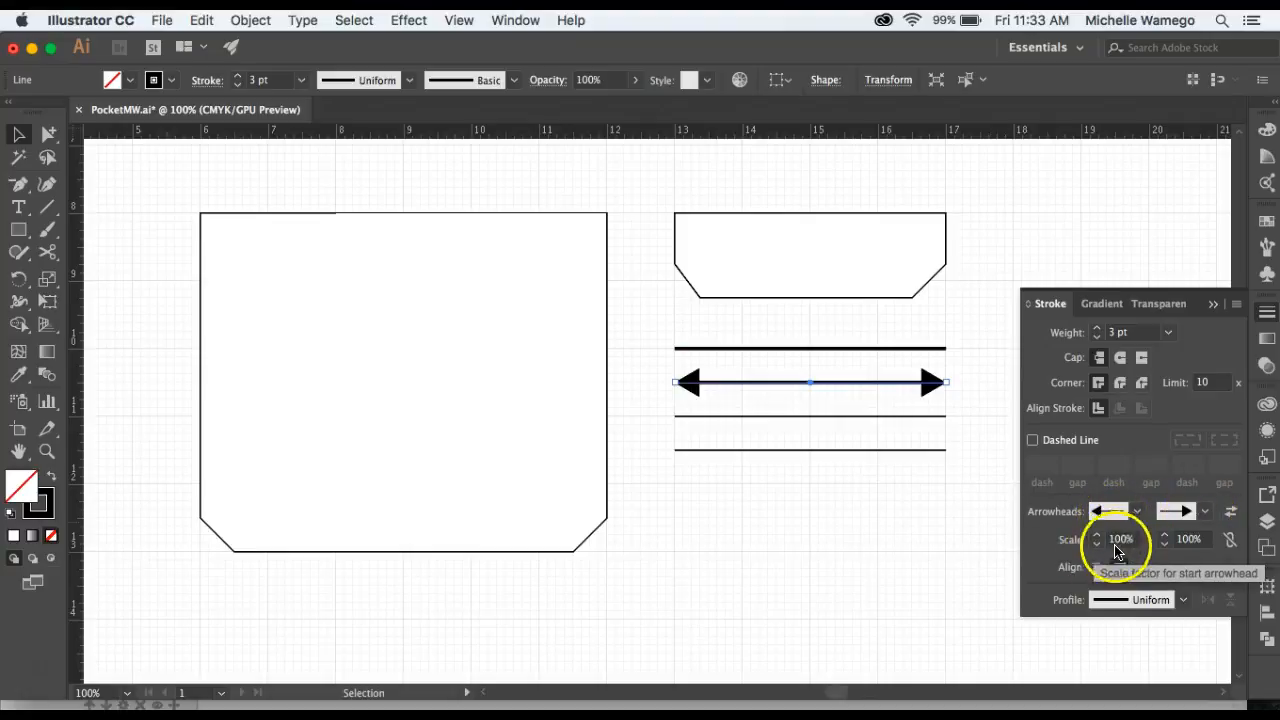
Set the scale of both the start and end arrowheads to 75%.
click(1097, 545)
click(1110, 539)
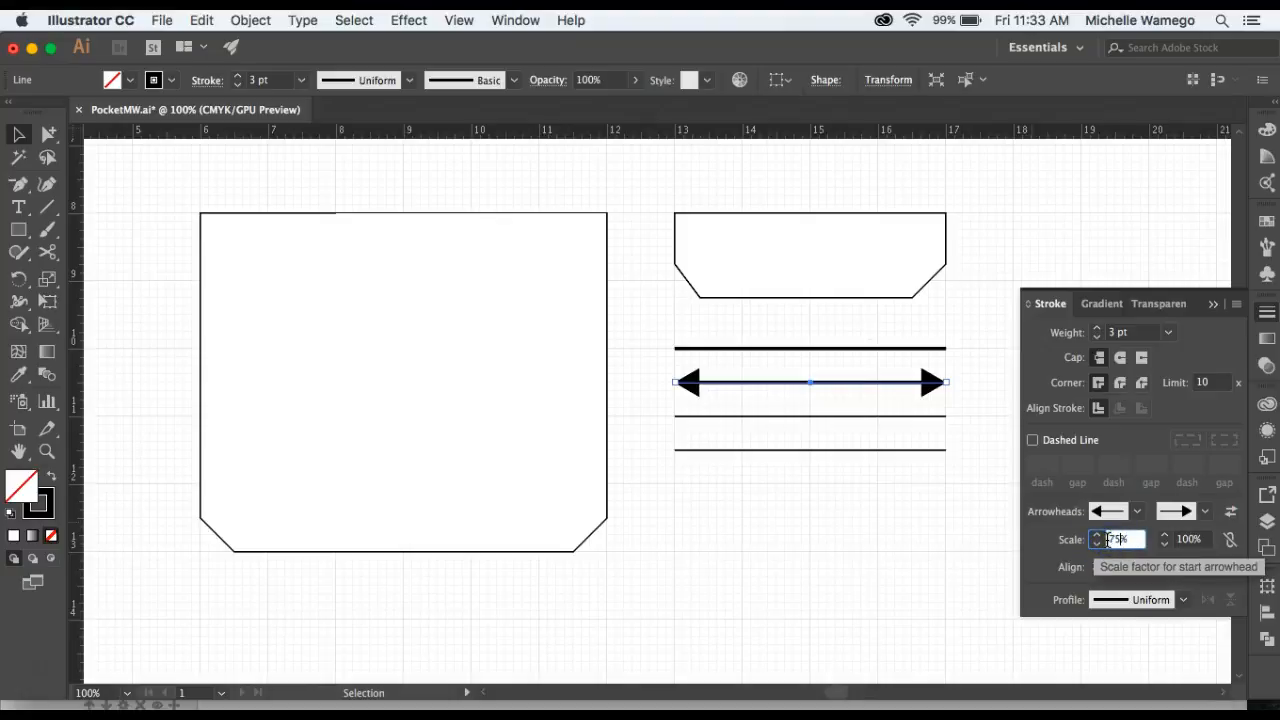
text(75)
click(1188, 539)
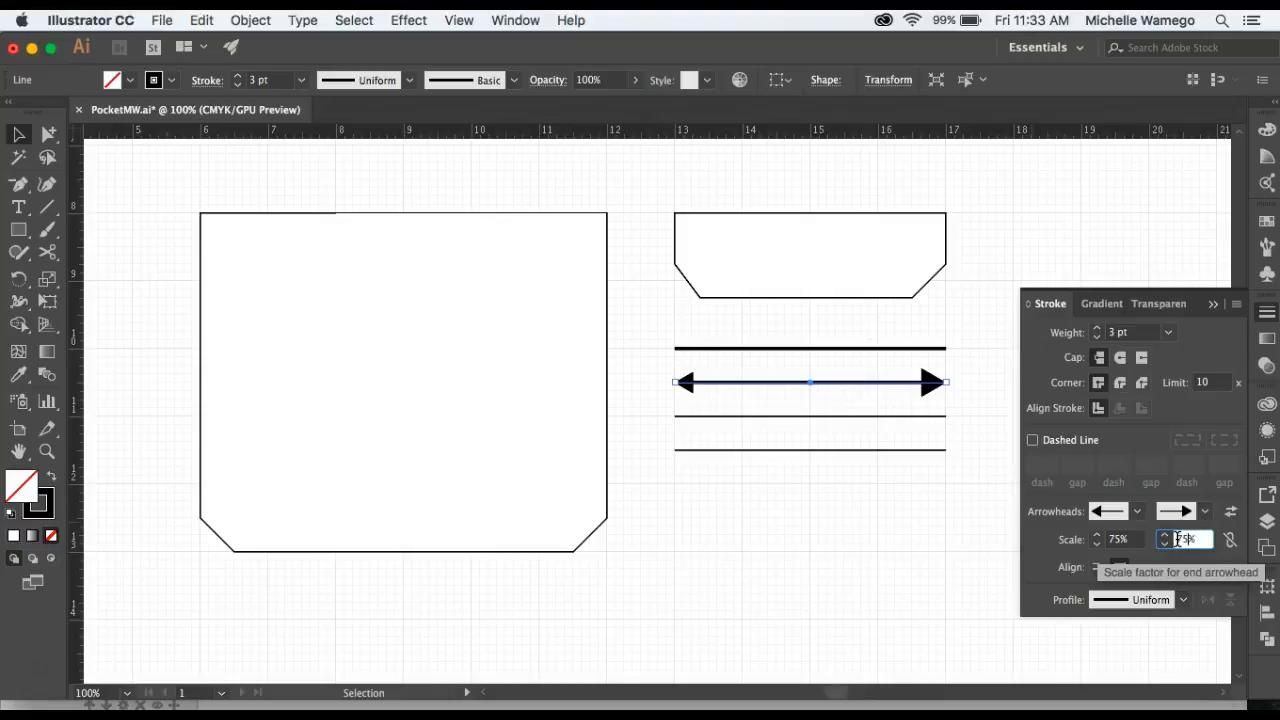
click(1193, 565)
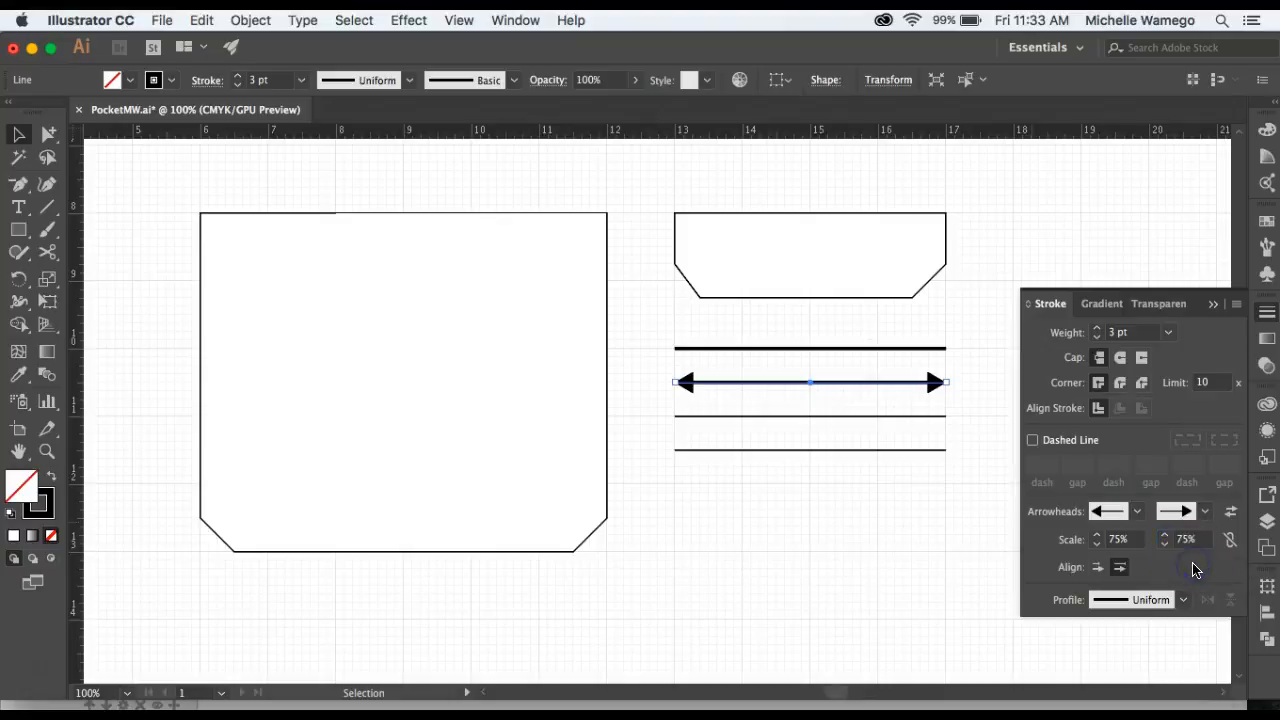
Make the third line dashed with a 12 pt dash, clearing the remaining dash and gap values.
click(811, 417)
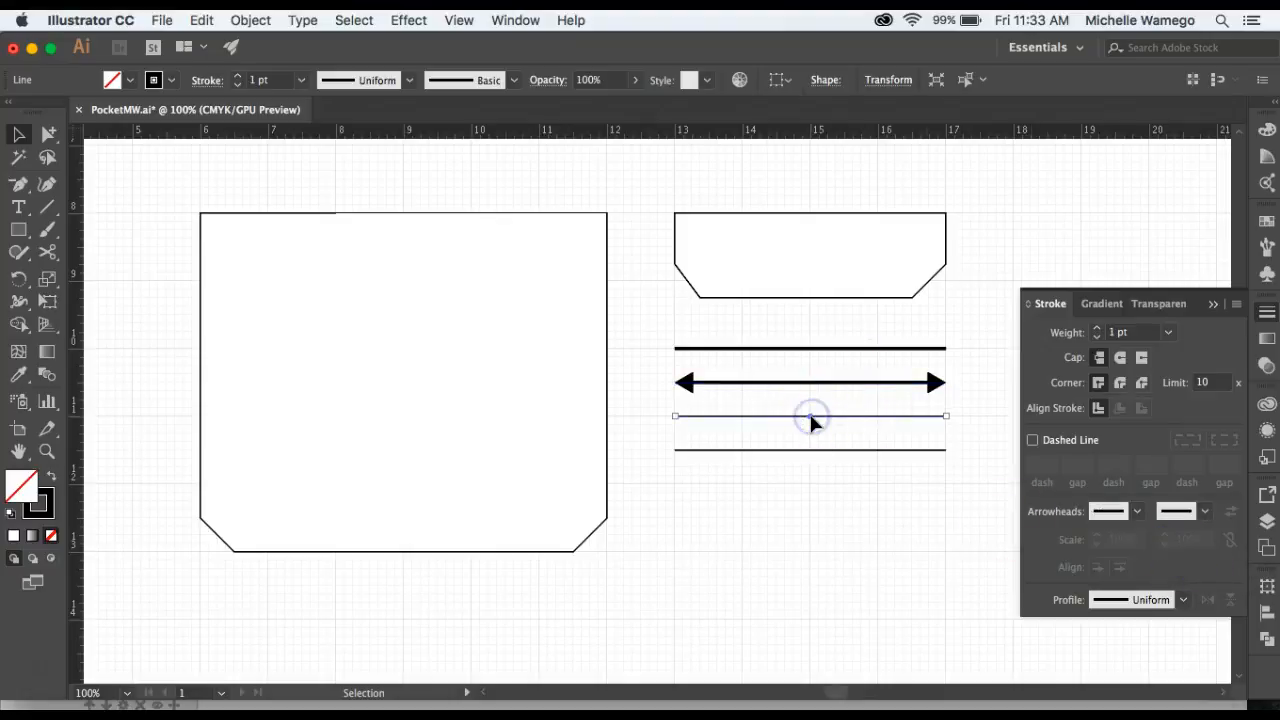
click(728, 426)
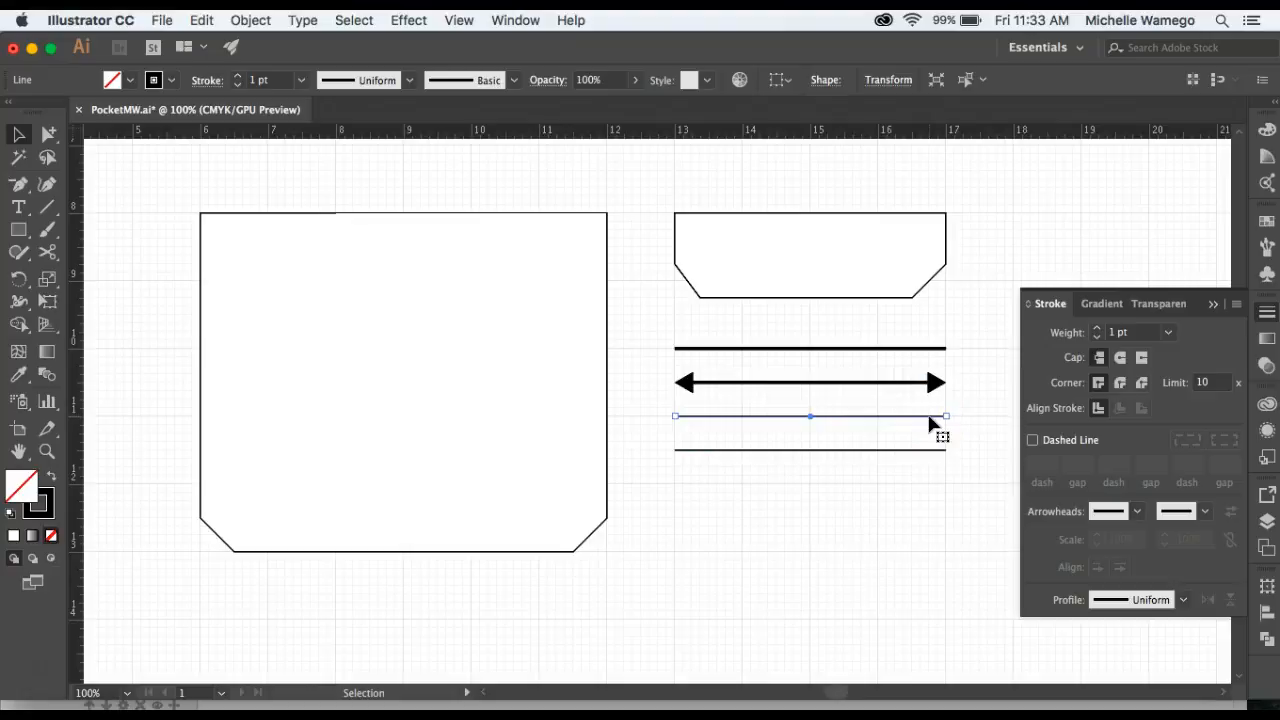
click(1033, 441)
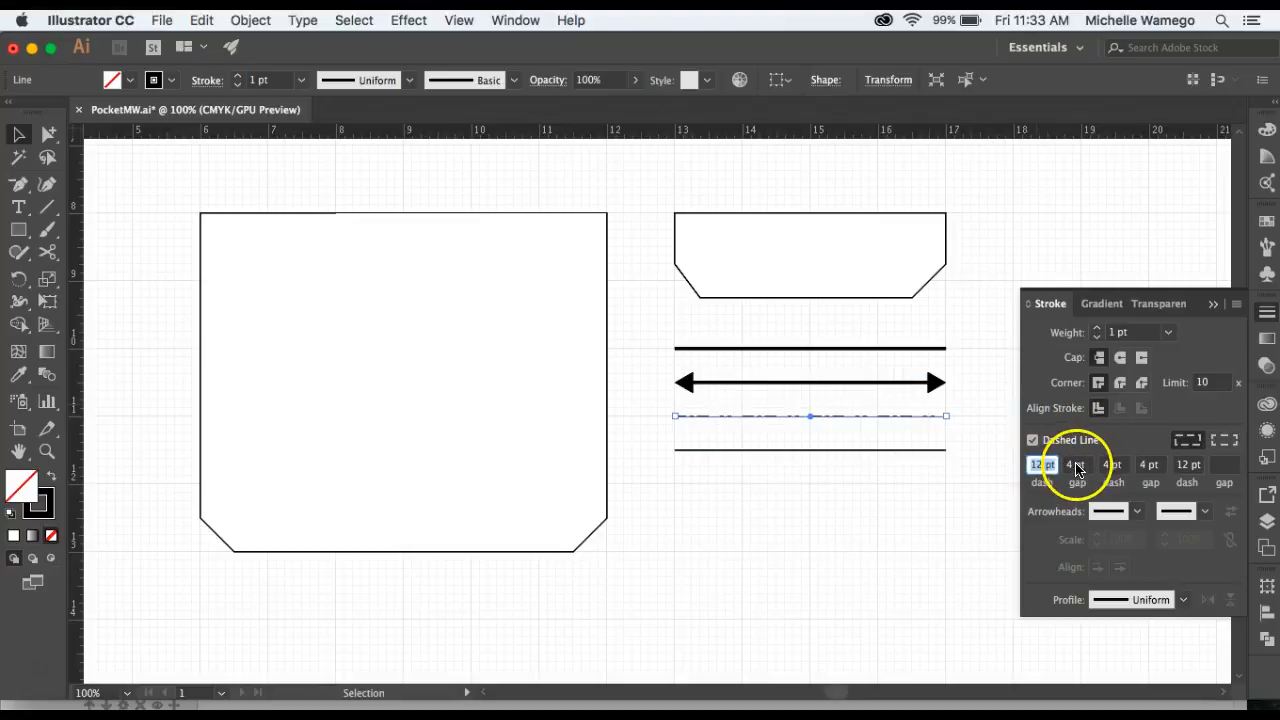
click(1187, 467)
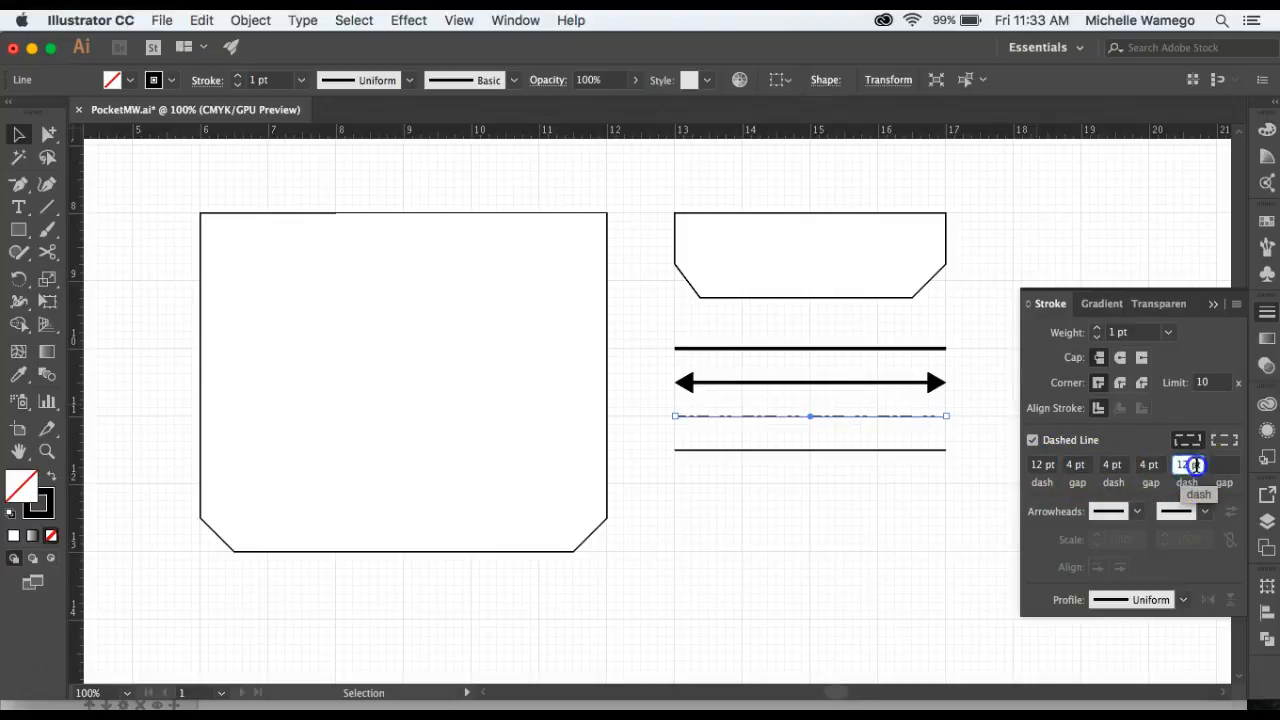
key(BackSpace)
click(1153, 467)
click(1112, 467)
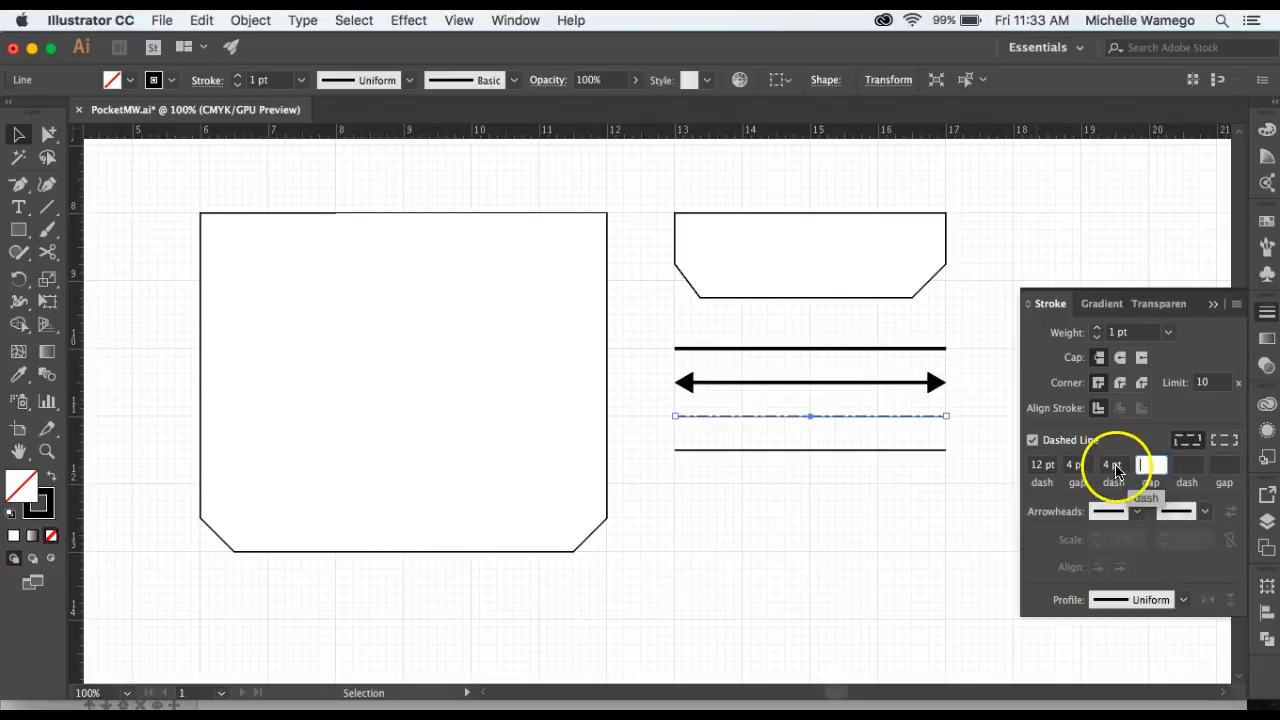
click(1080, 467)
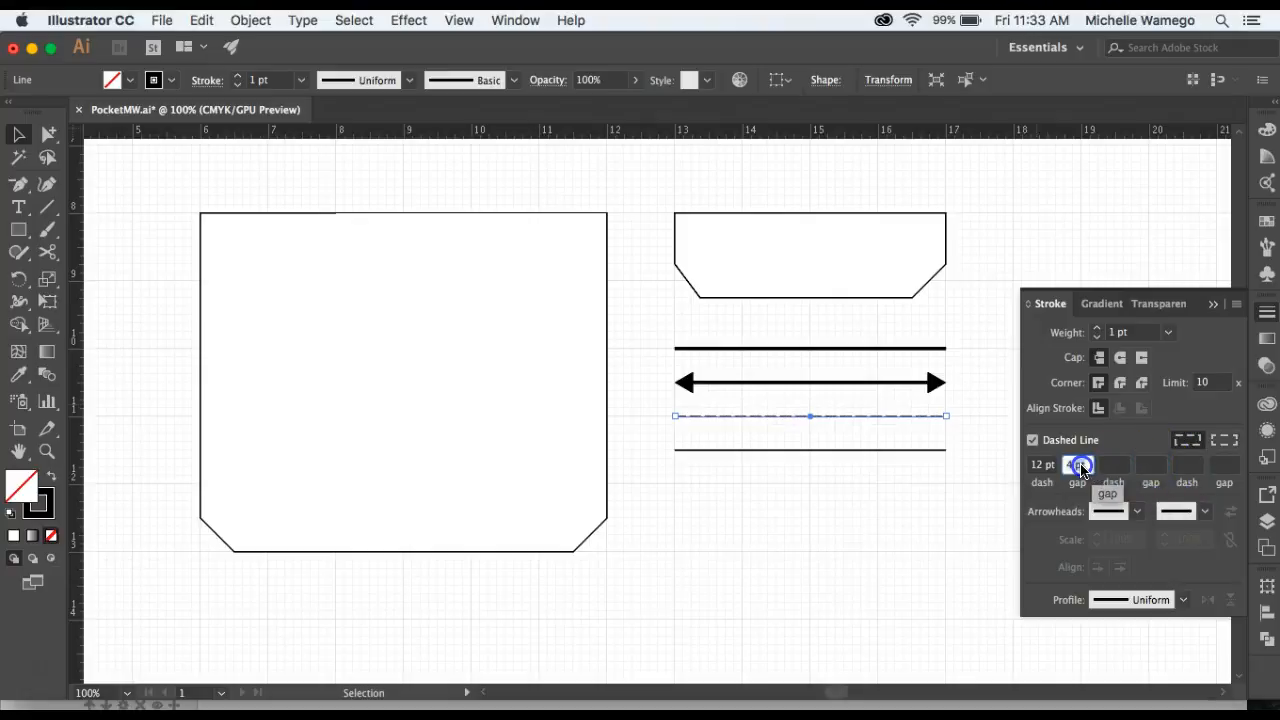
click(1120, 437)
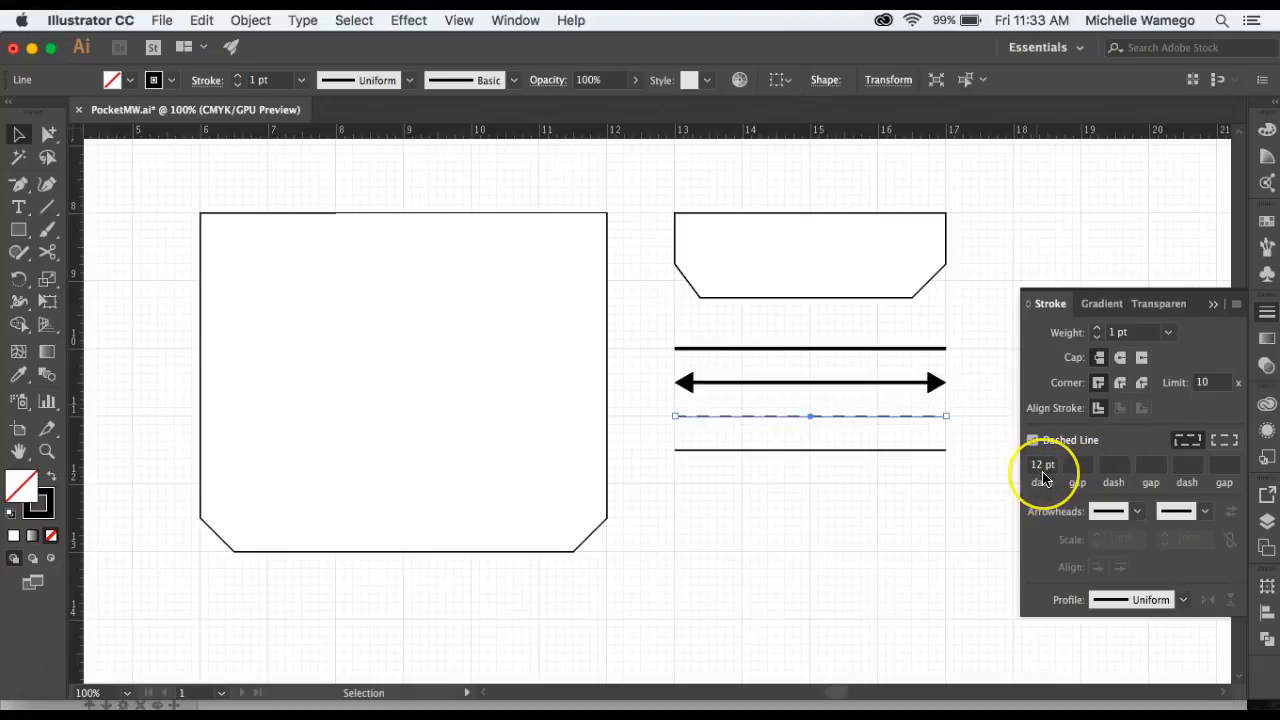
click(889, 431)
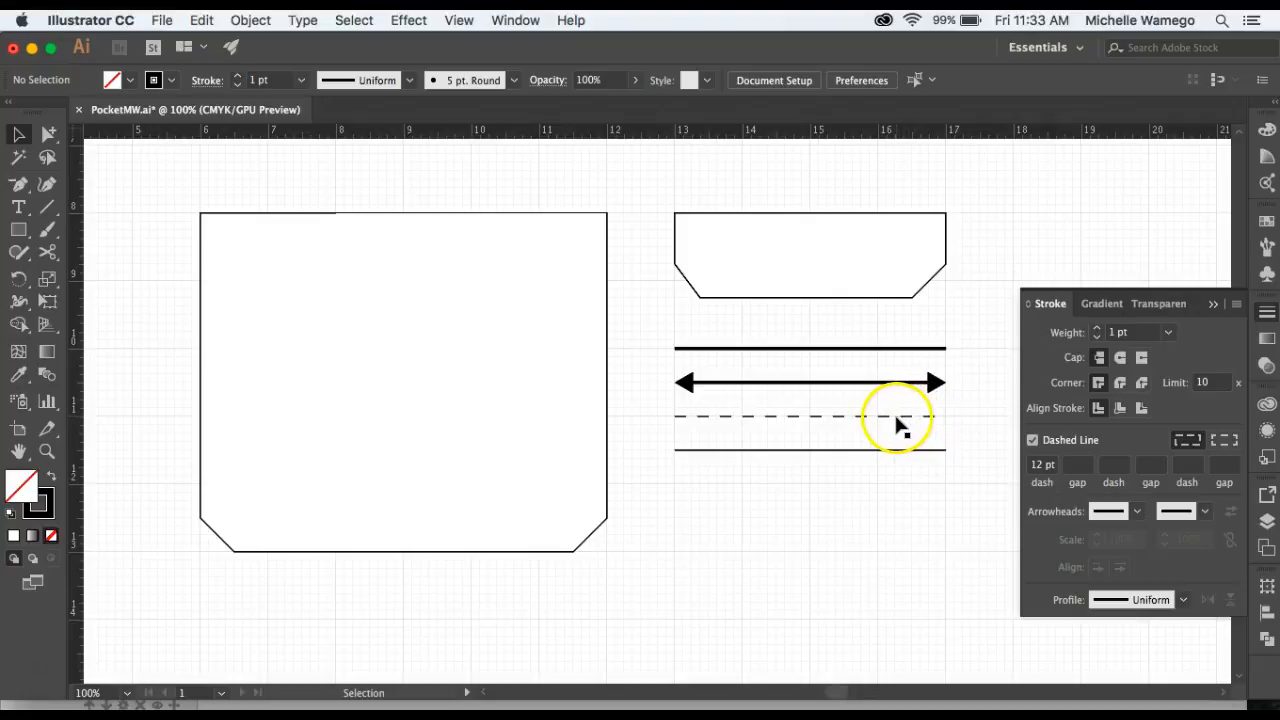
Make the fourth line dashed with a 12 pt dash and a 4 pt gap.
click(818, 452)
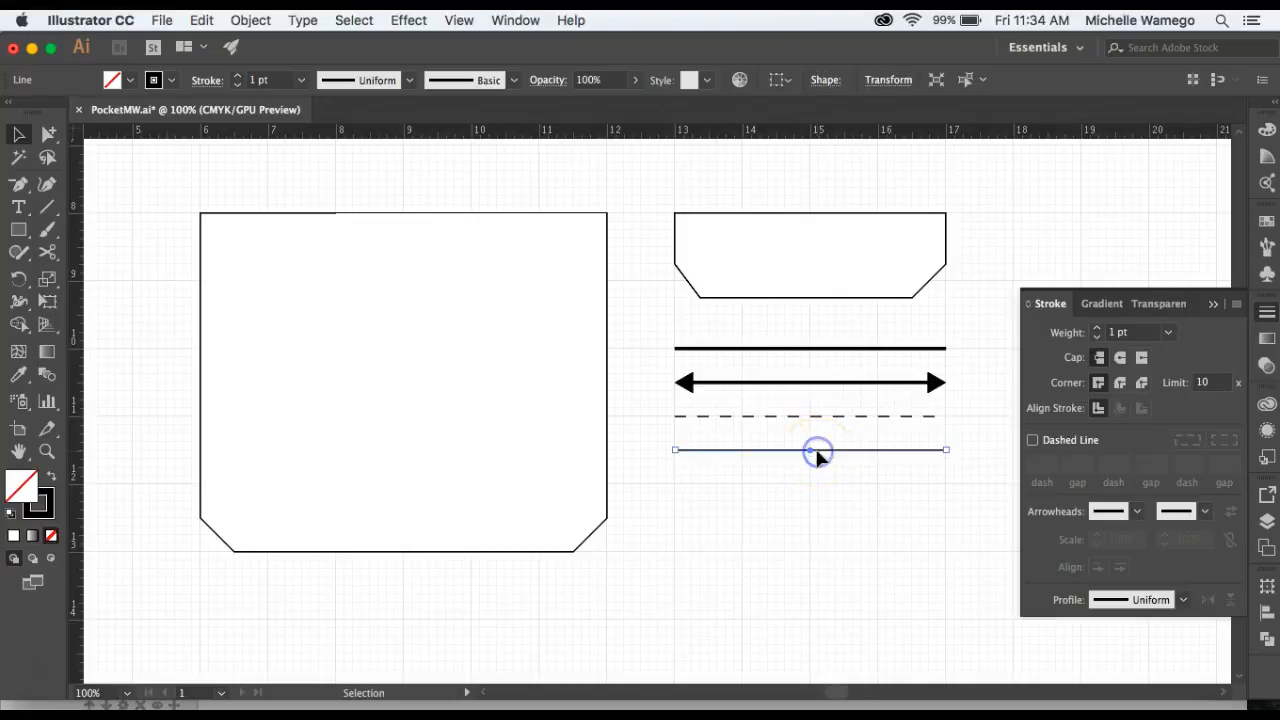
click(1033, 441)
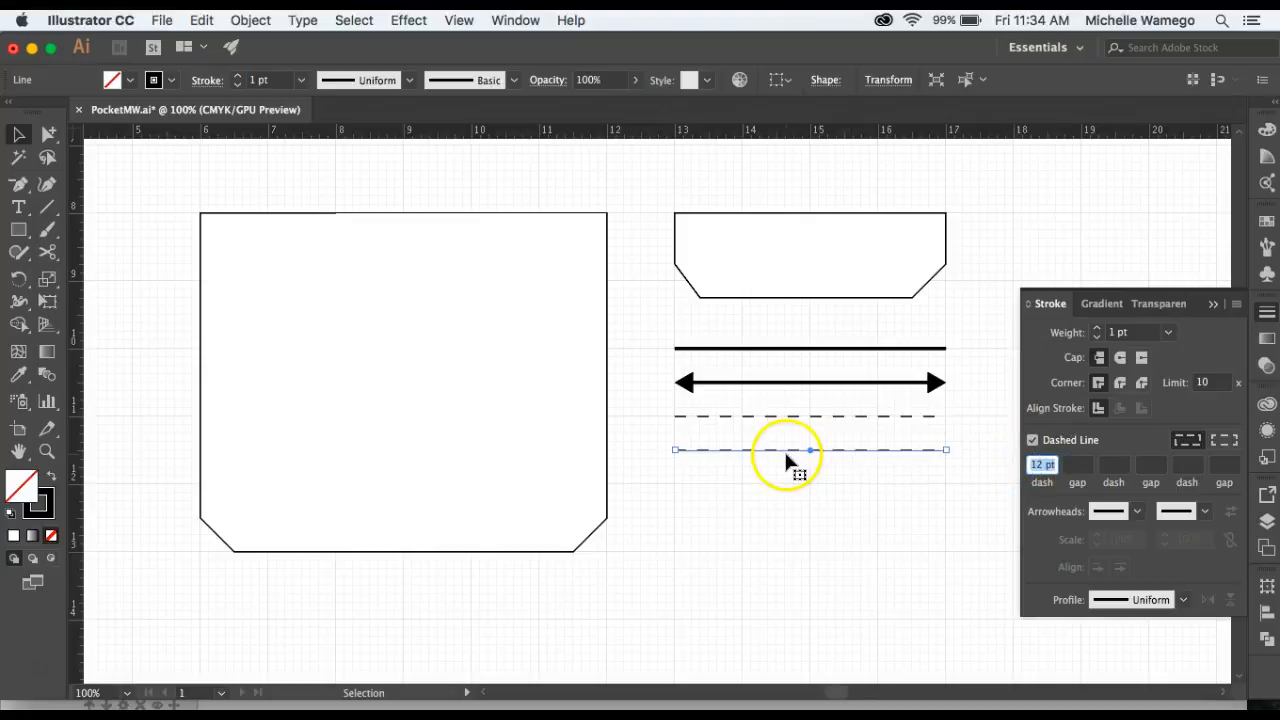
click(1077, 470)
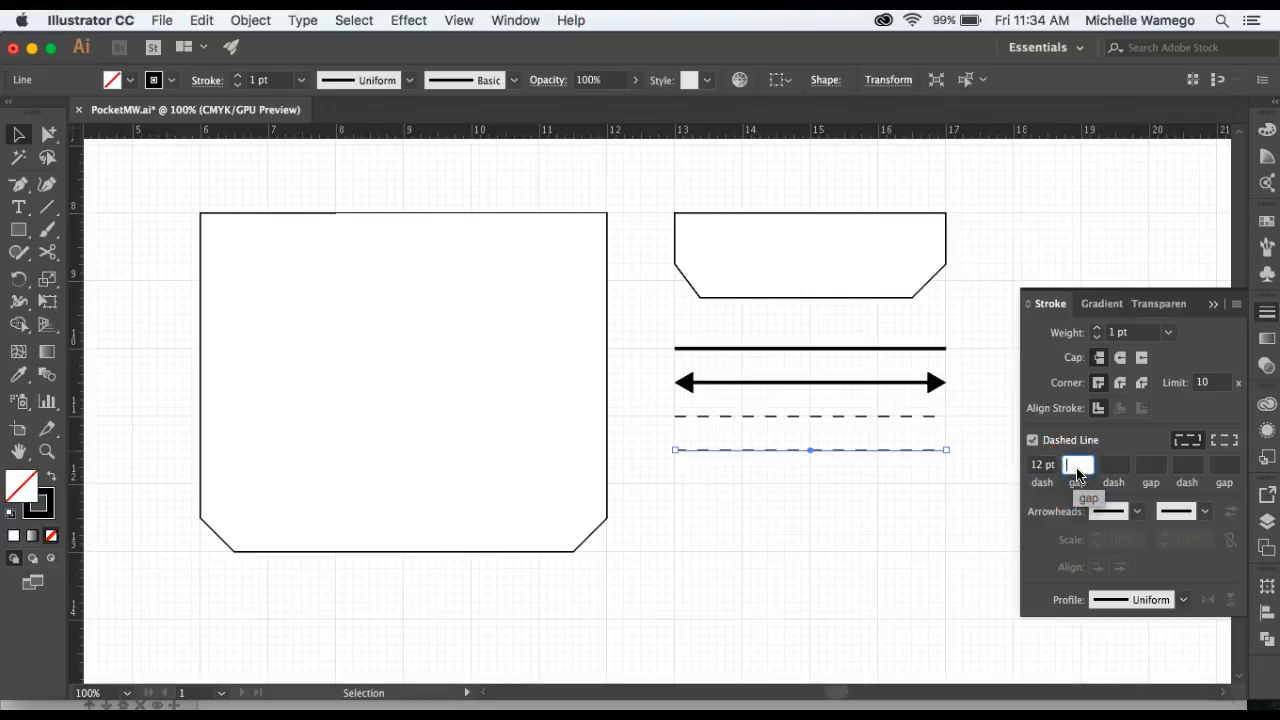
key(Return)
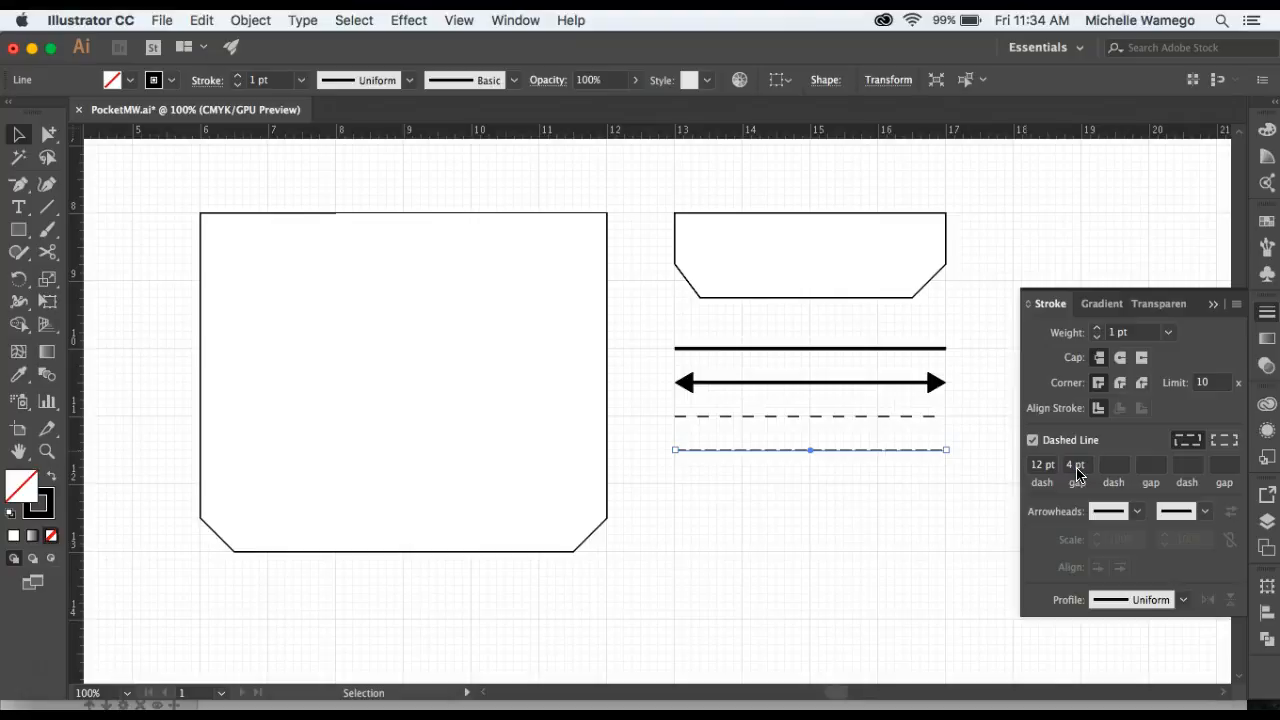
click(966, 483)
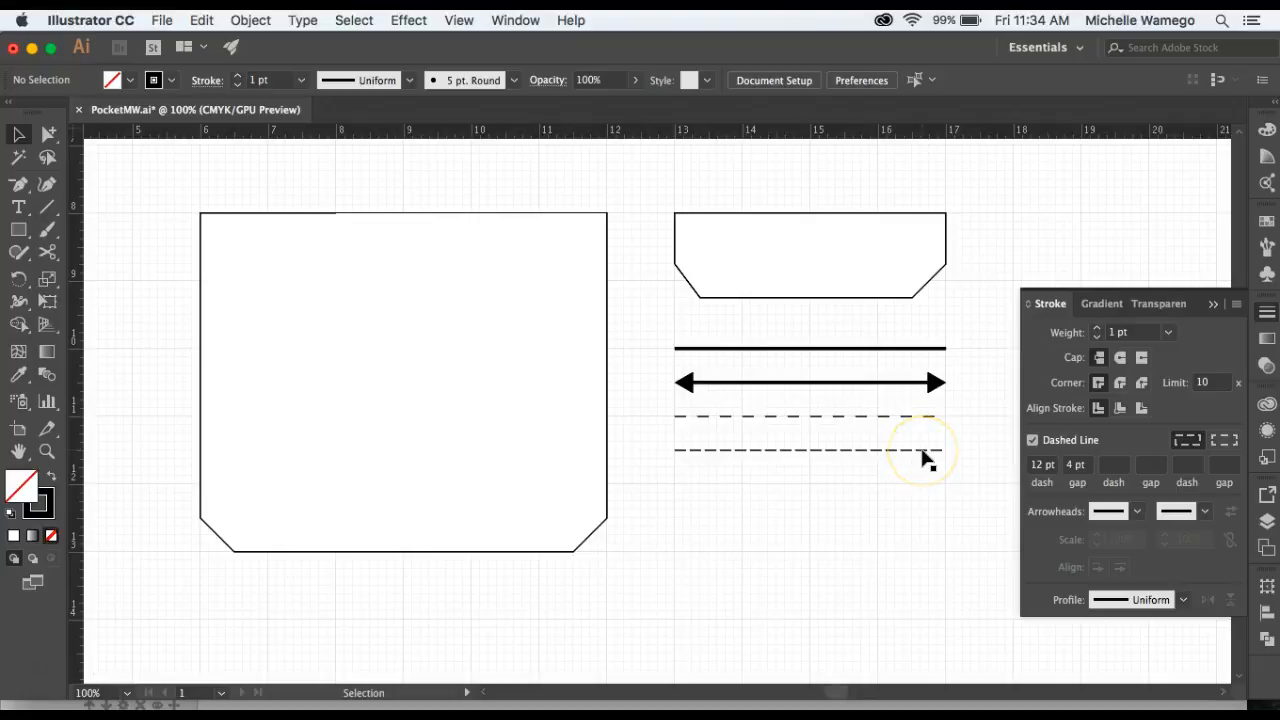
Set the fourth line's dash length to 8 pt.
click(1113, 464)
click(1032, 464)
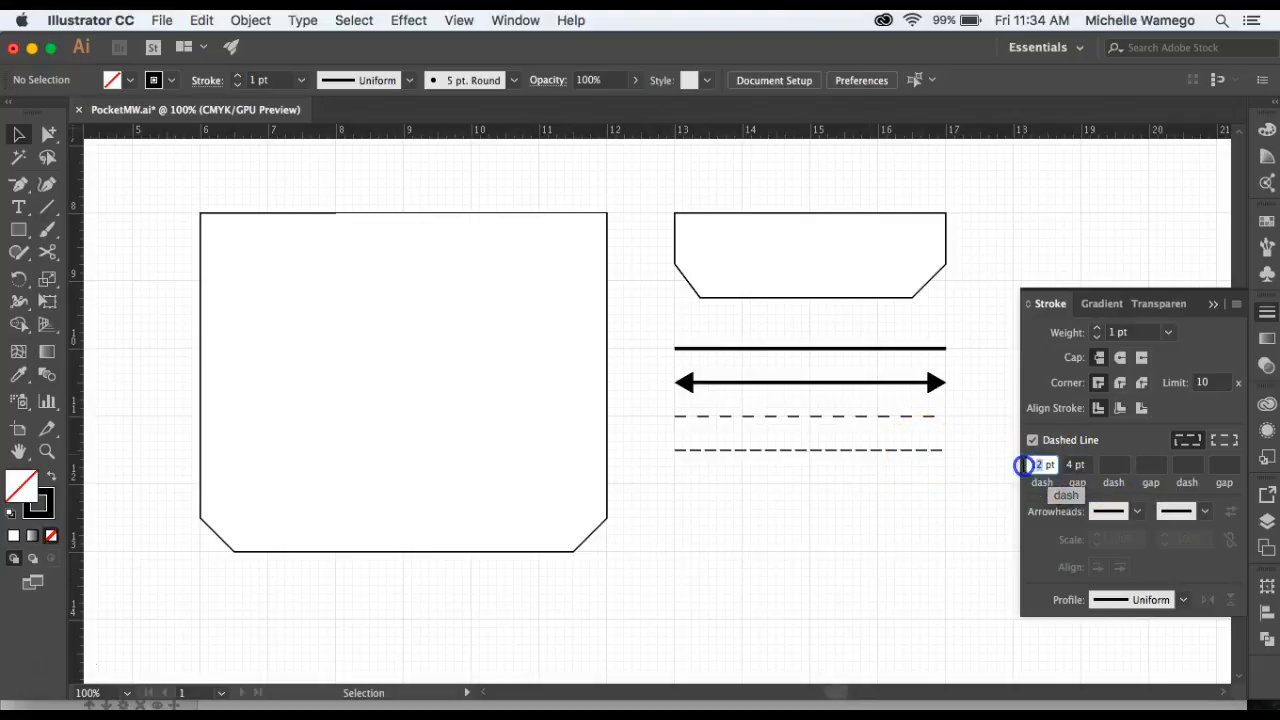
text(8)
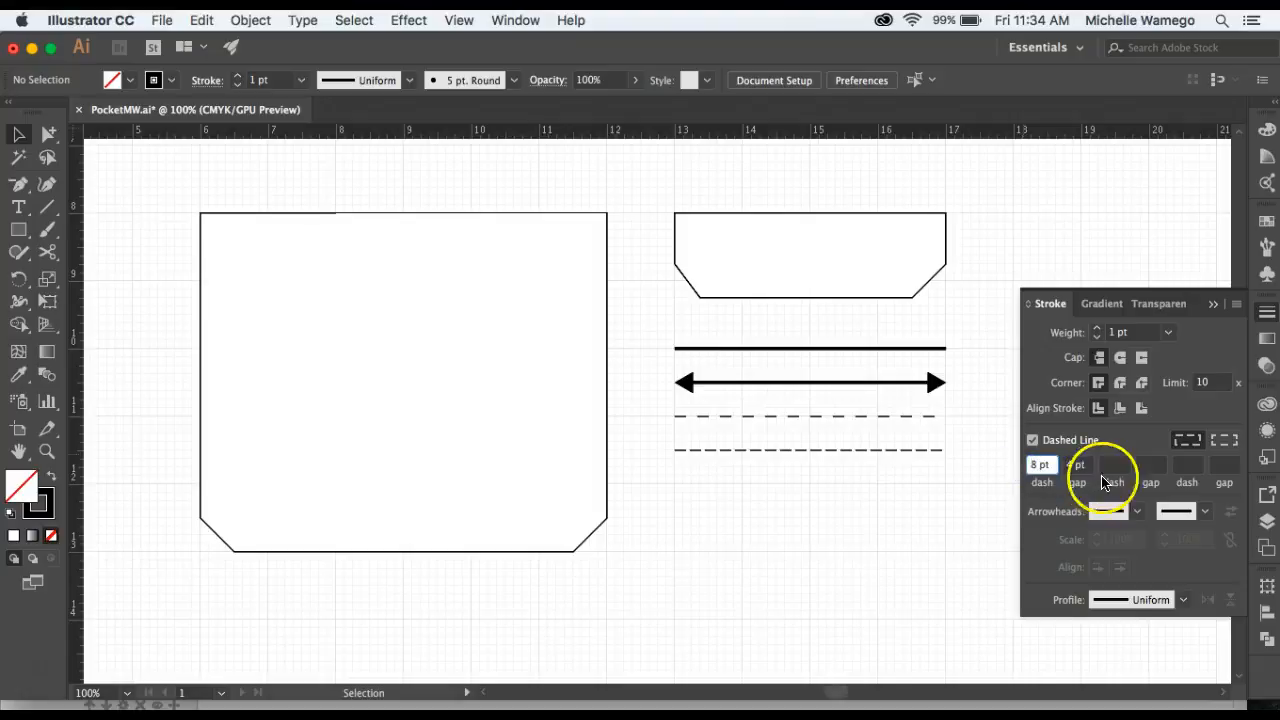
click(1053, 505)
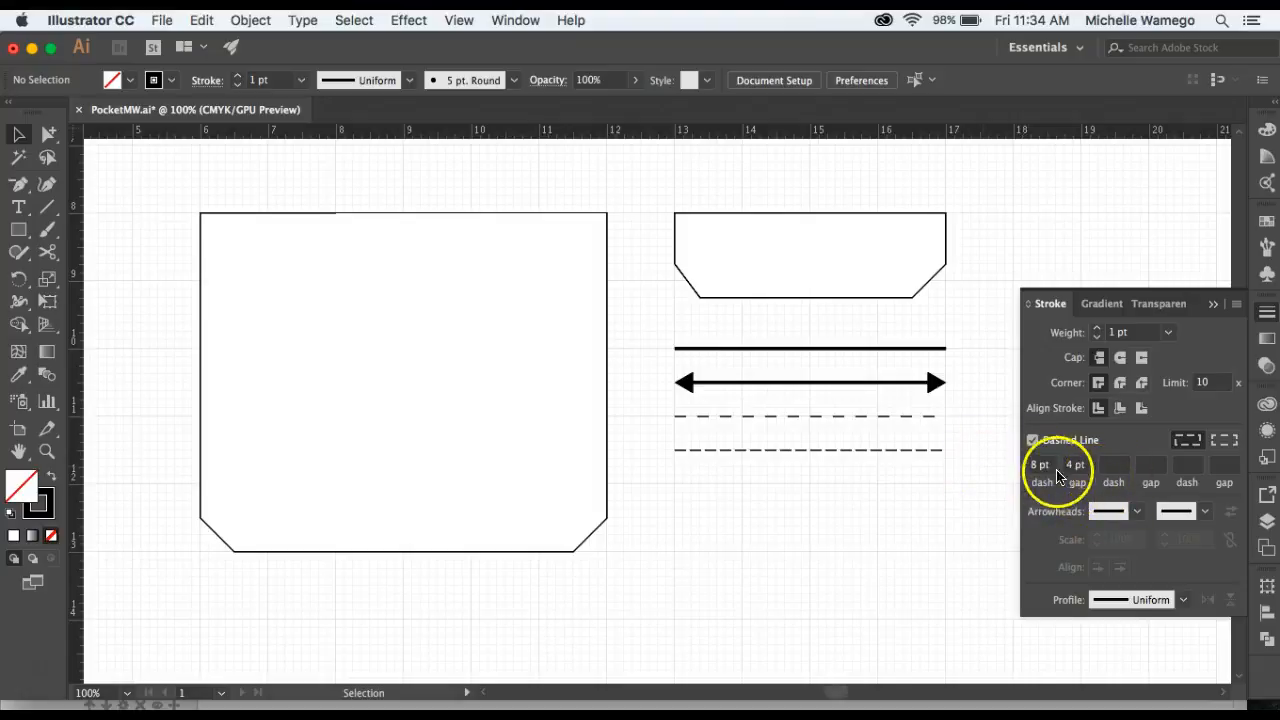
click(918, 450)
click(1035, 466)
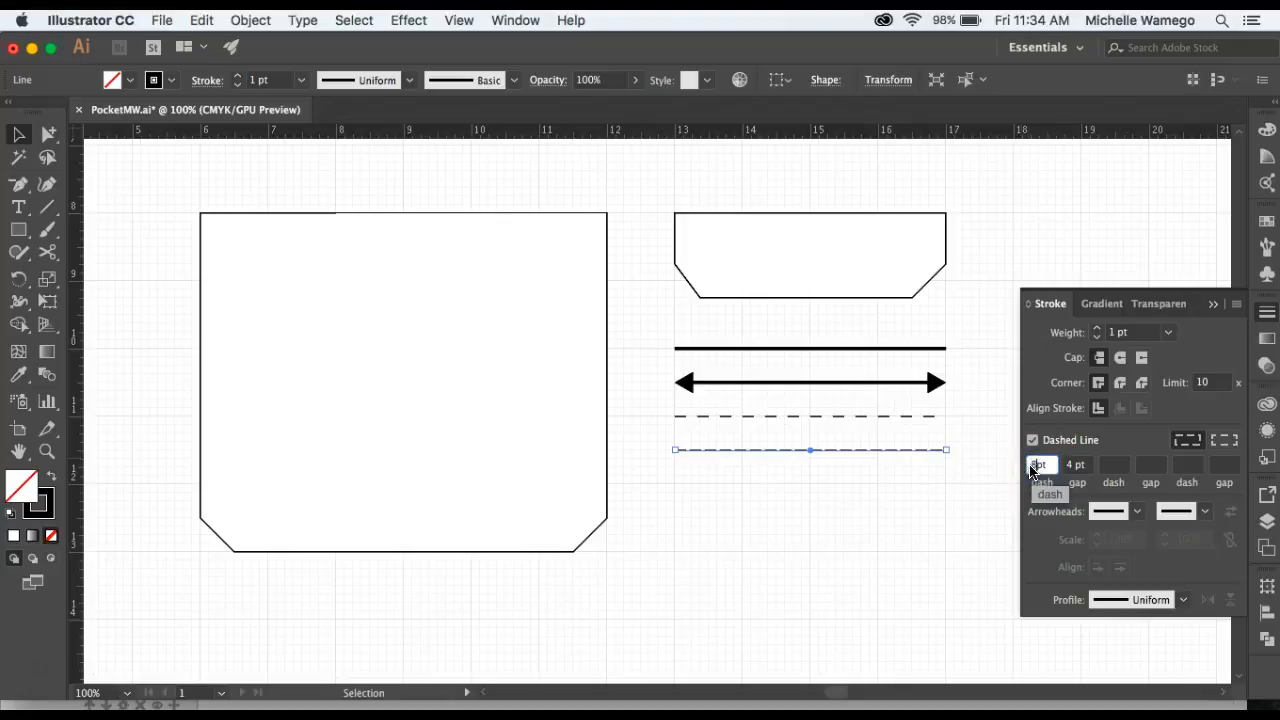
click(925, 500)
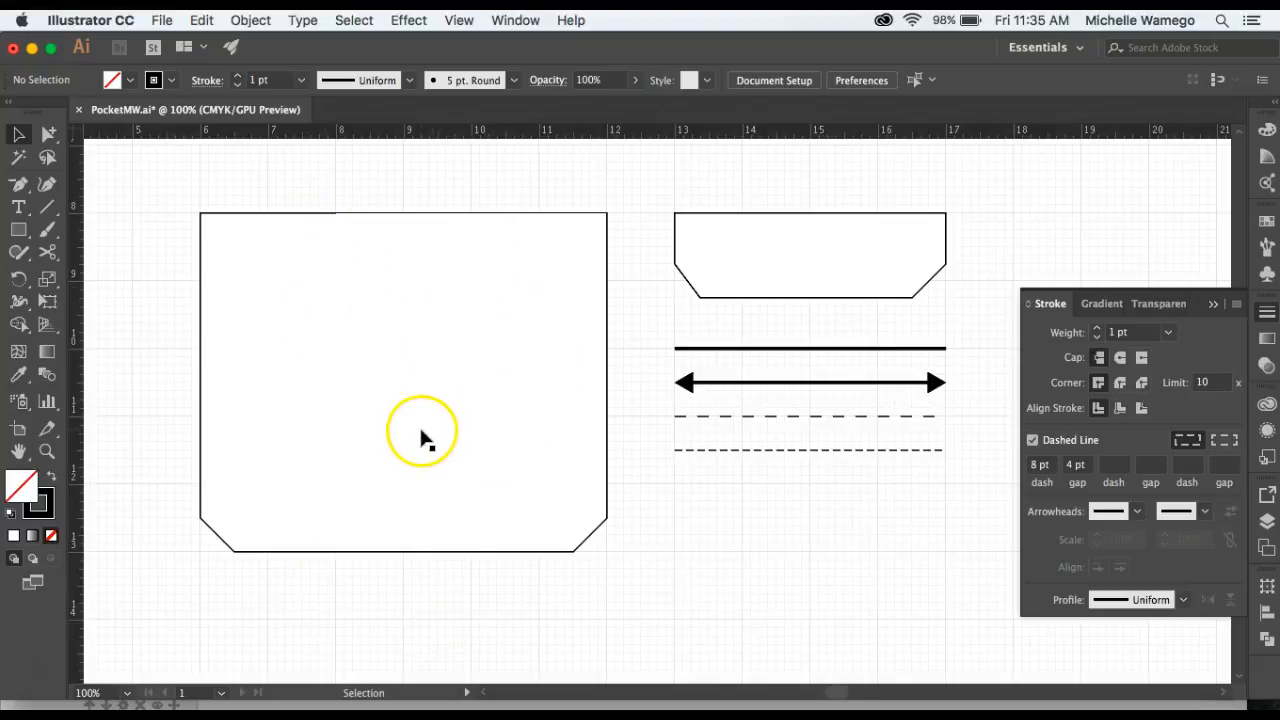
Draw two vertical lines from the pocket's top edge to its bottom edge, dividing it into three columns.
click(46, 207)
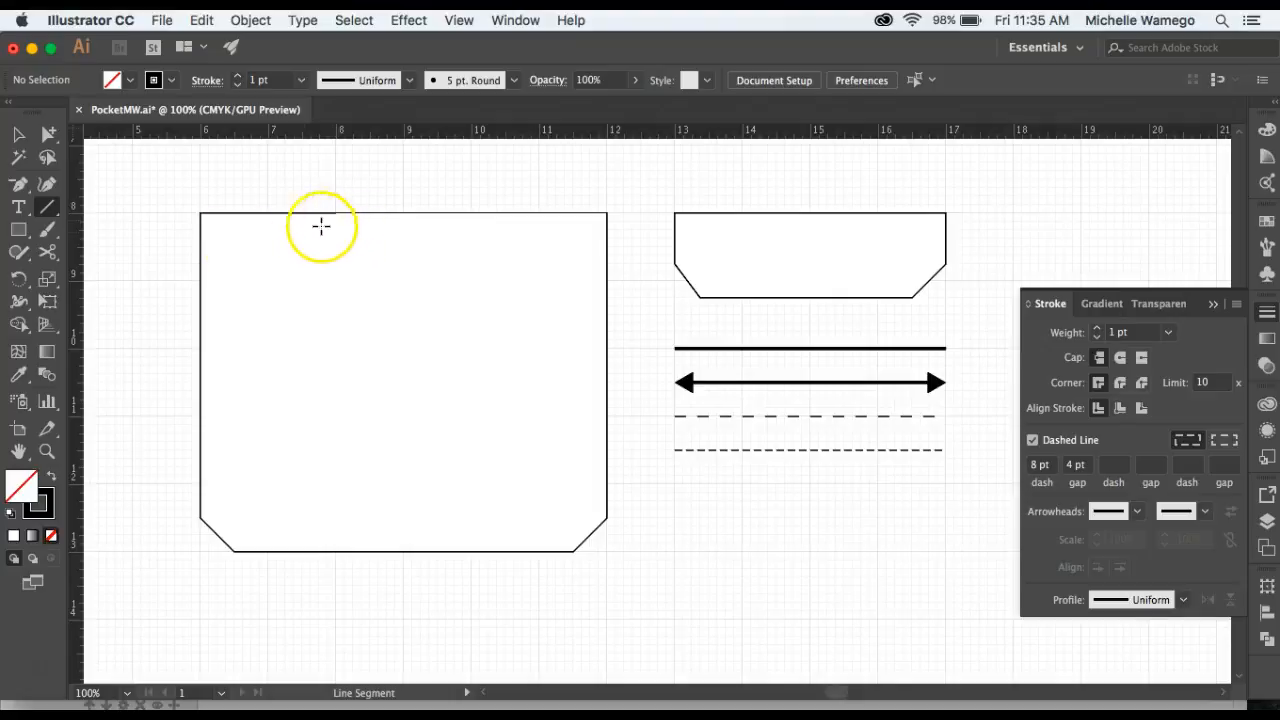
drag(48, 134, 124, 140)
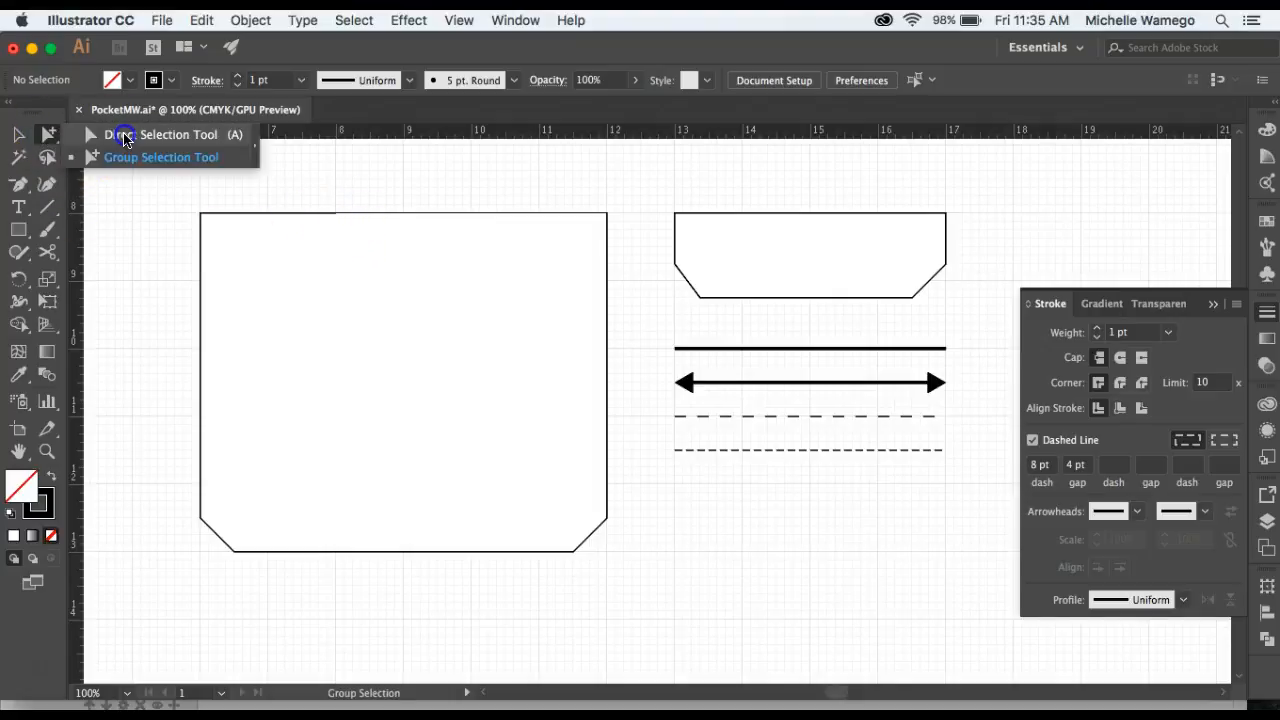
click(414, 337)
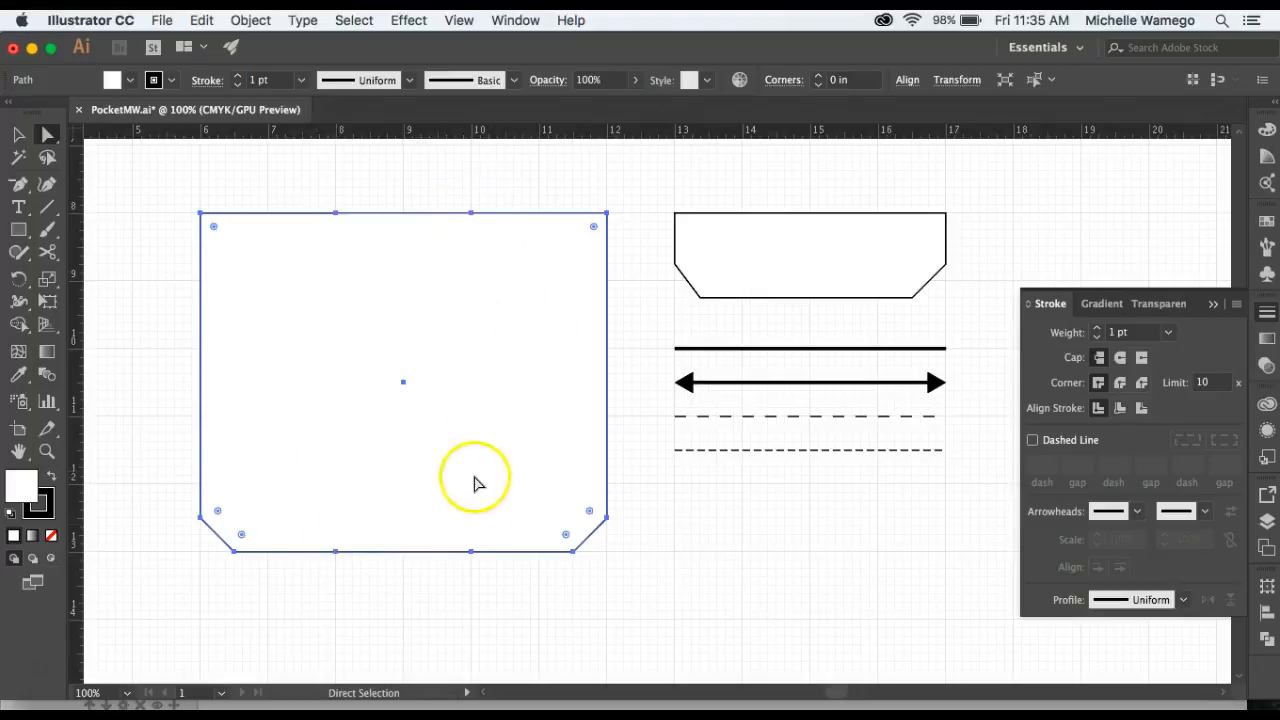
click(47, 207)
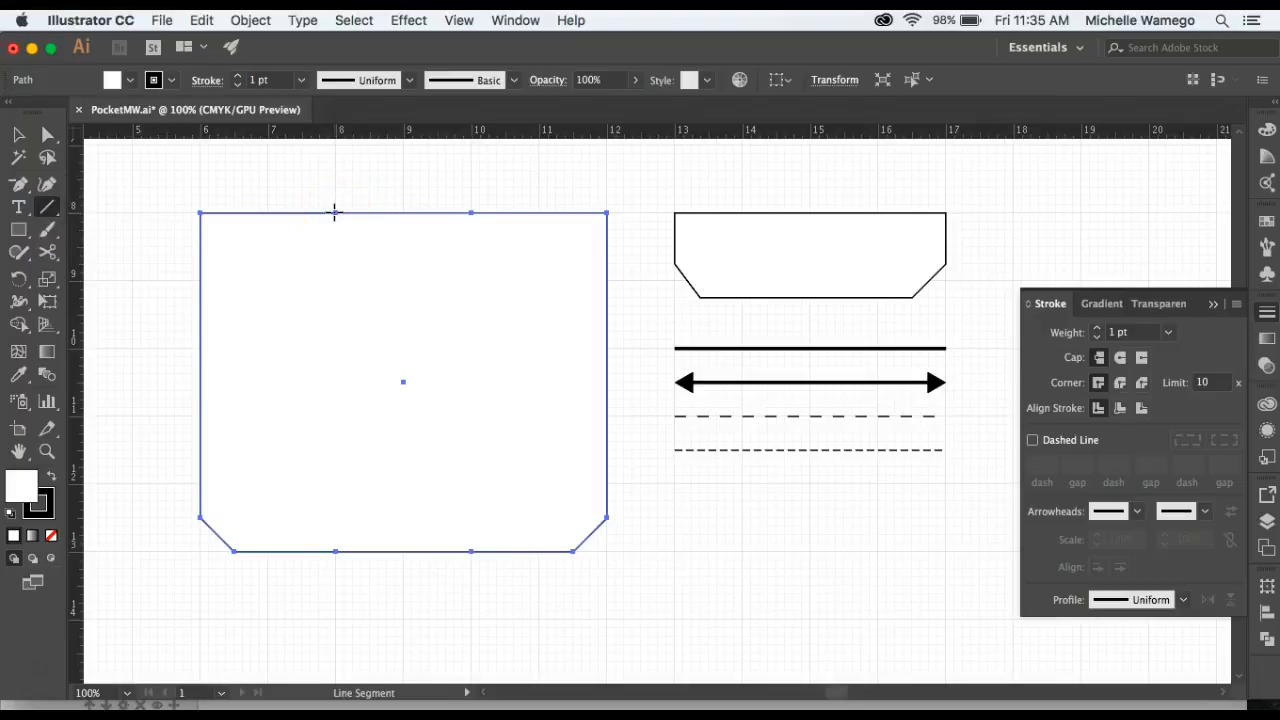
drag(335, 212, 337, 551)
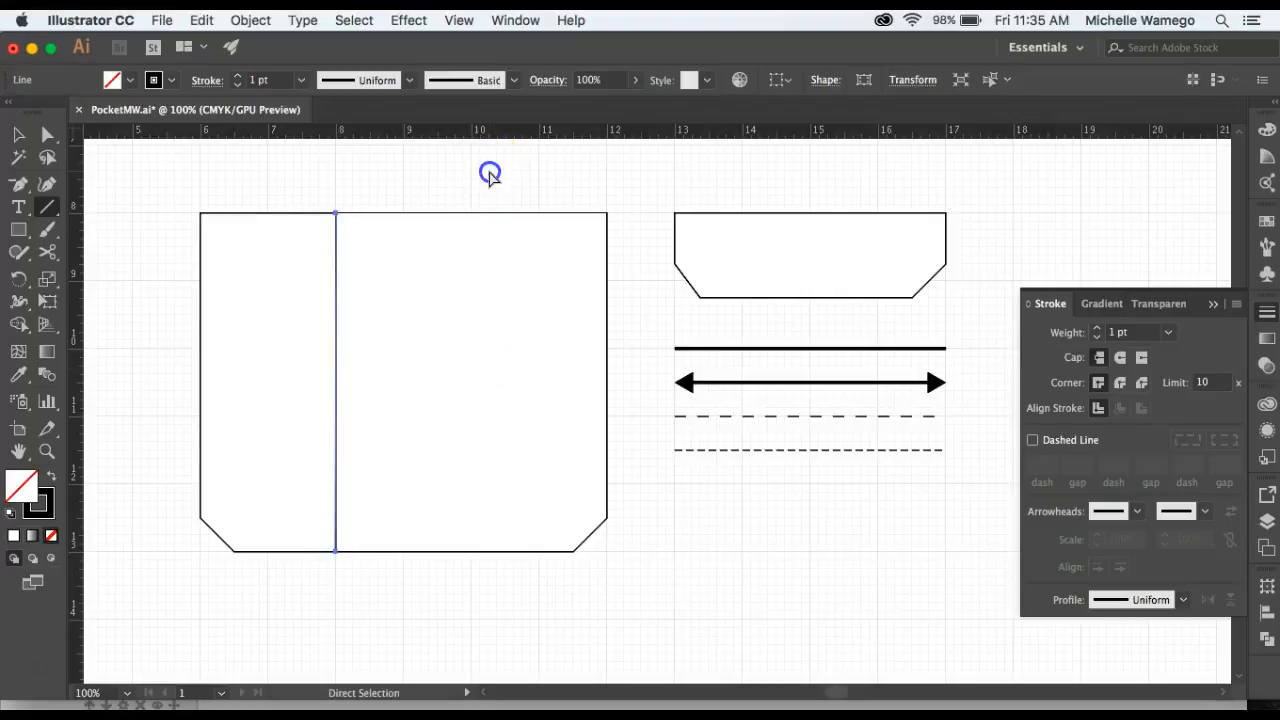
super+click(489, 171)
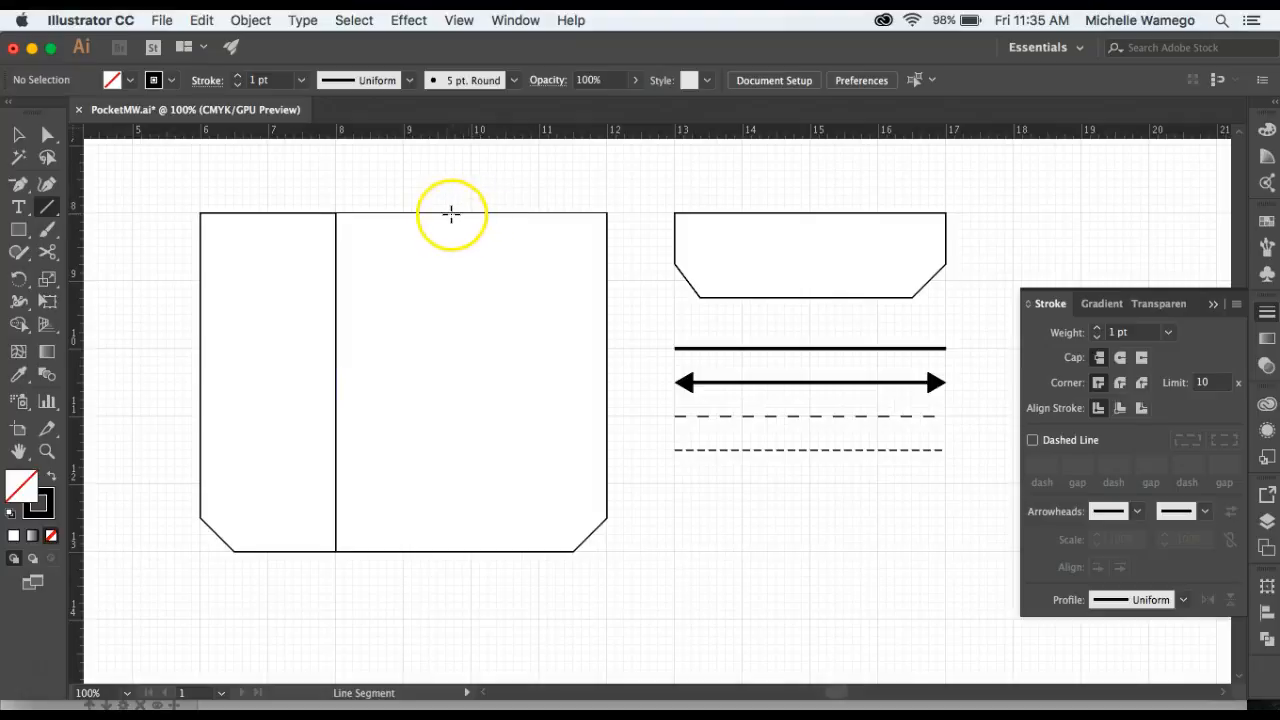
drag(471, 213, 472, 548)
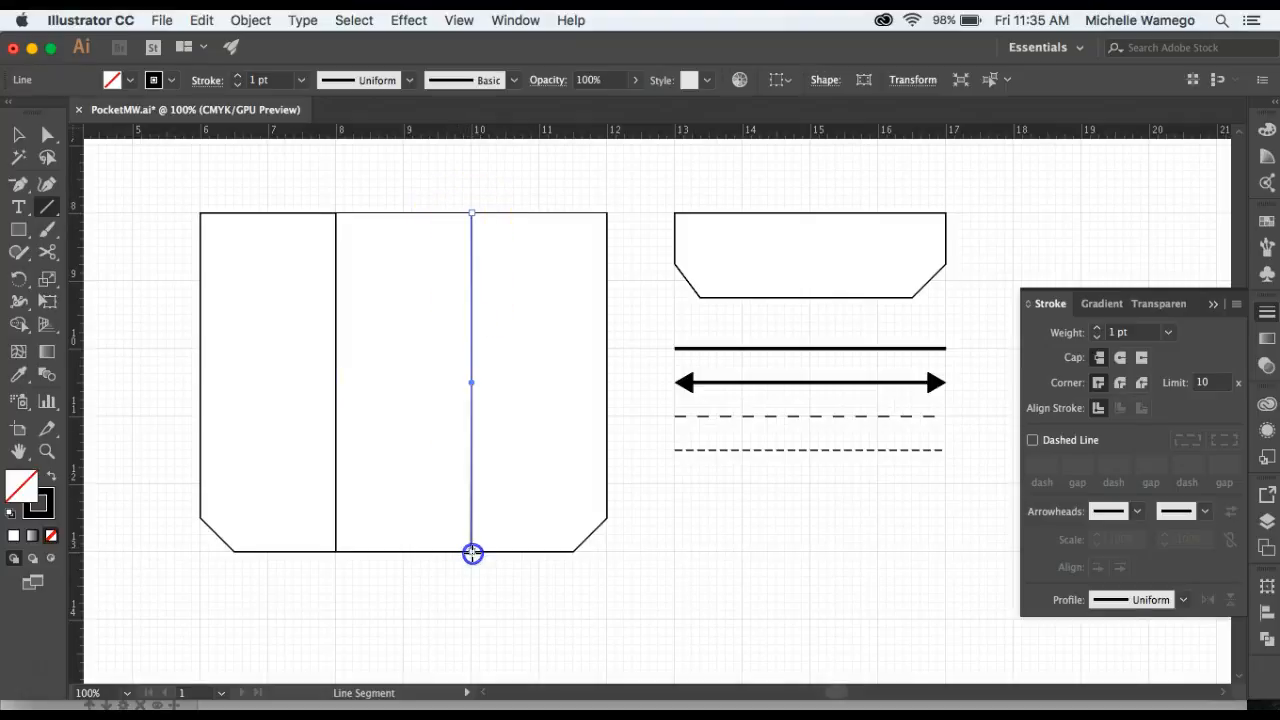
super+click(508, 590)
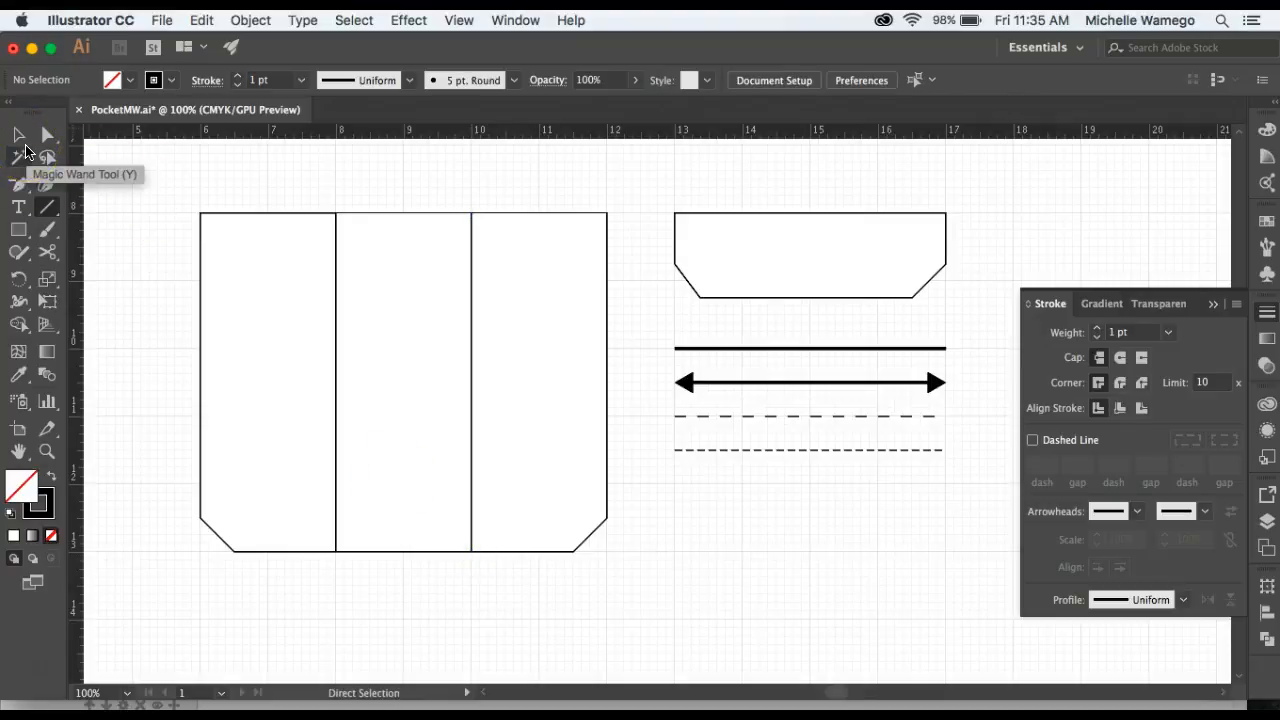
Select both vertical pocket lines and apply the fourth line's dashed stroke style to them with the Eyedropper.
click(19, 135)
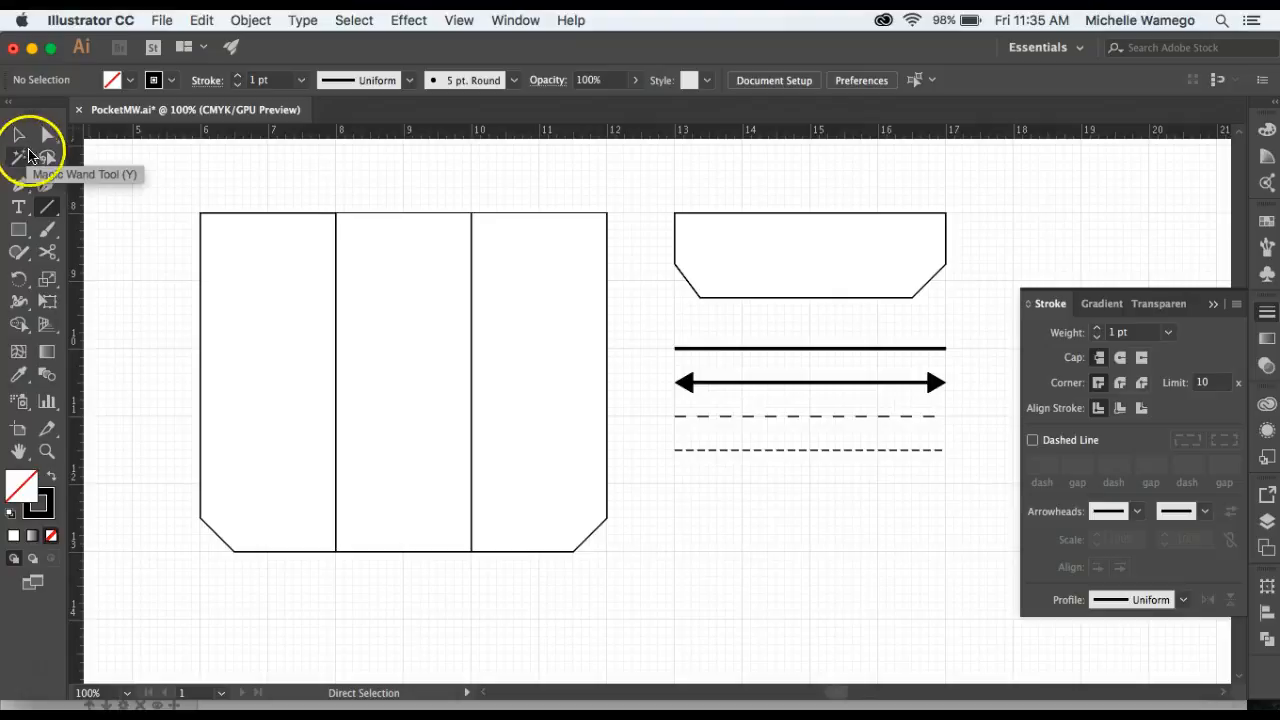
click(335, 283)
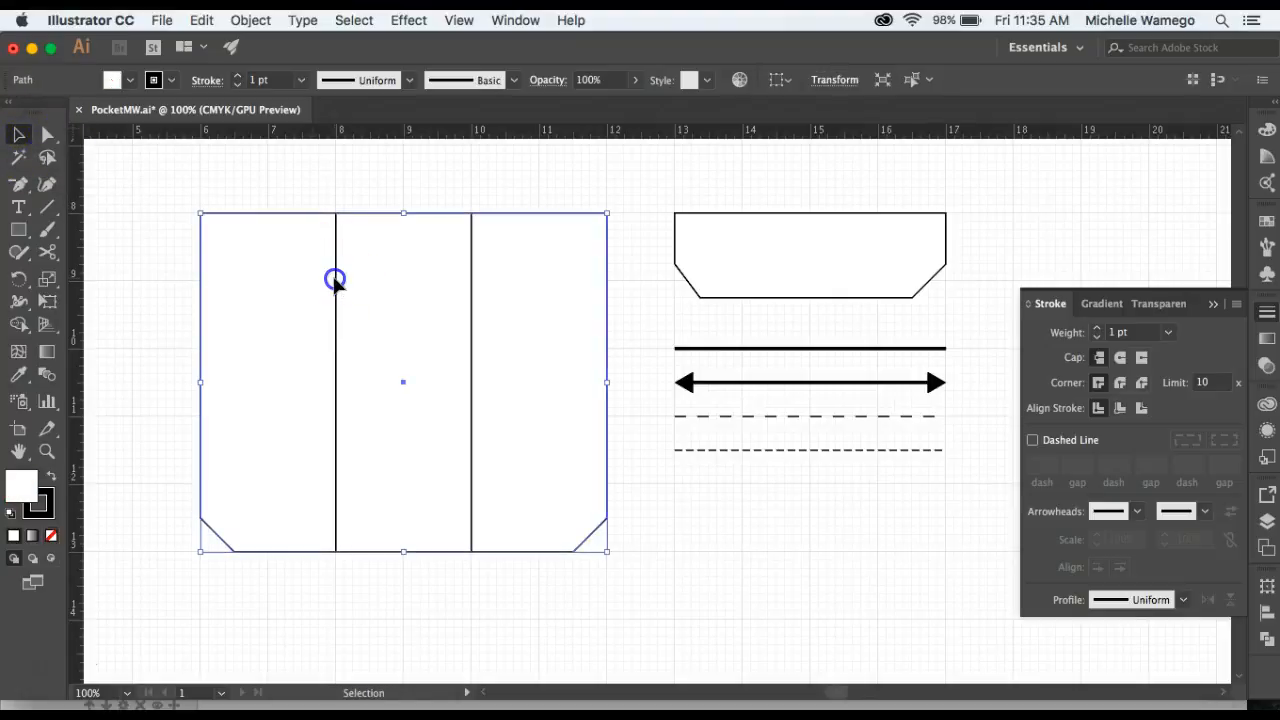
click(337, 287)
click(472, 300)
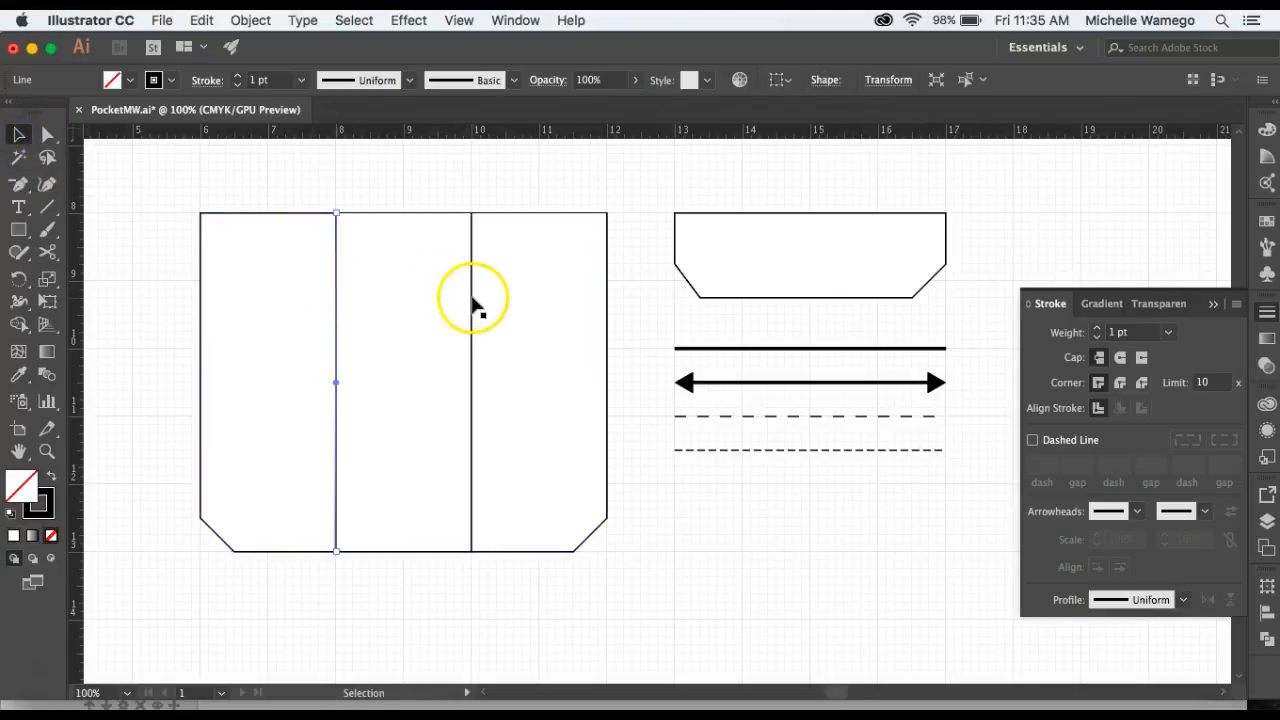
shift+click(473, 300)
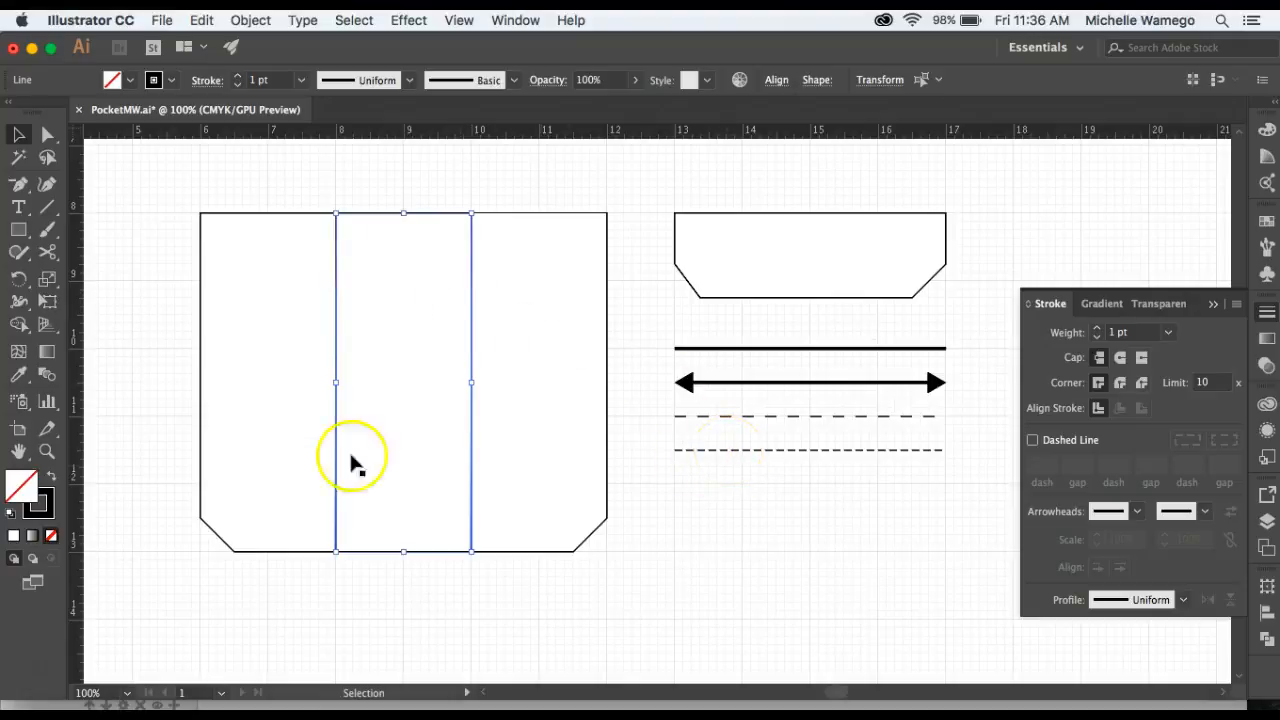
click(19, 376)
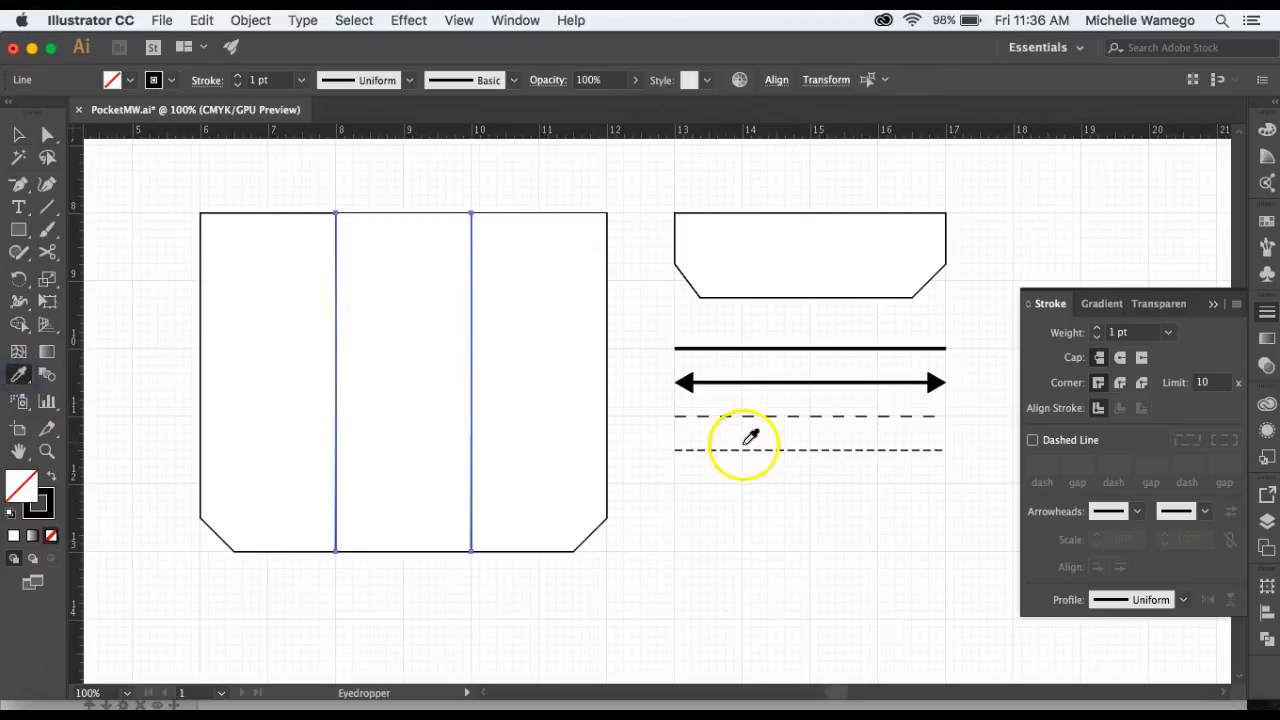
click(759, 450)
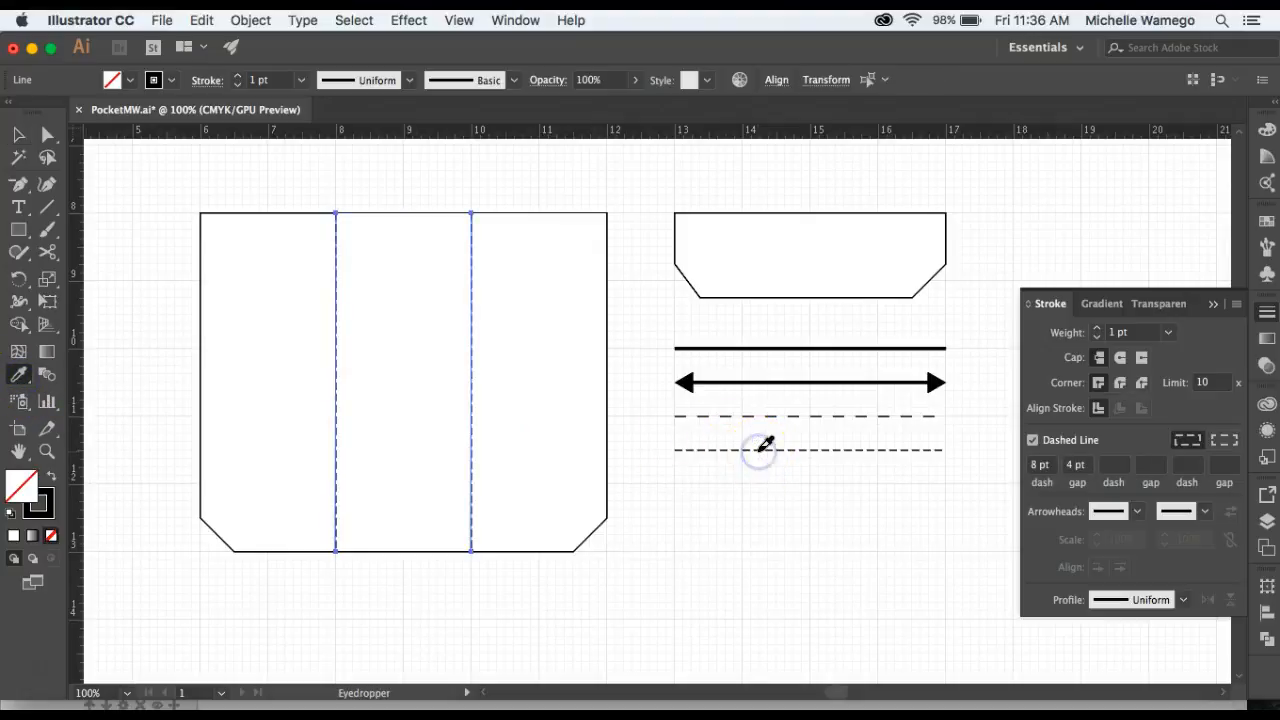
click(19, 134)
click(324, 188)
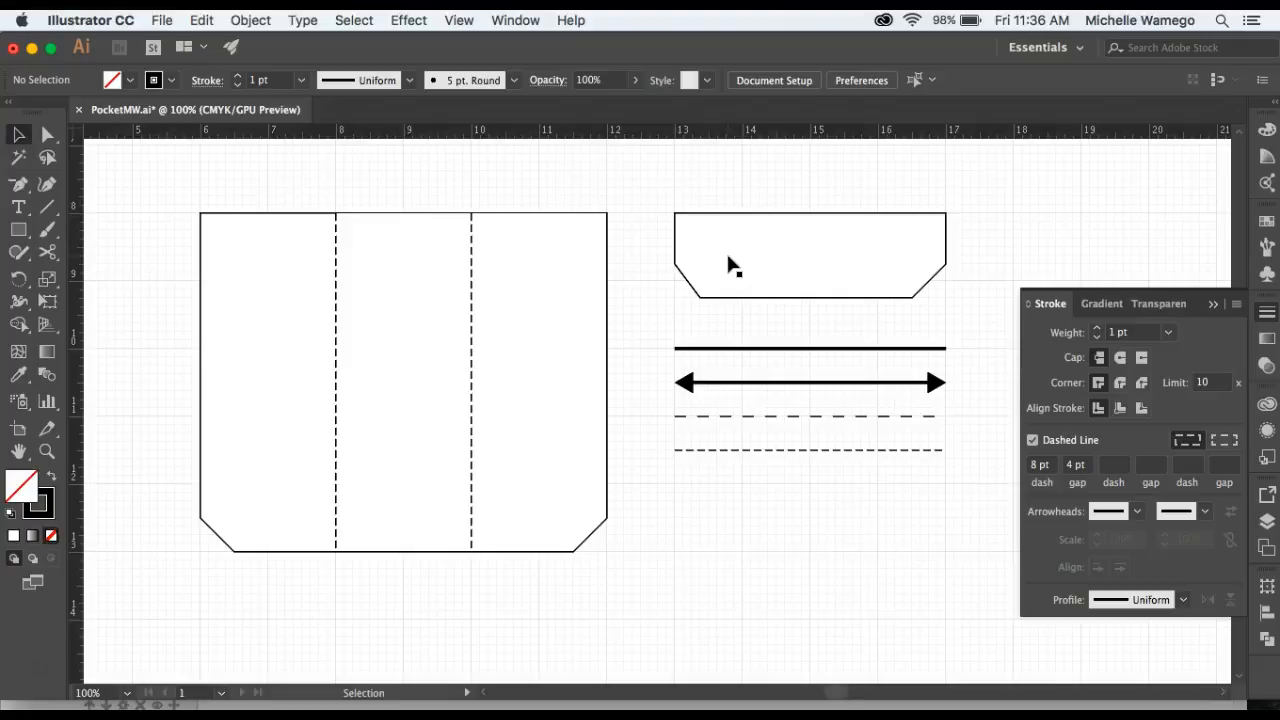
Move the flap shape about 1 inch to the right.
drag(714, 519, 700, 530)
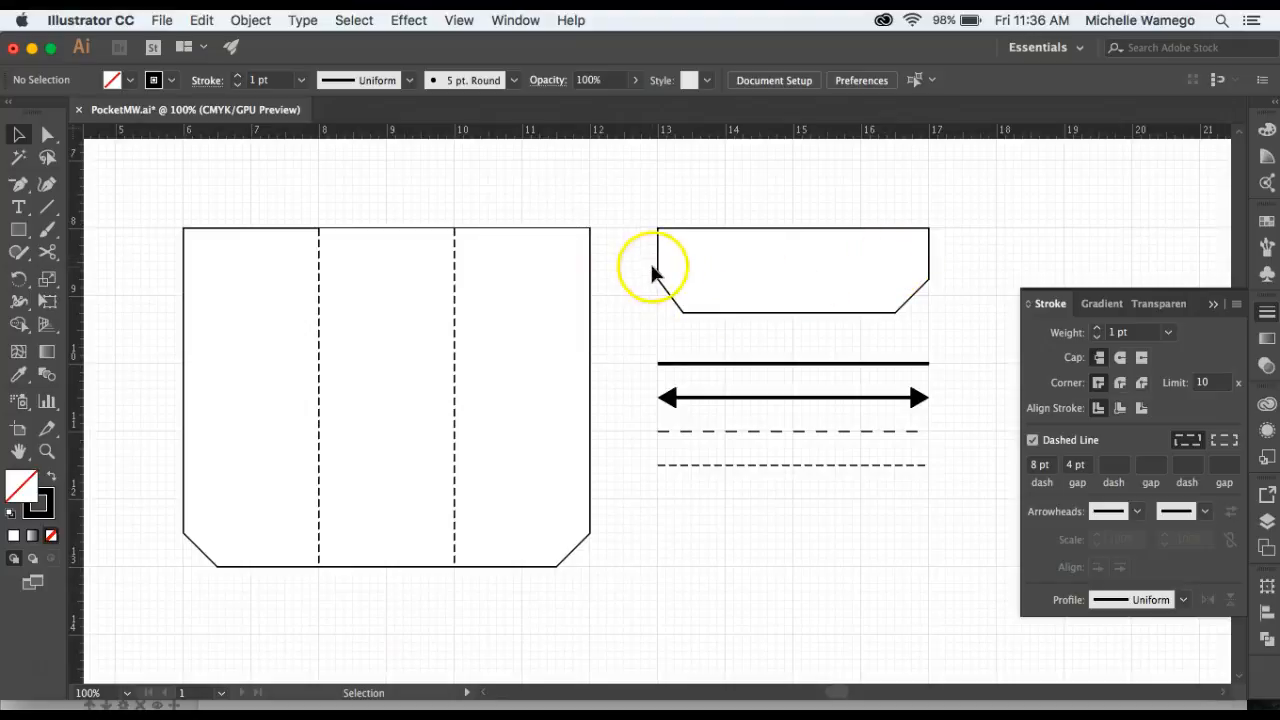
click(760, 273)
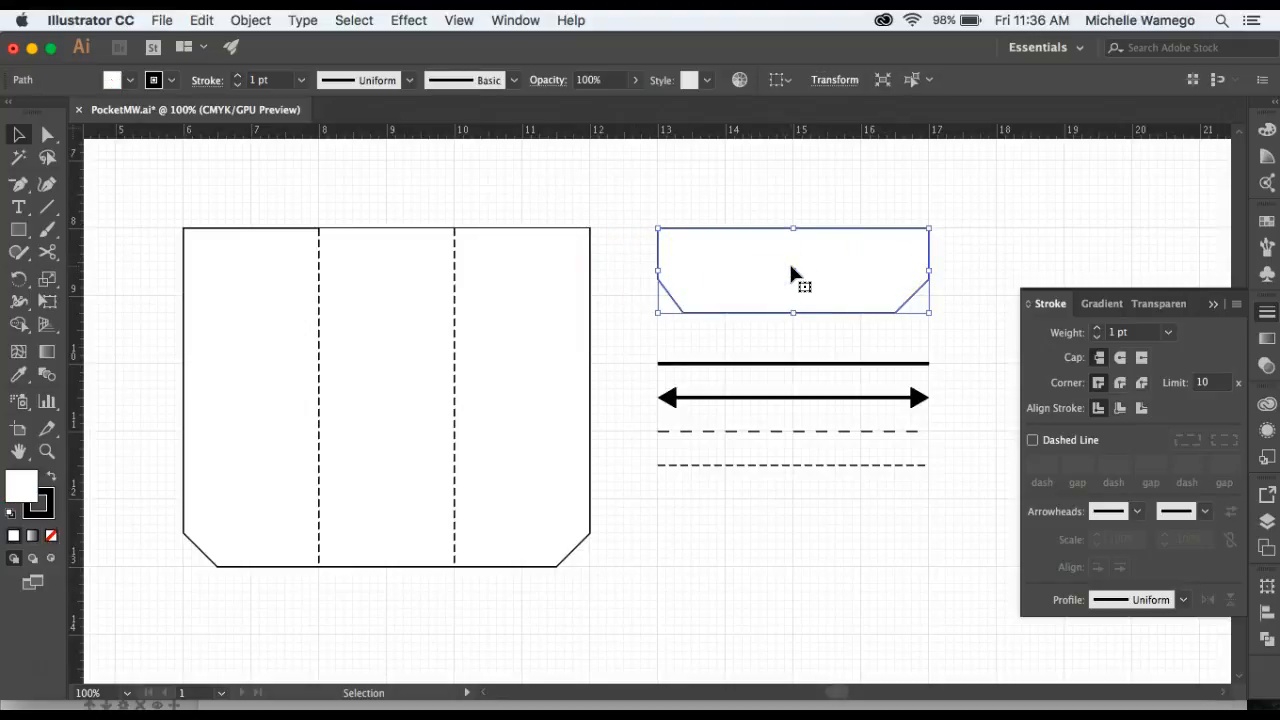
drag(791, 270, 861, 265)
click(920, 513)
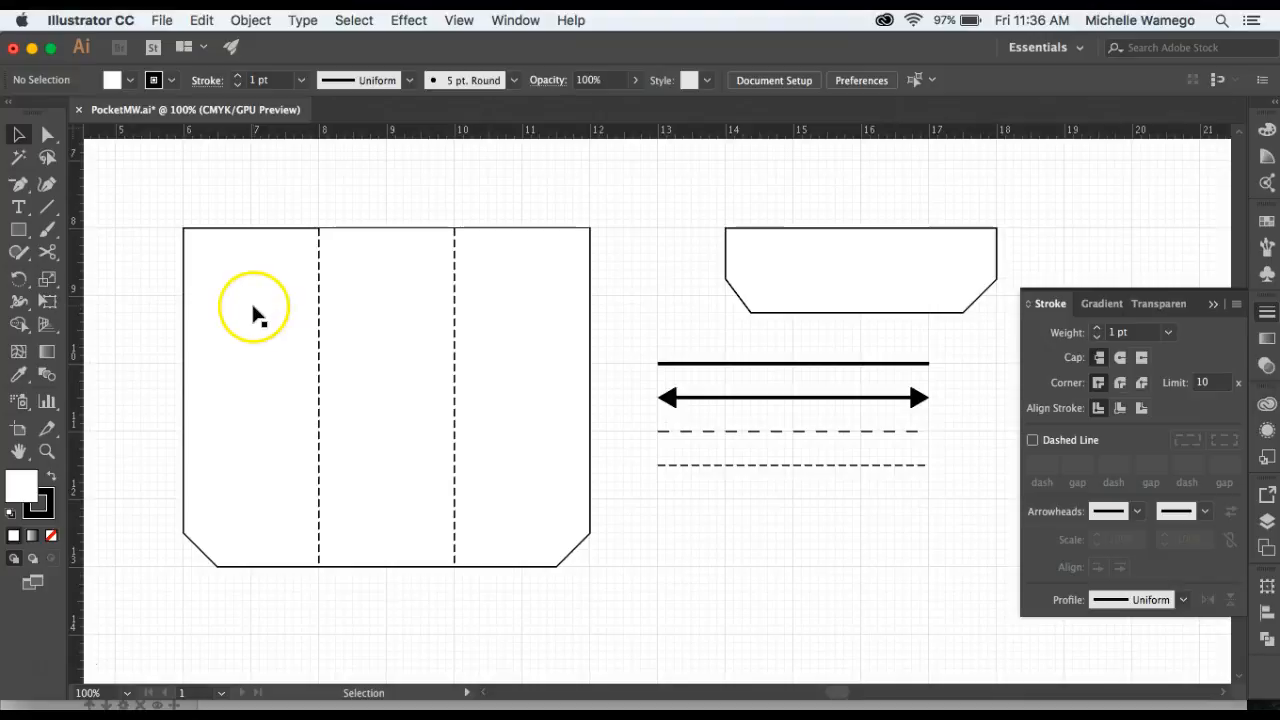
Offset the flap's path outward by 0.5 in using Offset Path.
click(818, 276)
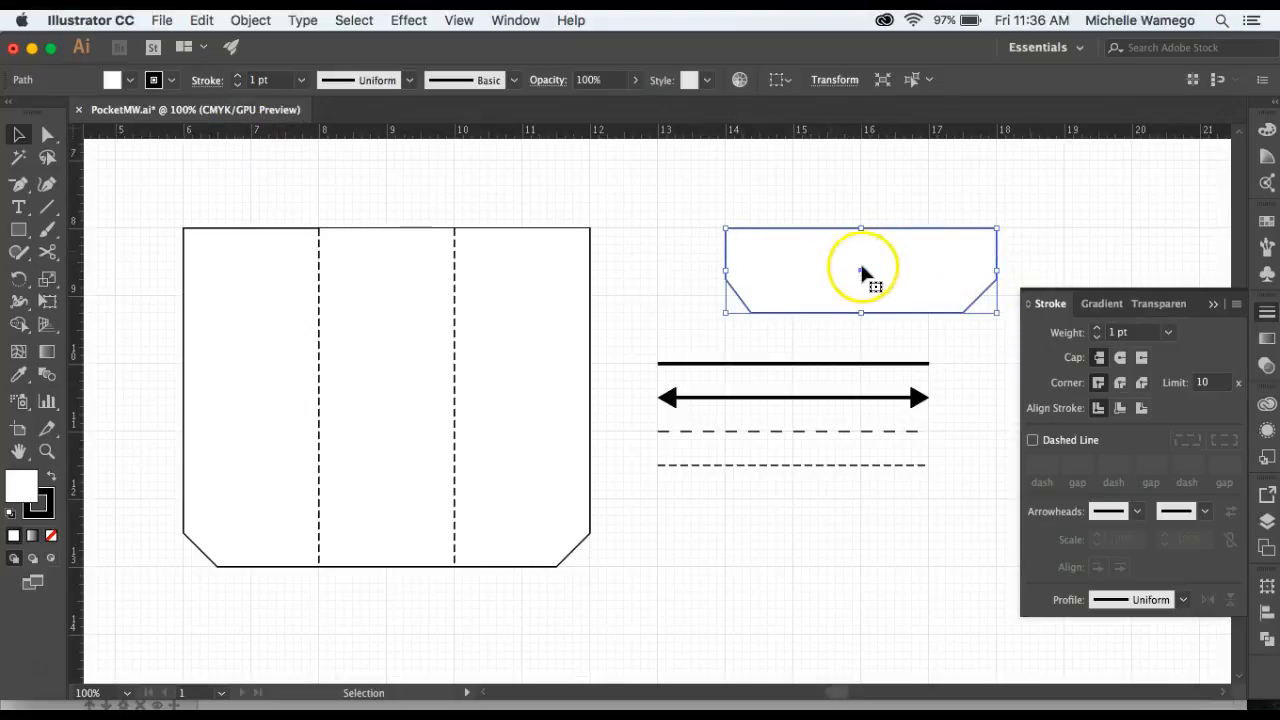
click(249, 22)
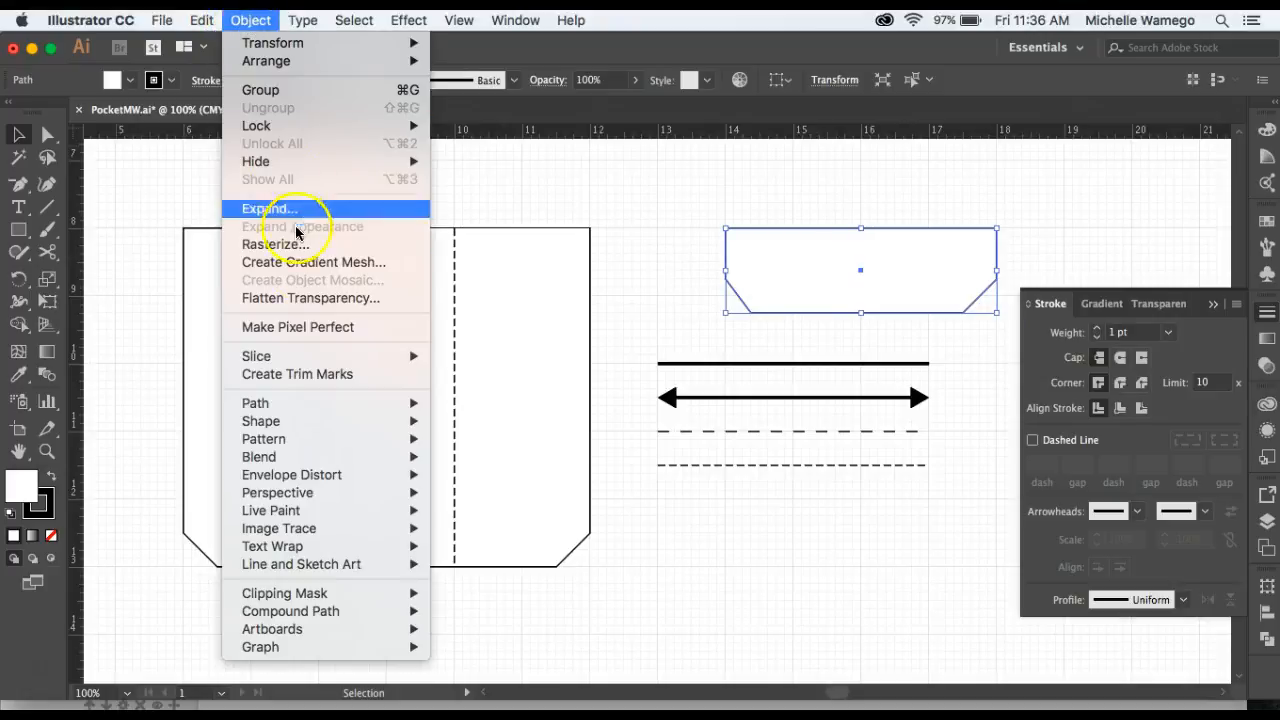
mouse_move(328, 406)
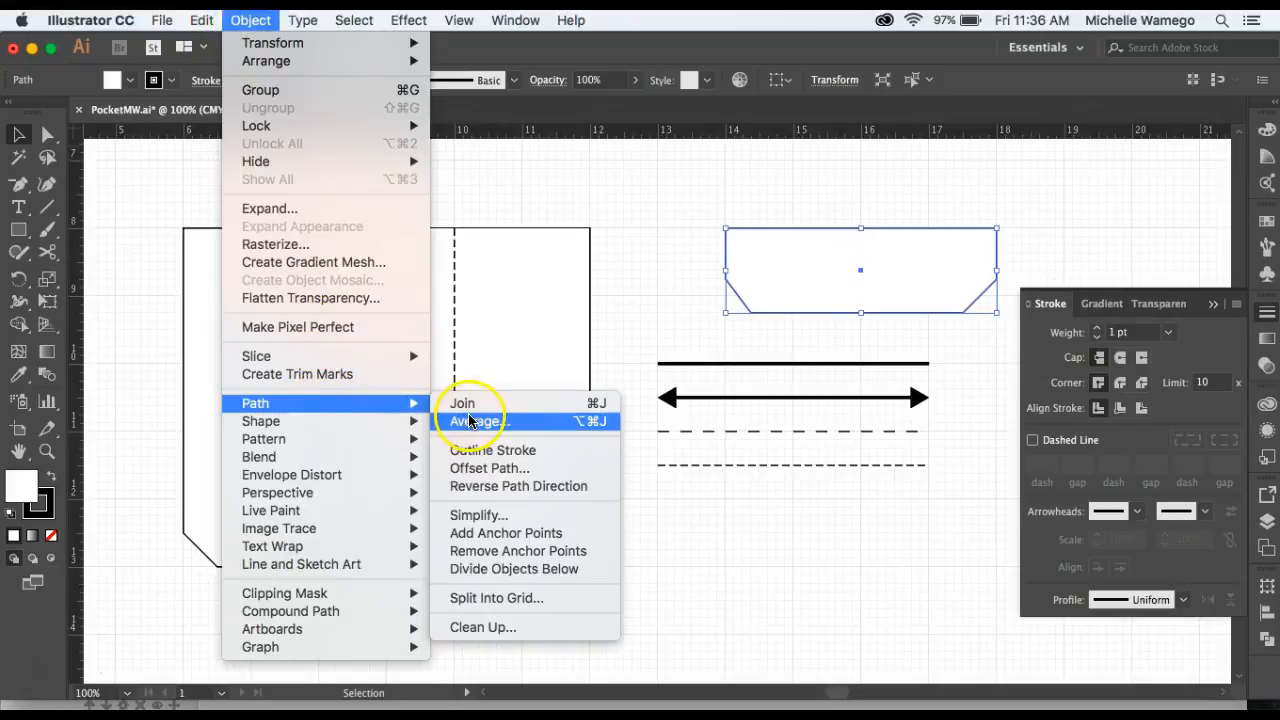
click(485, 469)
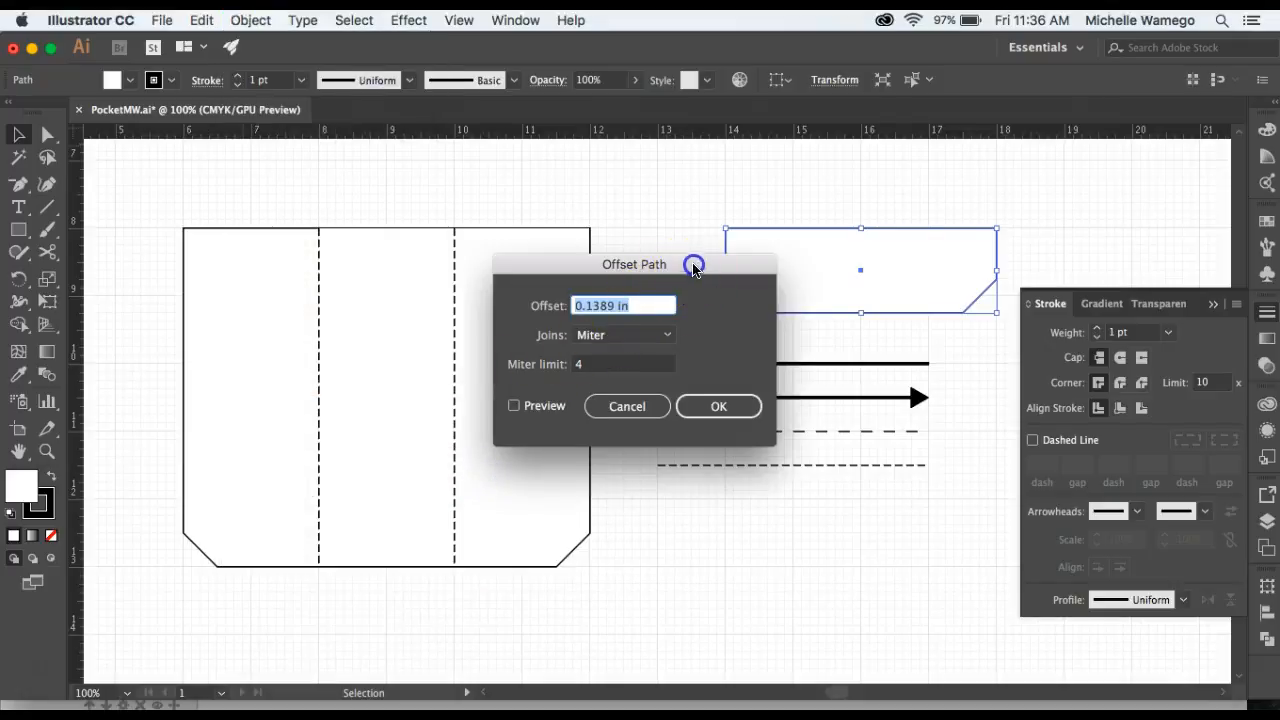
drag(689, 262, 626, 170)
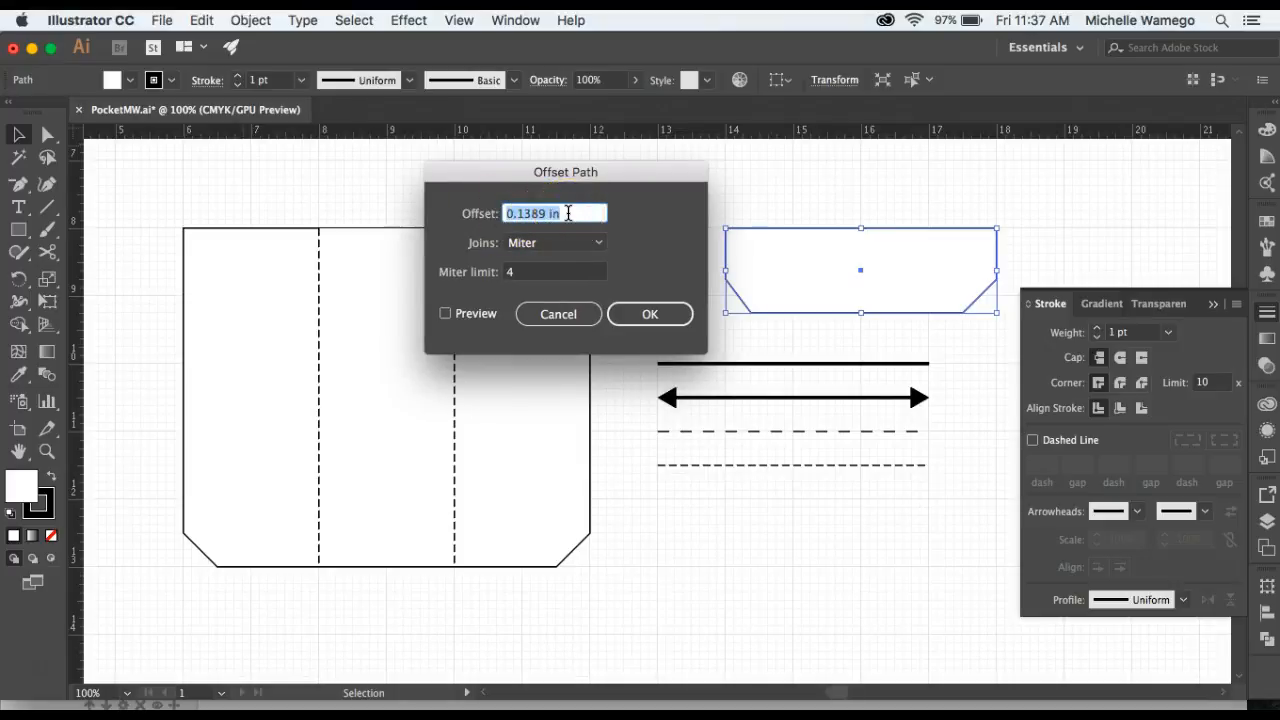
key(BackSpace)
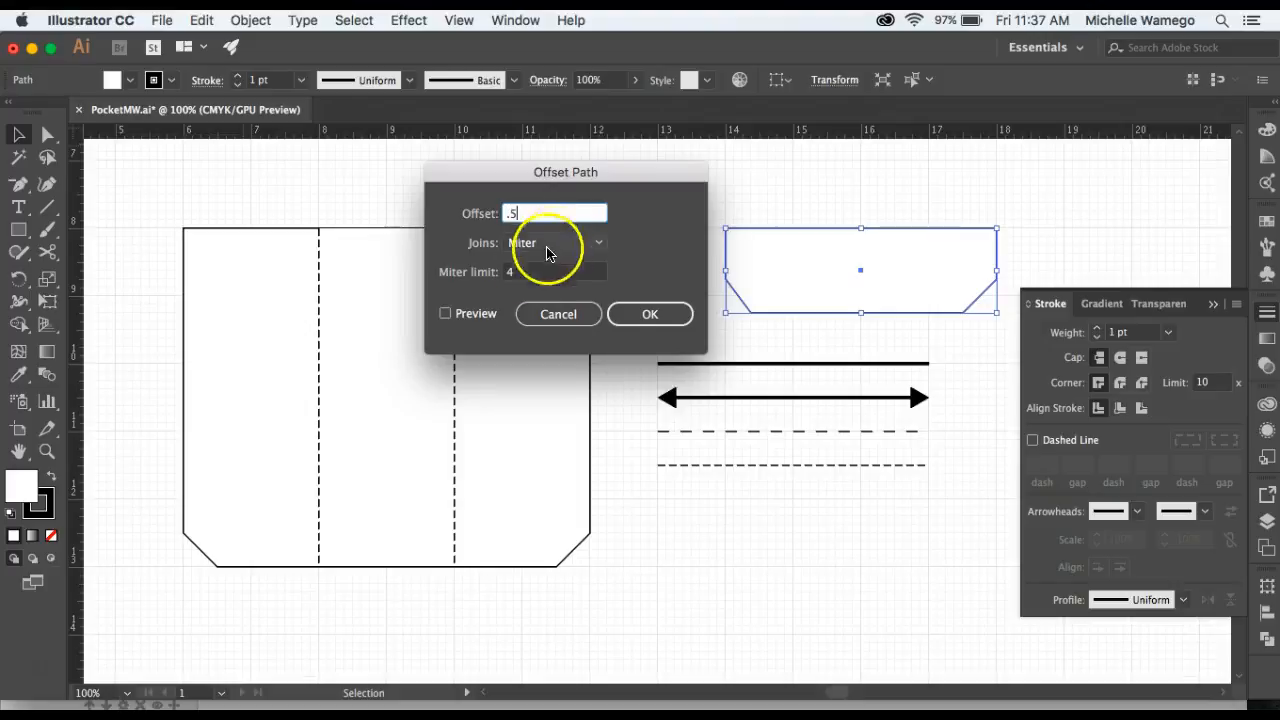
click(643, 314)
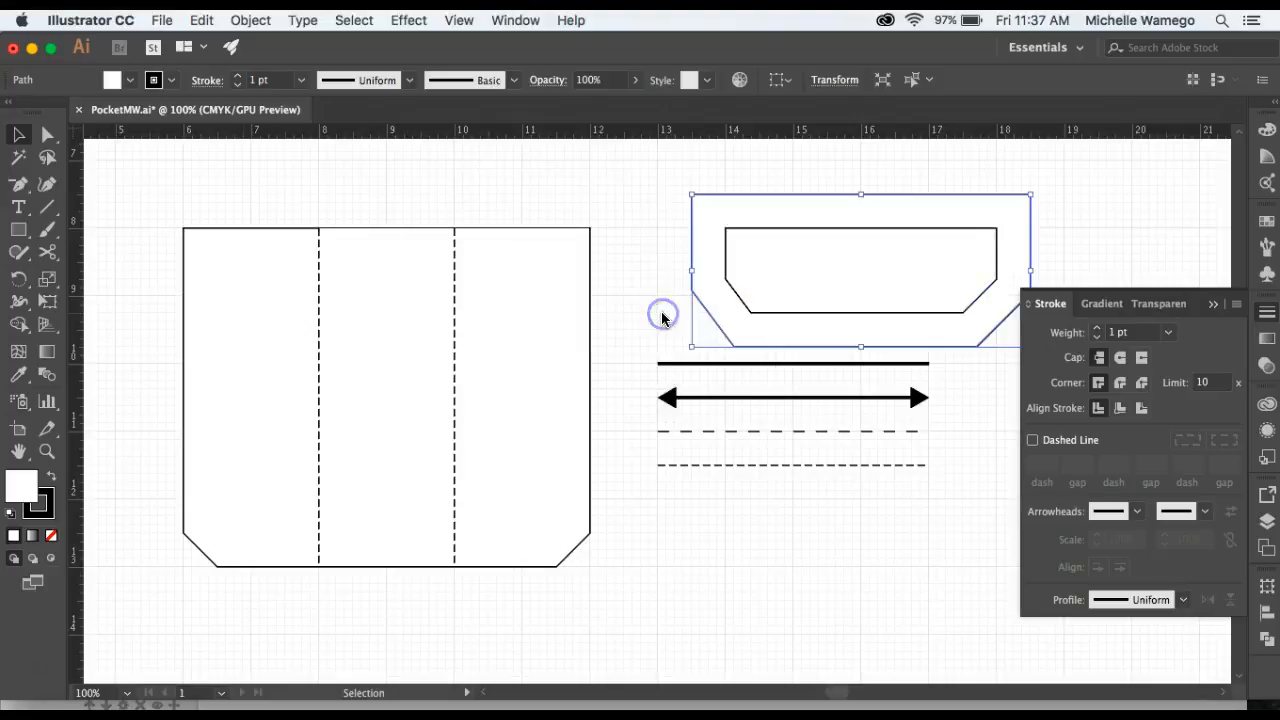
click(666, 200)
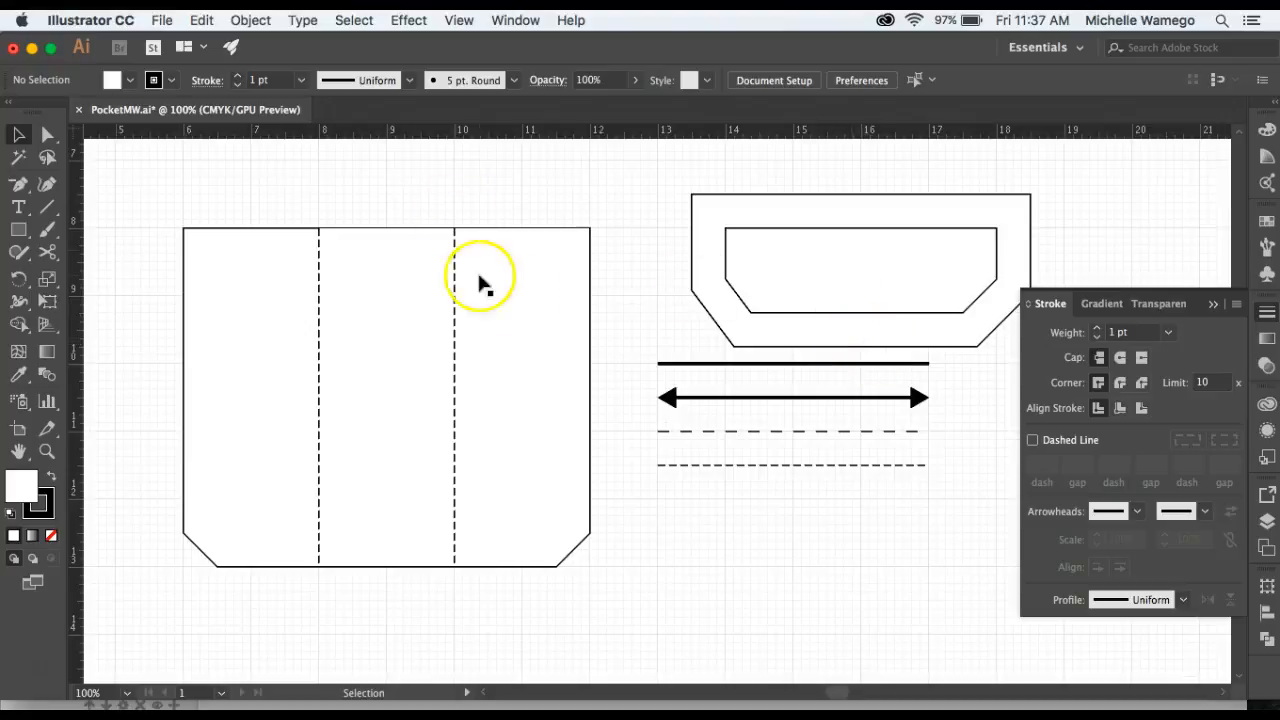
Offset the pocket's path outward by 0.5 in using Offset Path.
click(527, 316)
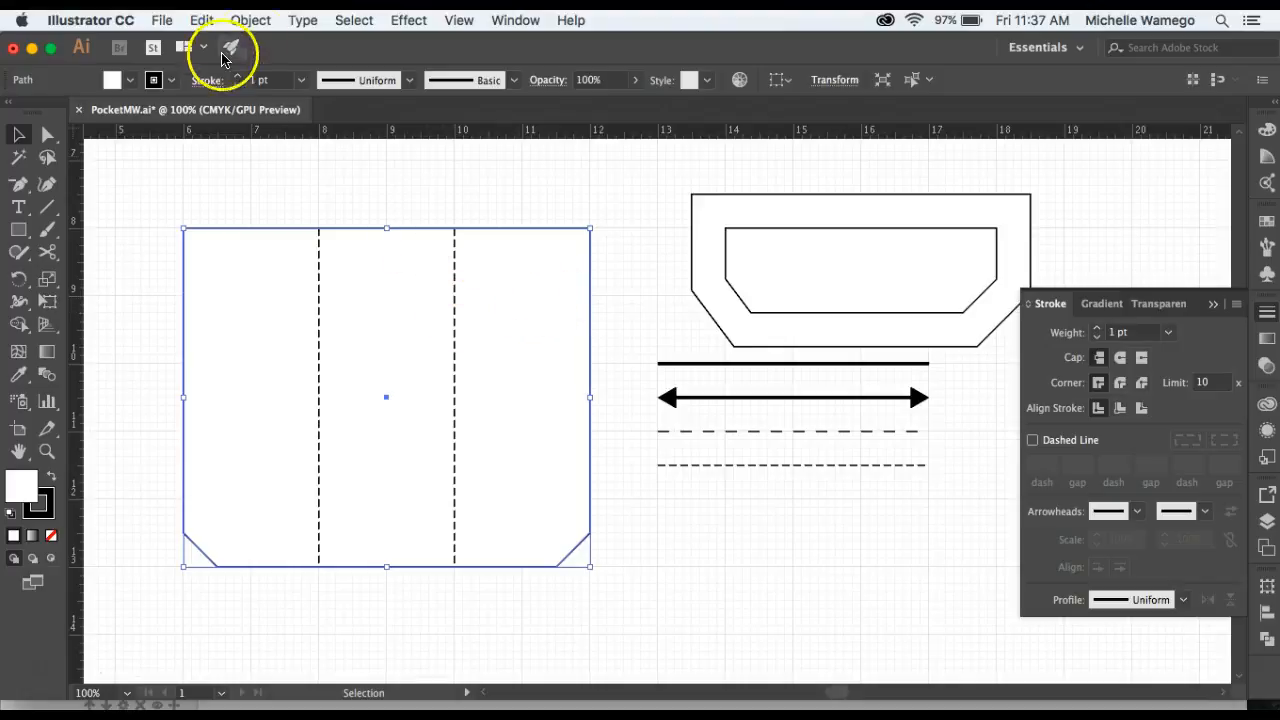
click(249, 20)
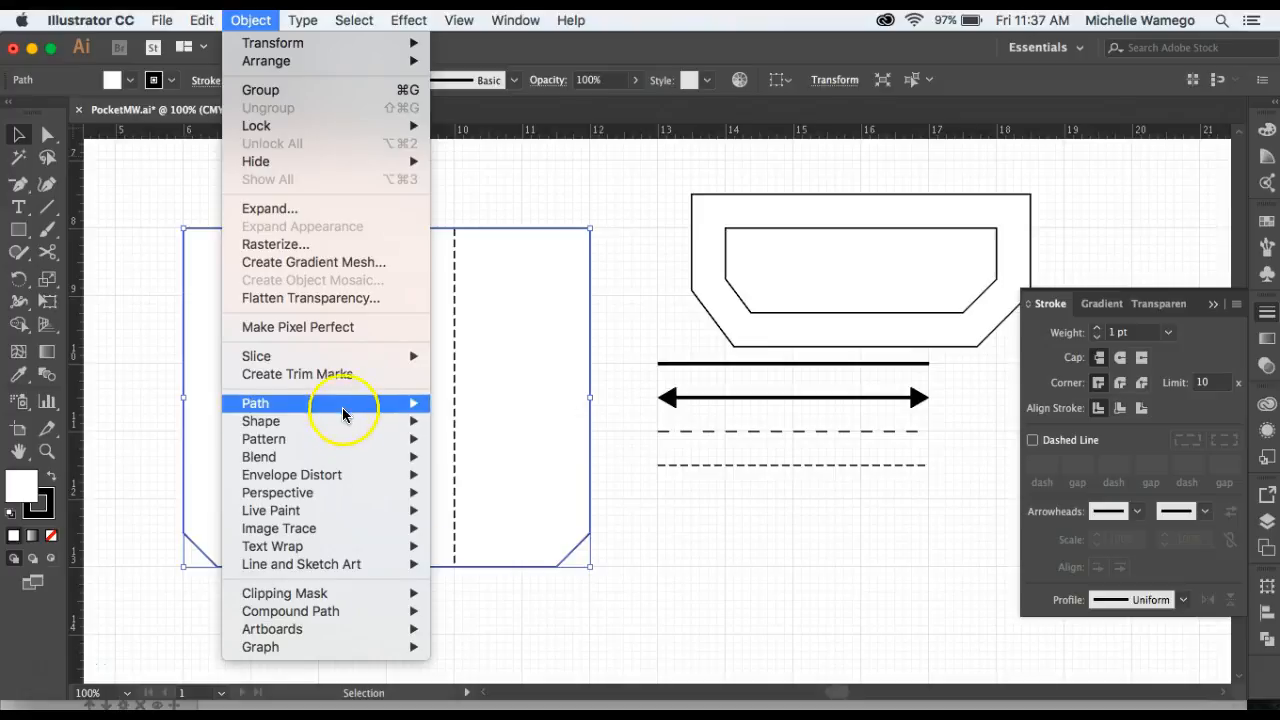
mouse_move(345, 404)
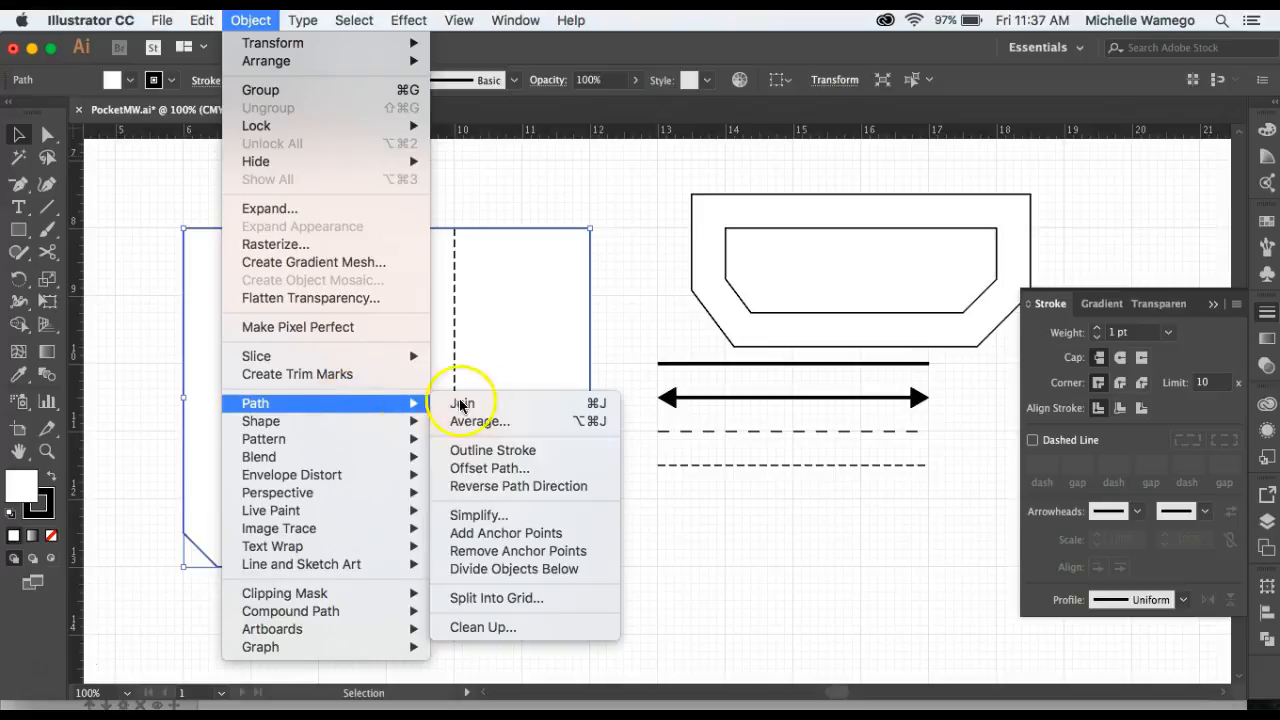
click(490, 470)
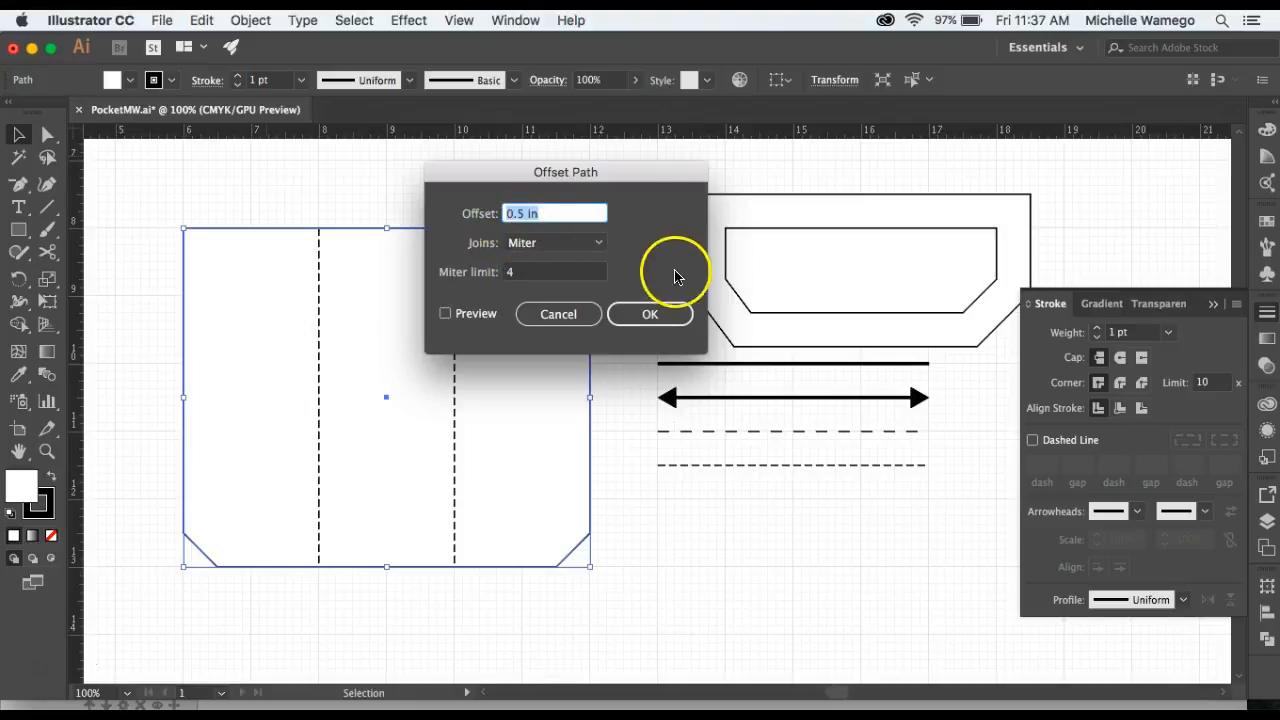
click(658, 316)
click(654, 178)
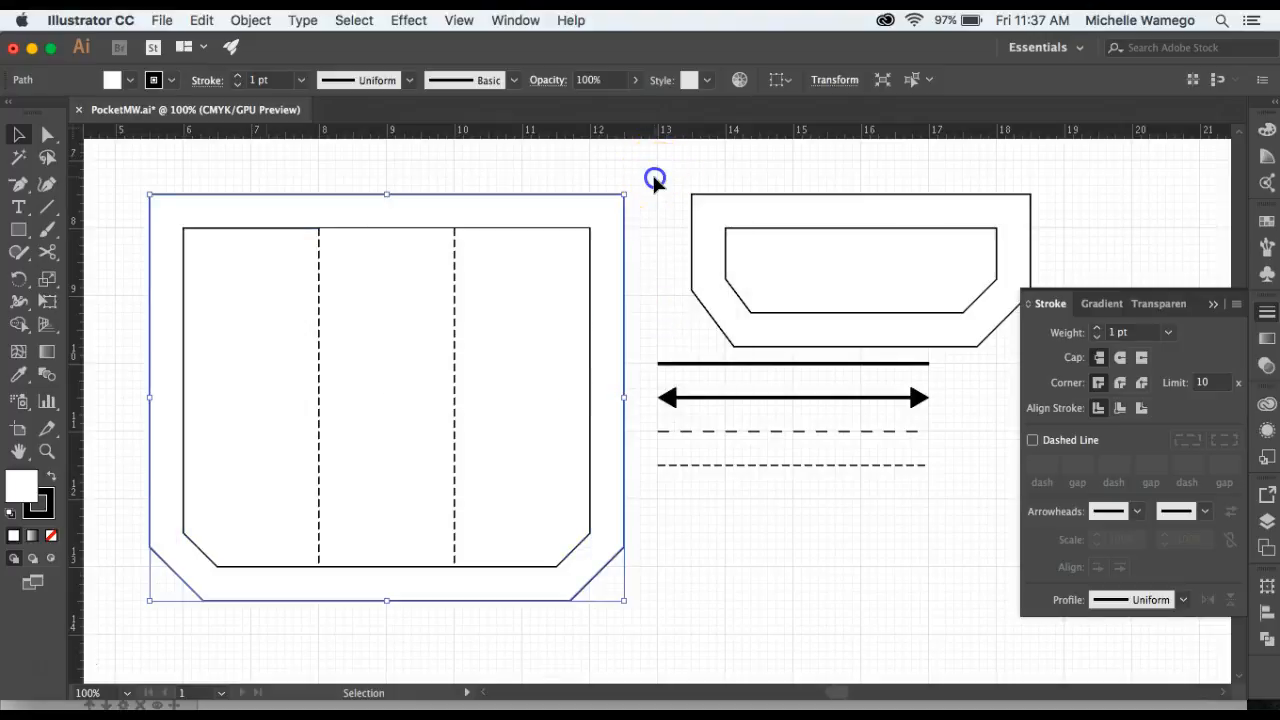
Select the outer offset outlines of the pocket and flap and apply the solid line's 3 pt stroke to them with the Eyedropper.
click(624, 330)
click(589, 331)
click(726, 243)
click(734, 291)
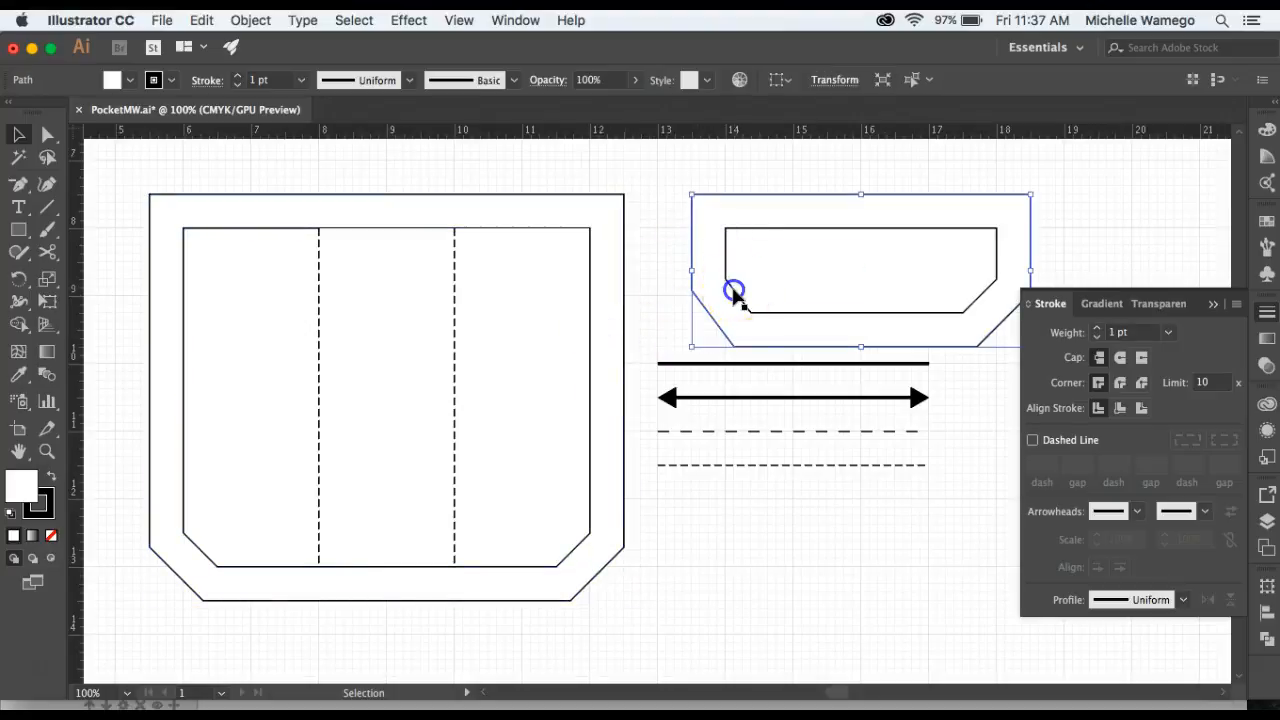
click(675, 168)
click(625, 246)
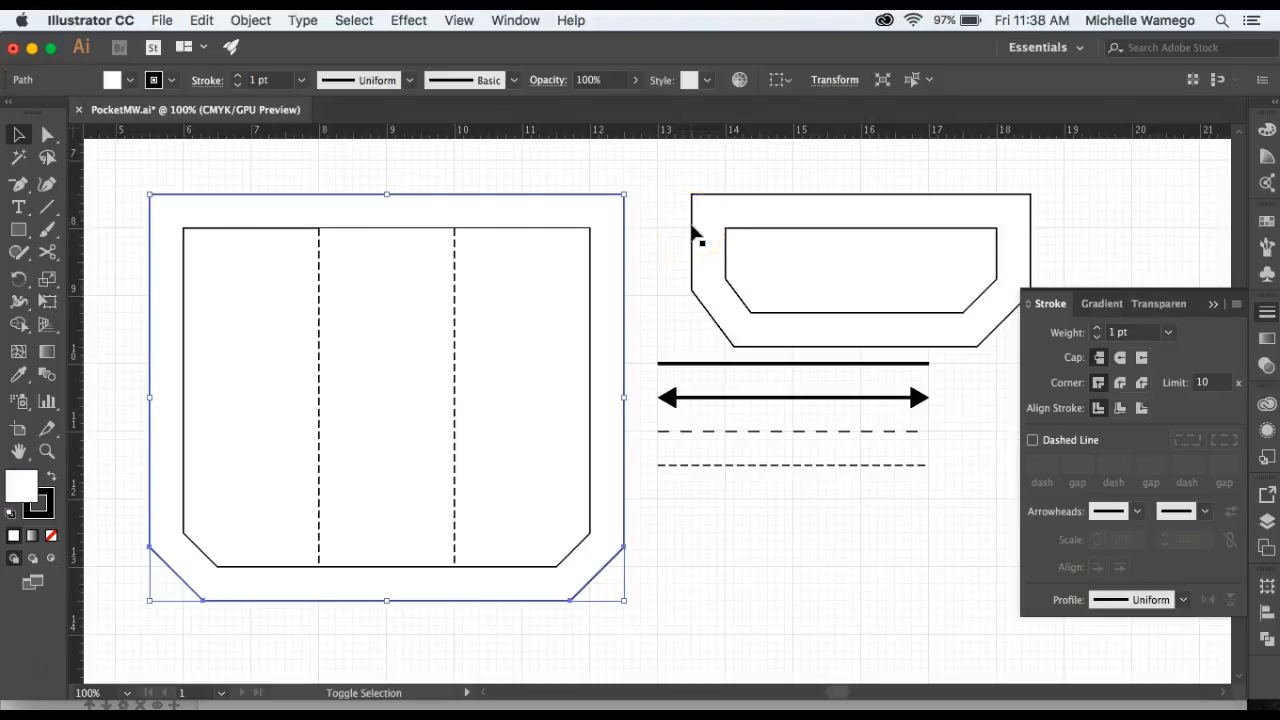
shift+click(697, 236)
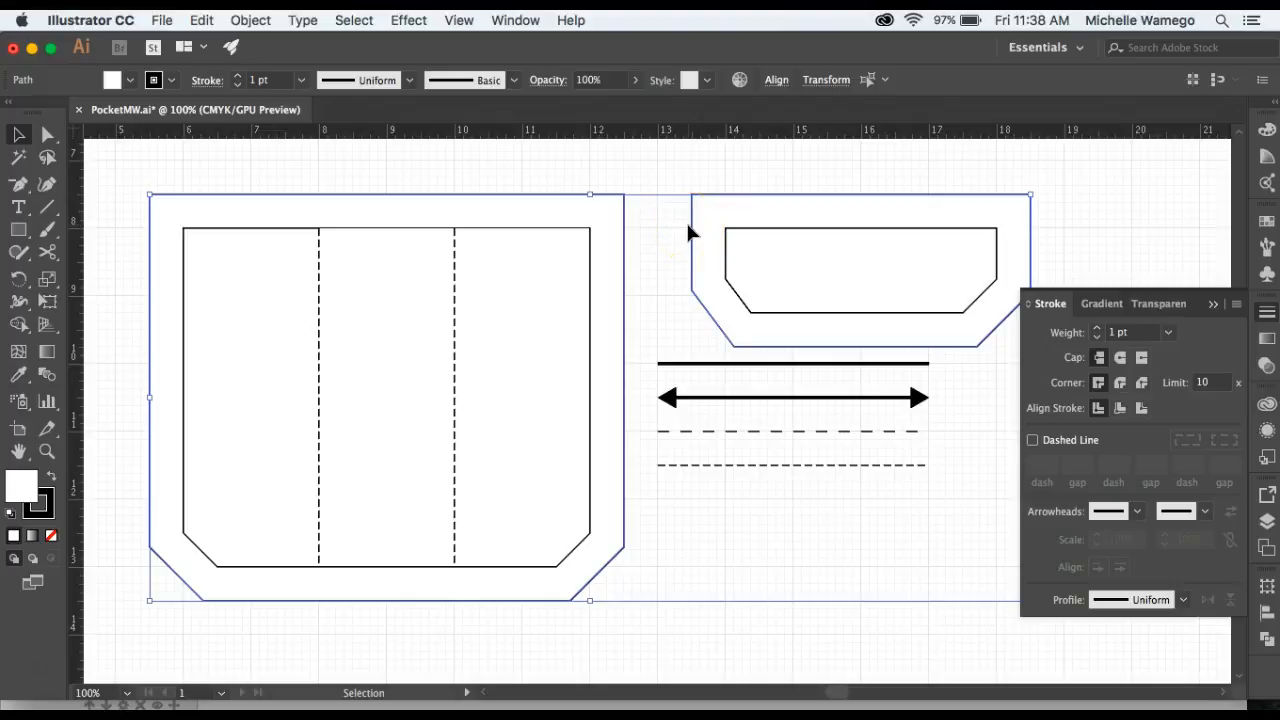
click(658, 260)
key(i)
click(700, 363)
click(700, 363)
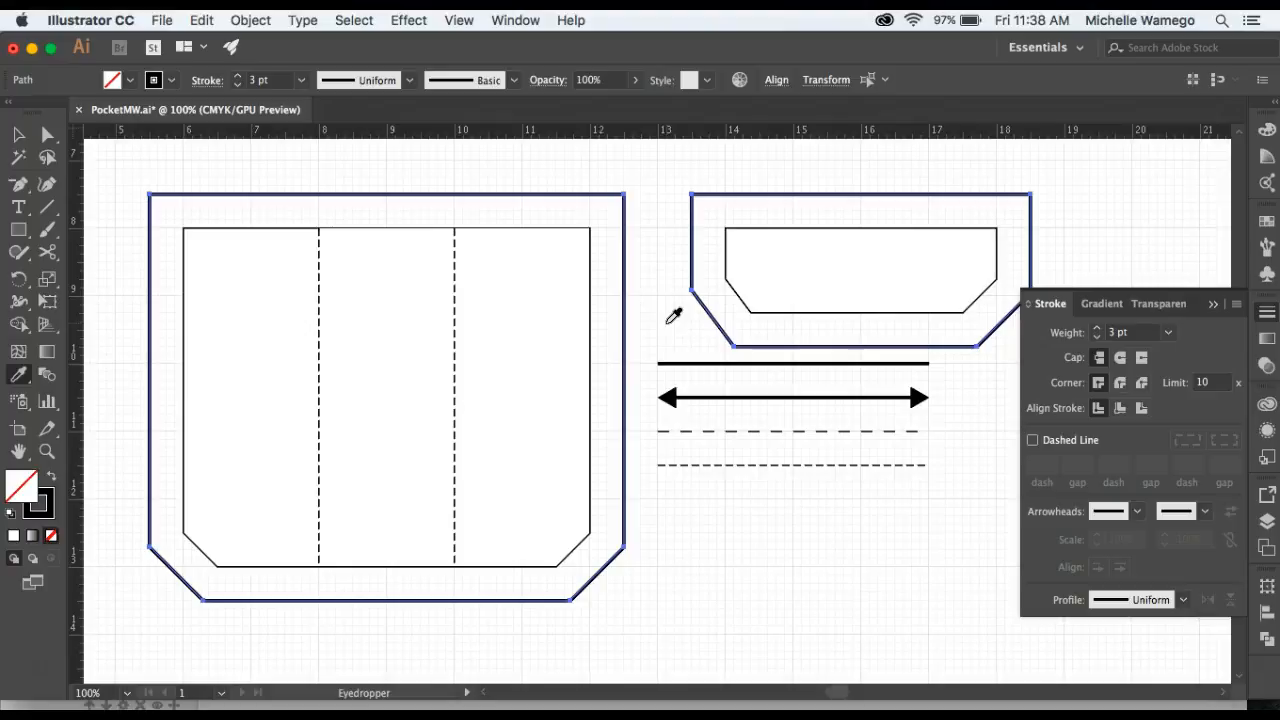
Apply the dashed line's 1 pt dashed stroke to the inner pocket and flap outlines with the Eyedropper.
key(super)
super+click(668, 330)
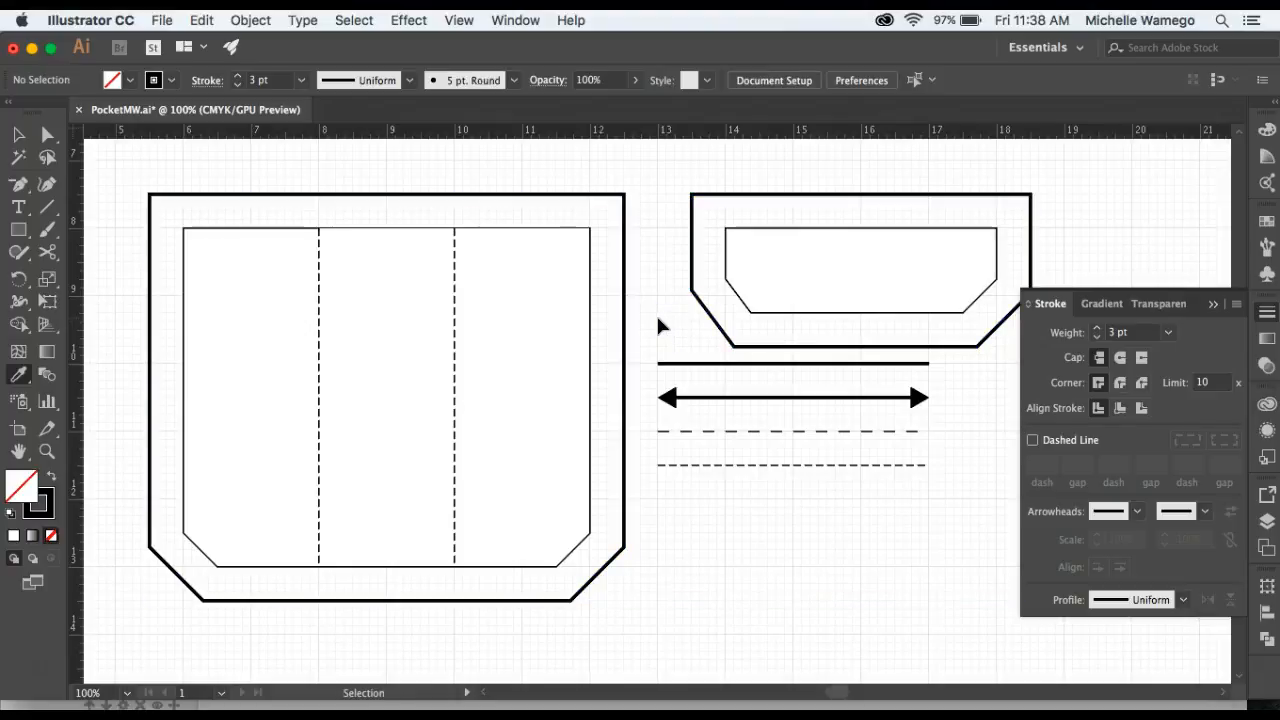
super+click(589, 323)
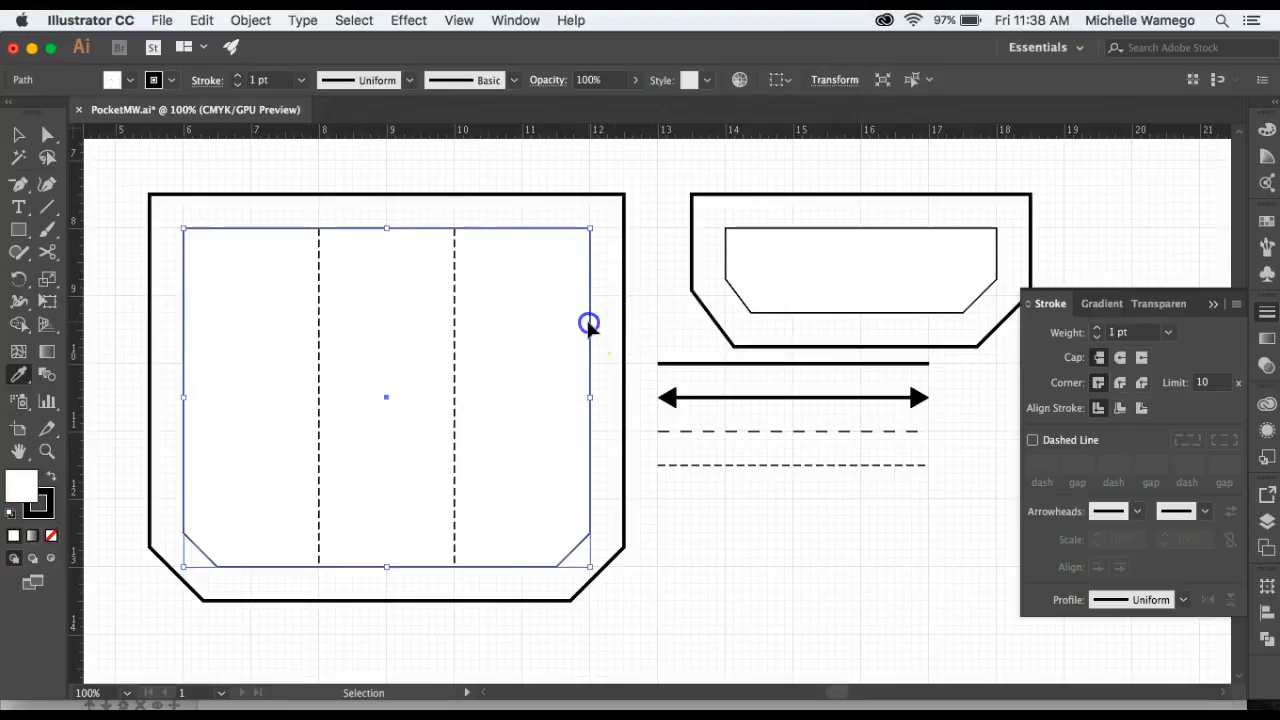
super+click(728, 255)
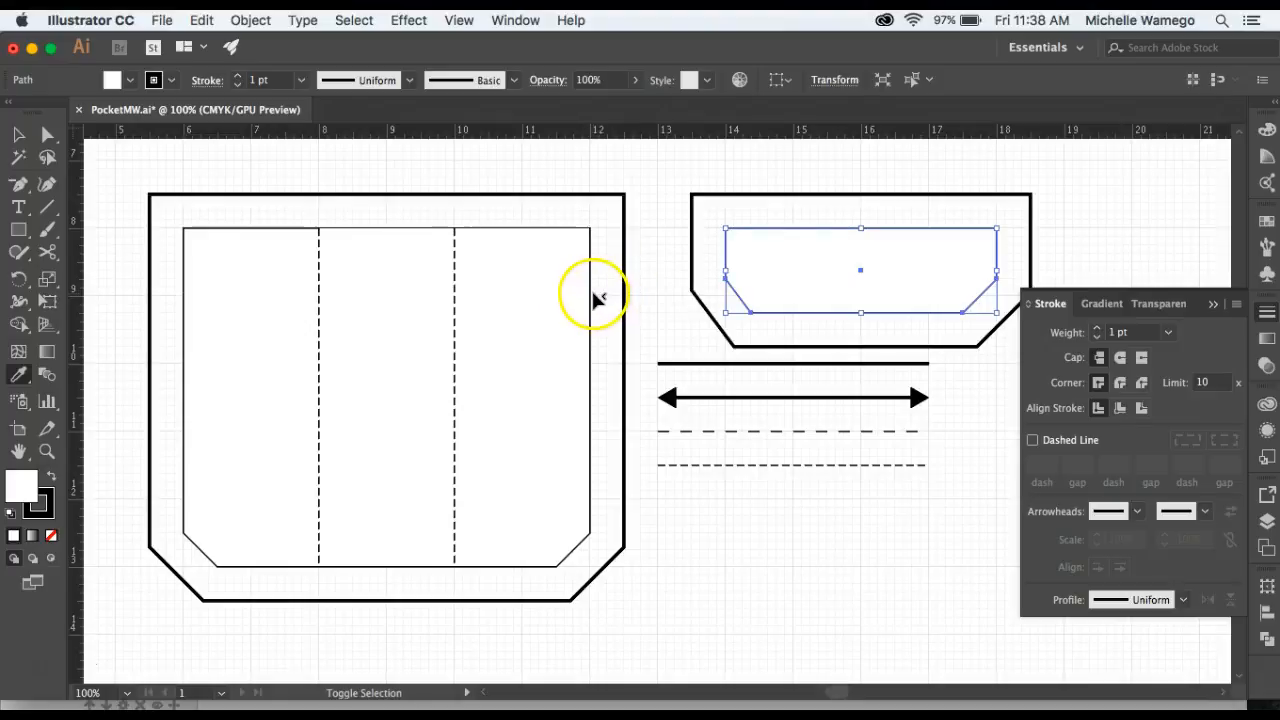
shift+click(591, 295)
key(i)
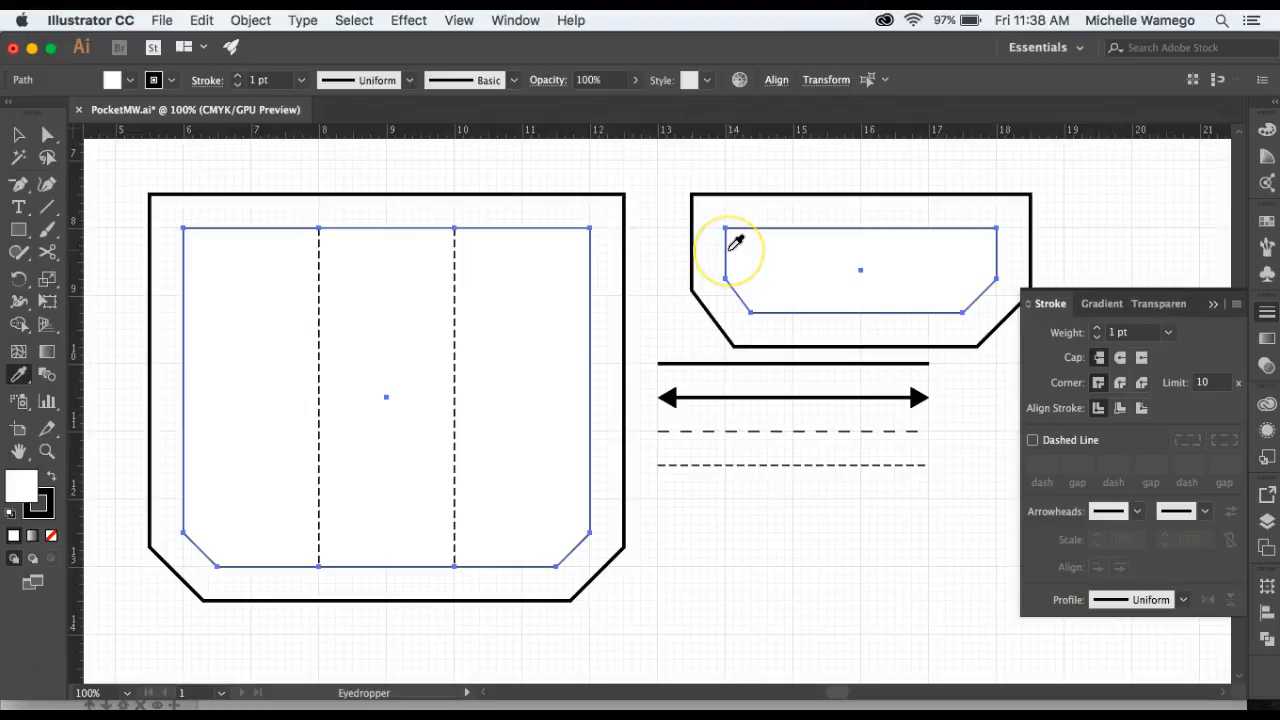
click(778, 432)
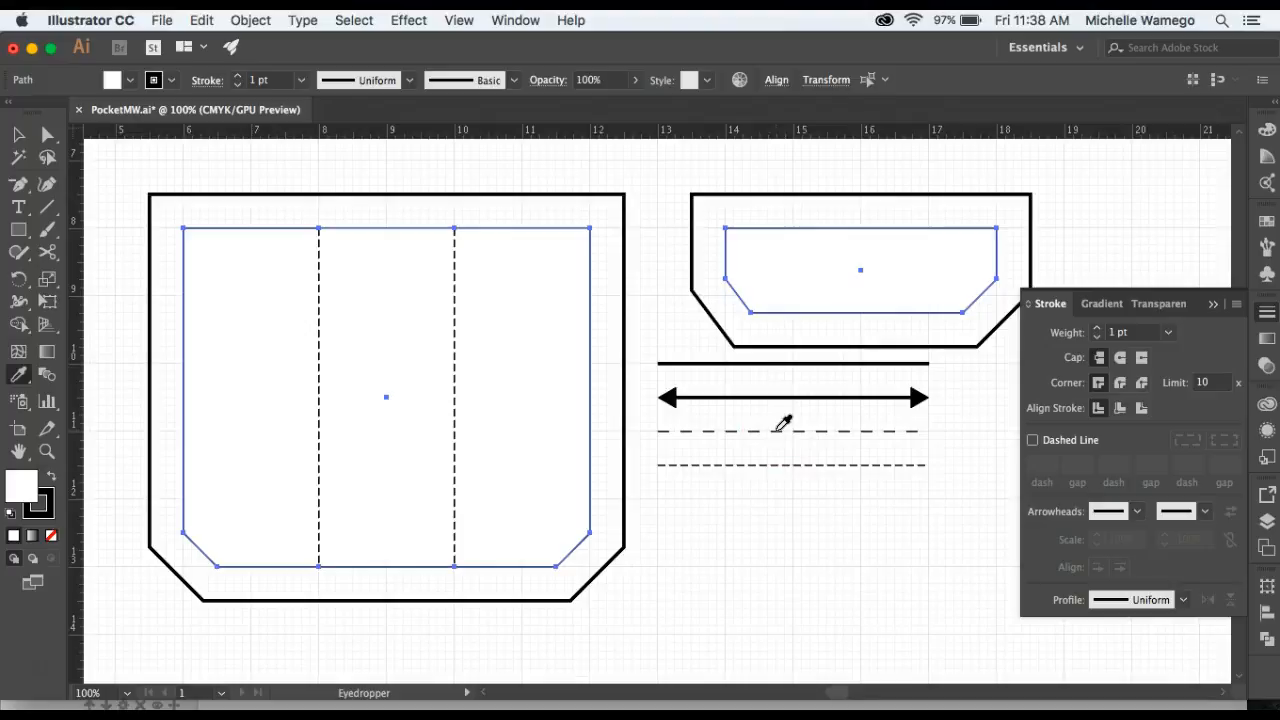
click(777, 431)
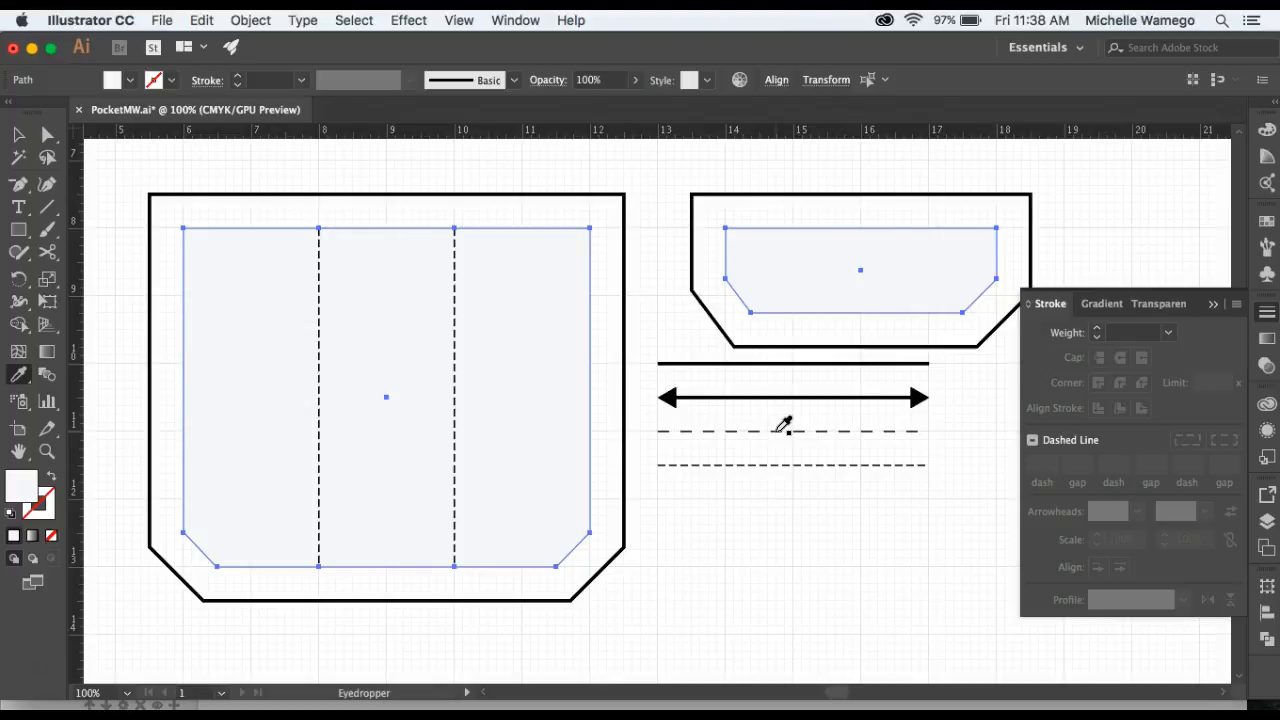
click(777, 431)
click(705, 422)
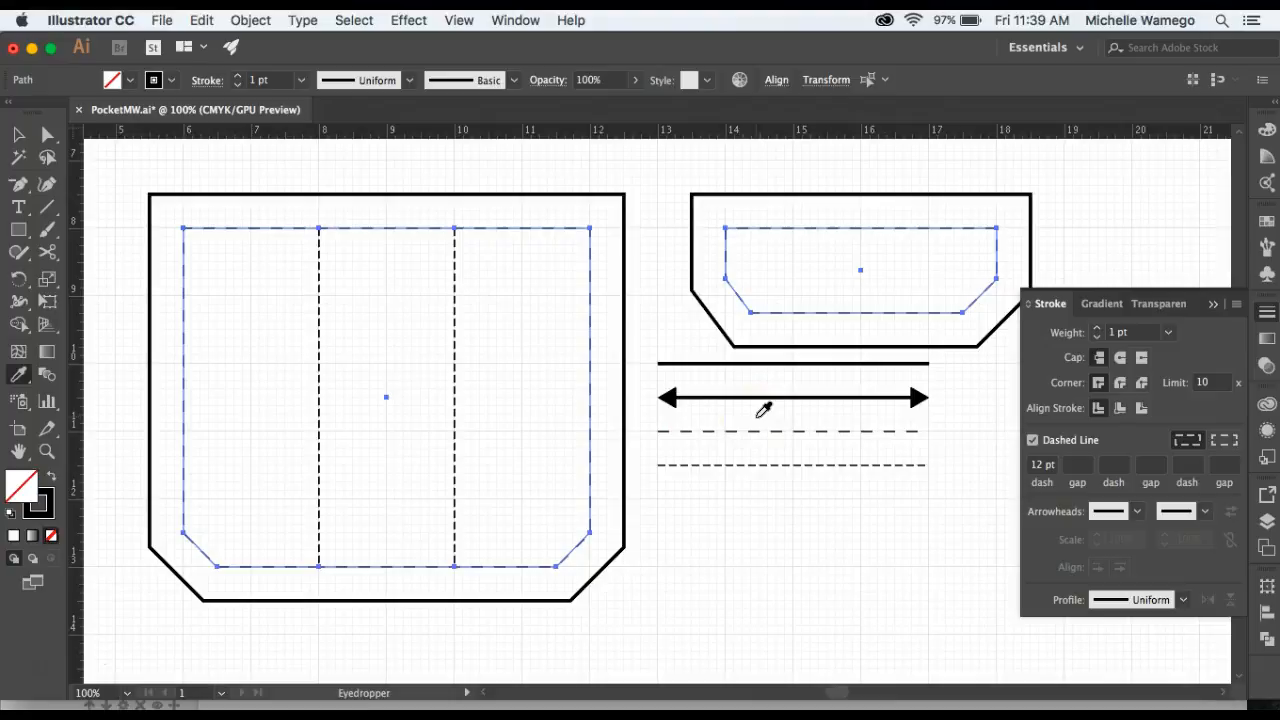
Set the fill of the inner pocket and flap outlines to white.
key(v)
click(113, 80)
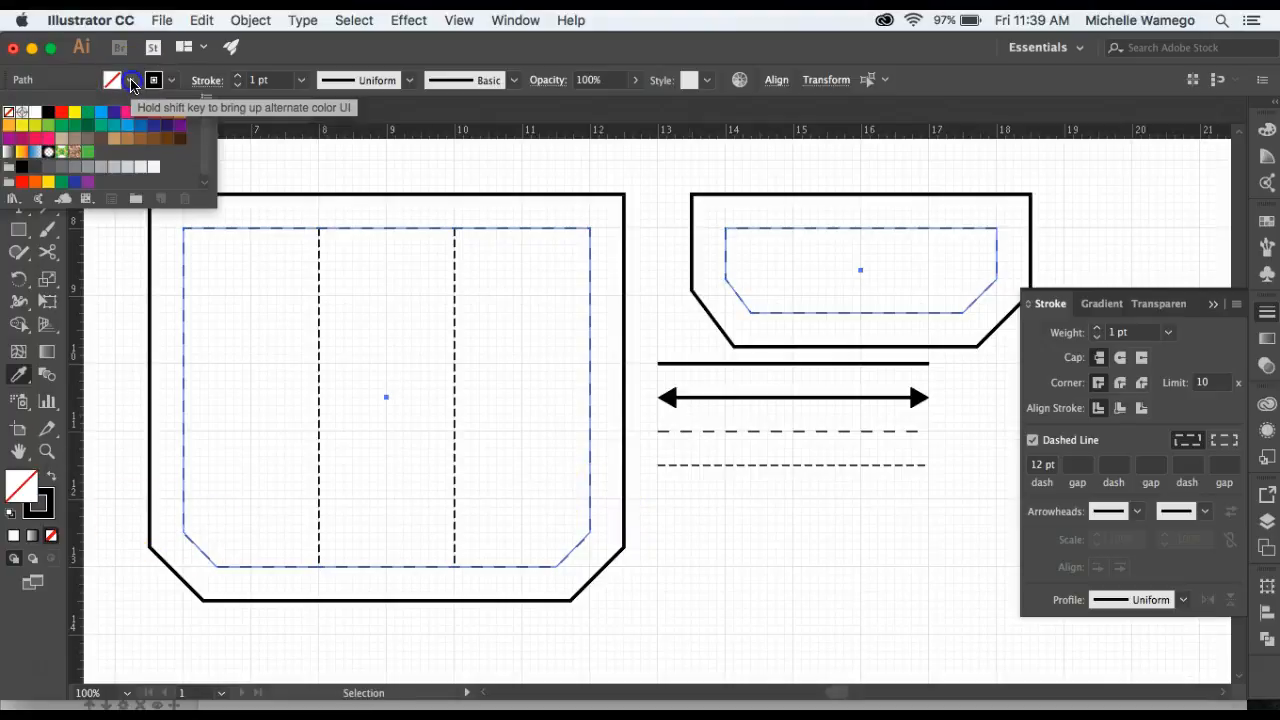
click(35, 115)
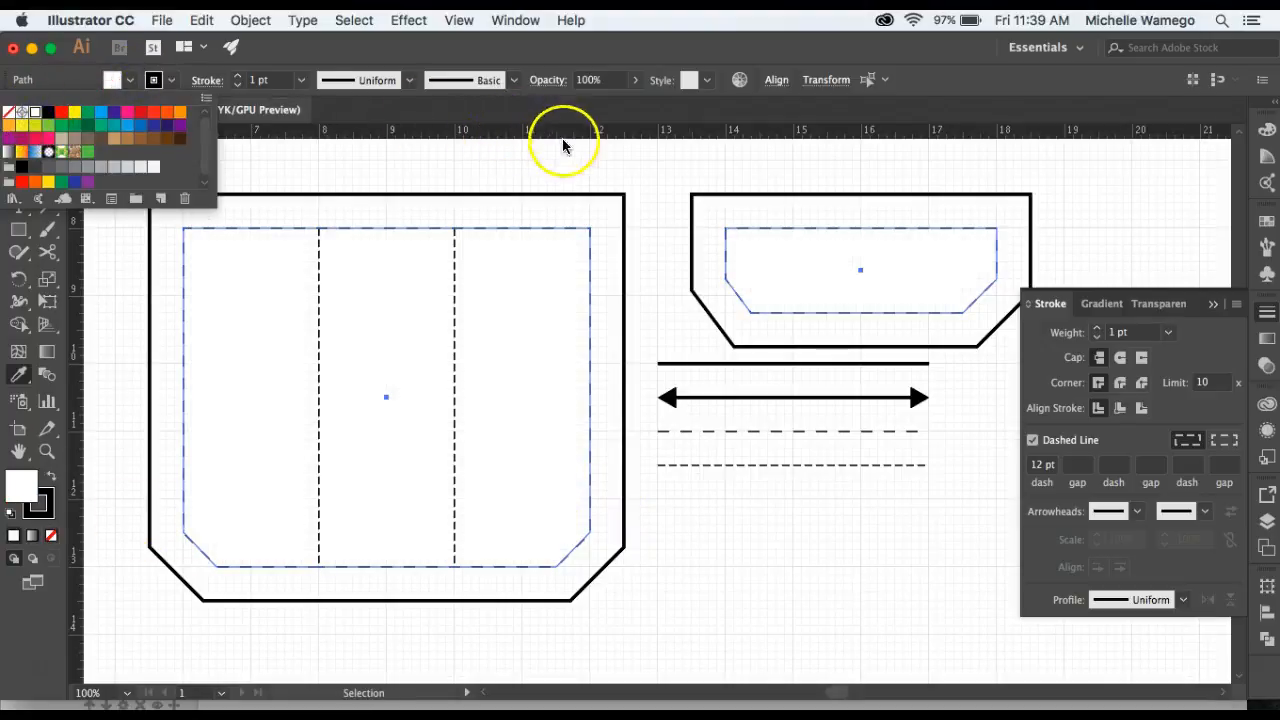
click(656, 180)
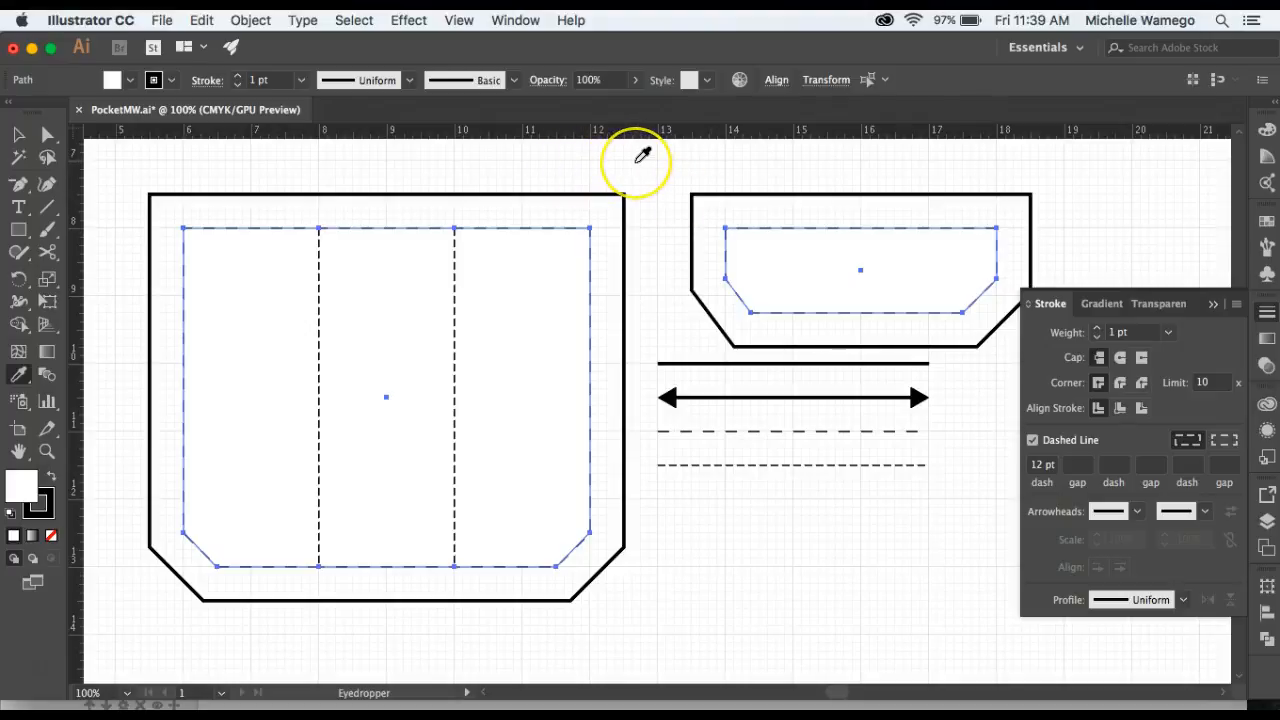
key(v)
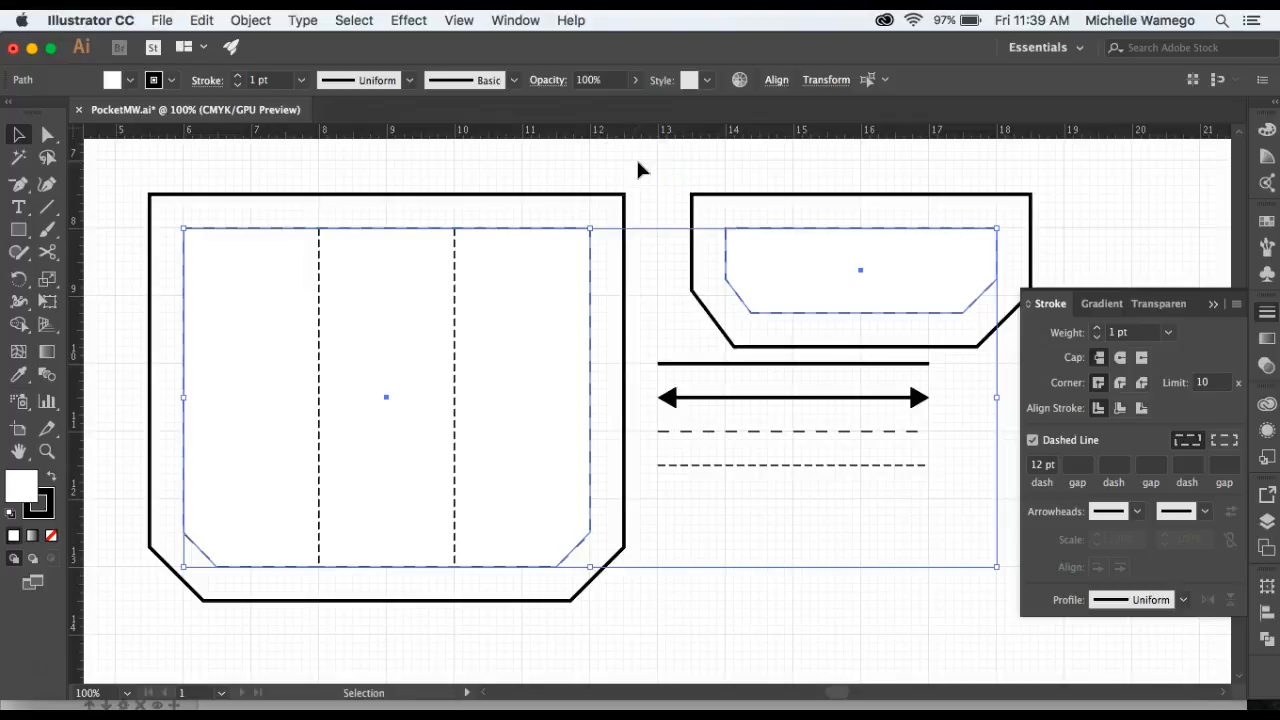
click(639, 168)
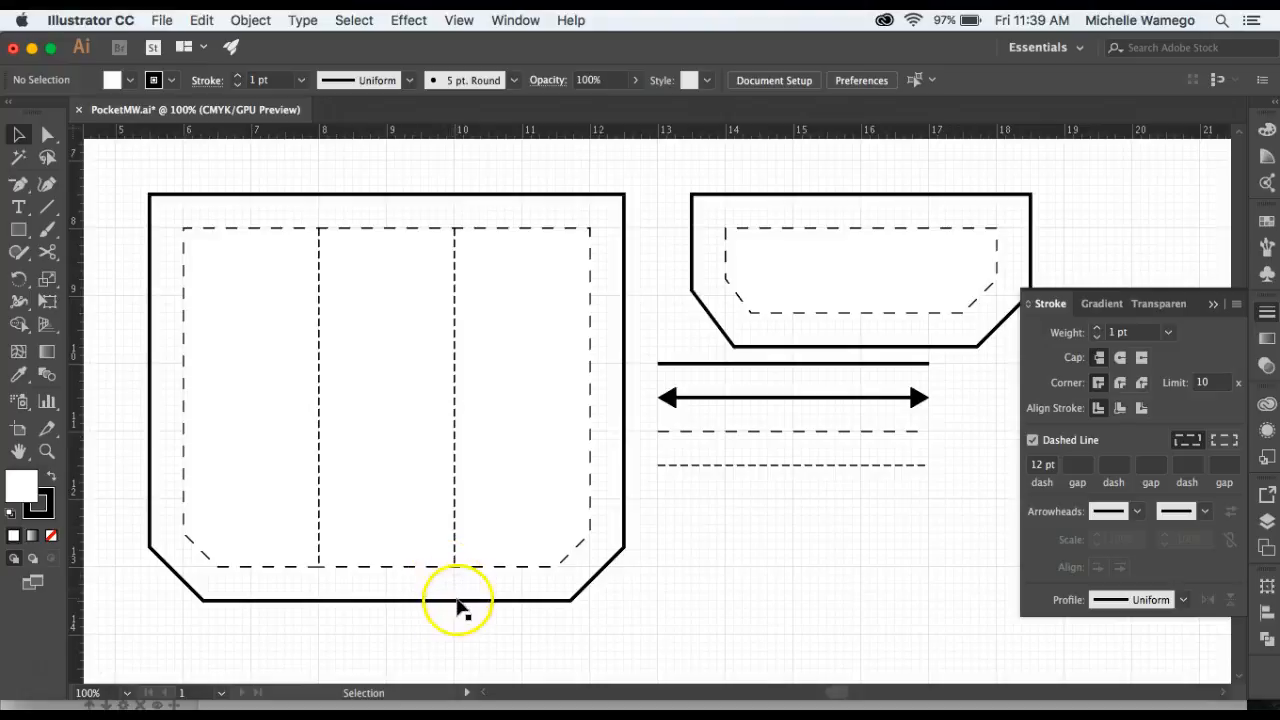
Extend the left fold line's end points up and down to reach the pocket's outer outline.
click(47, 134)
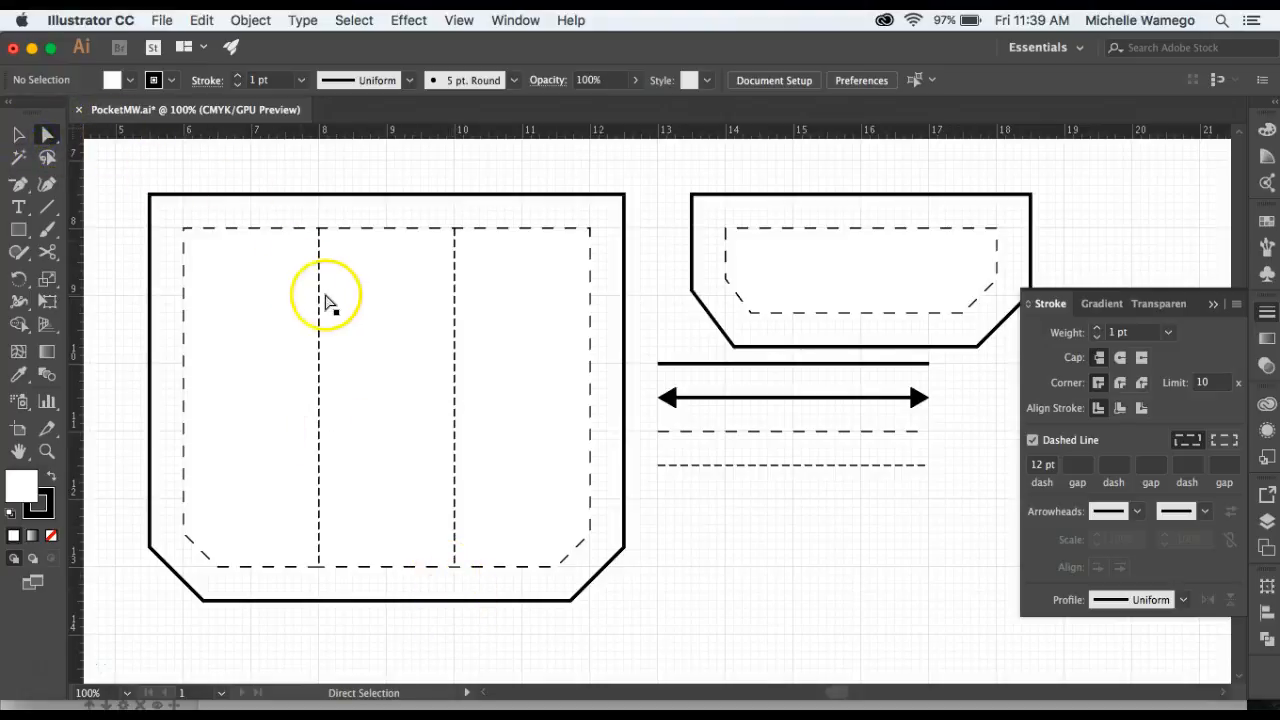
click(320, 296)
click(319, 229)
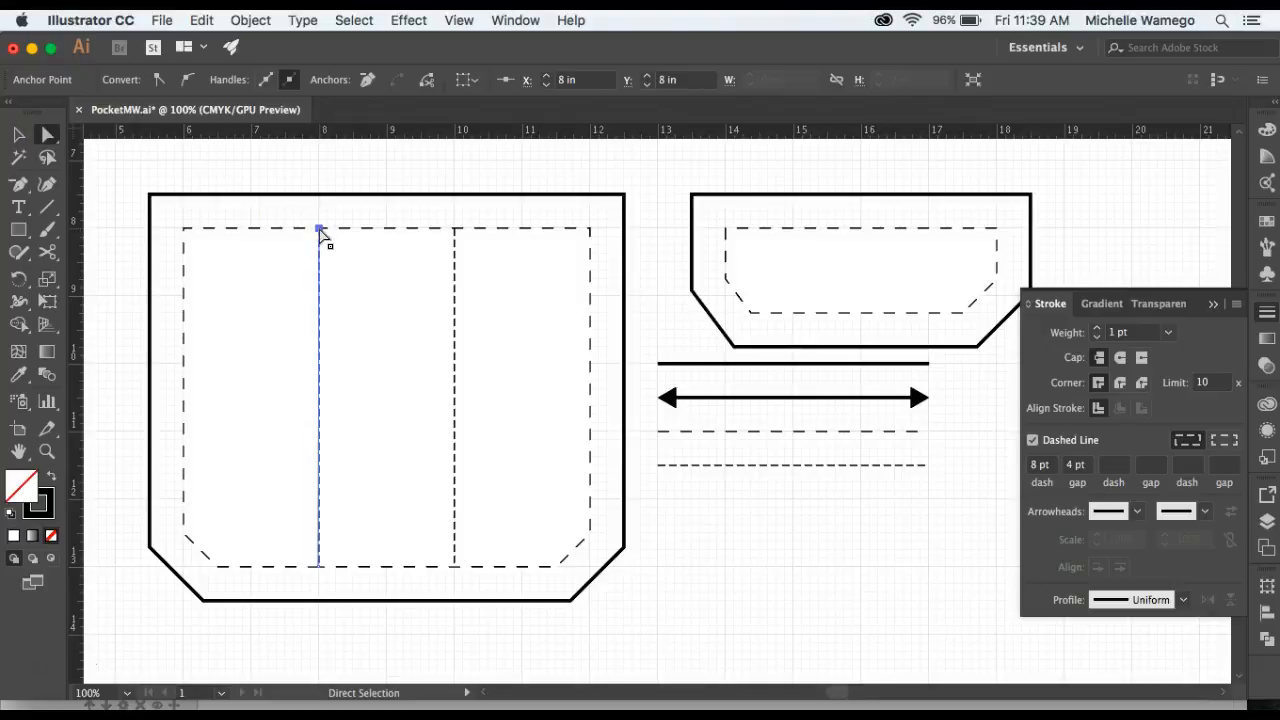
key(shift+Up)
key(shift+Up)
click(318, 566)
key(shift+Down)
key(shift+Down)
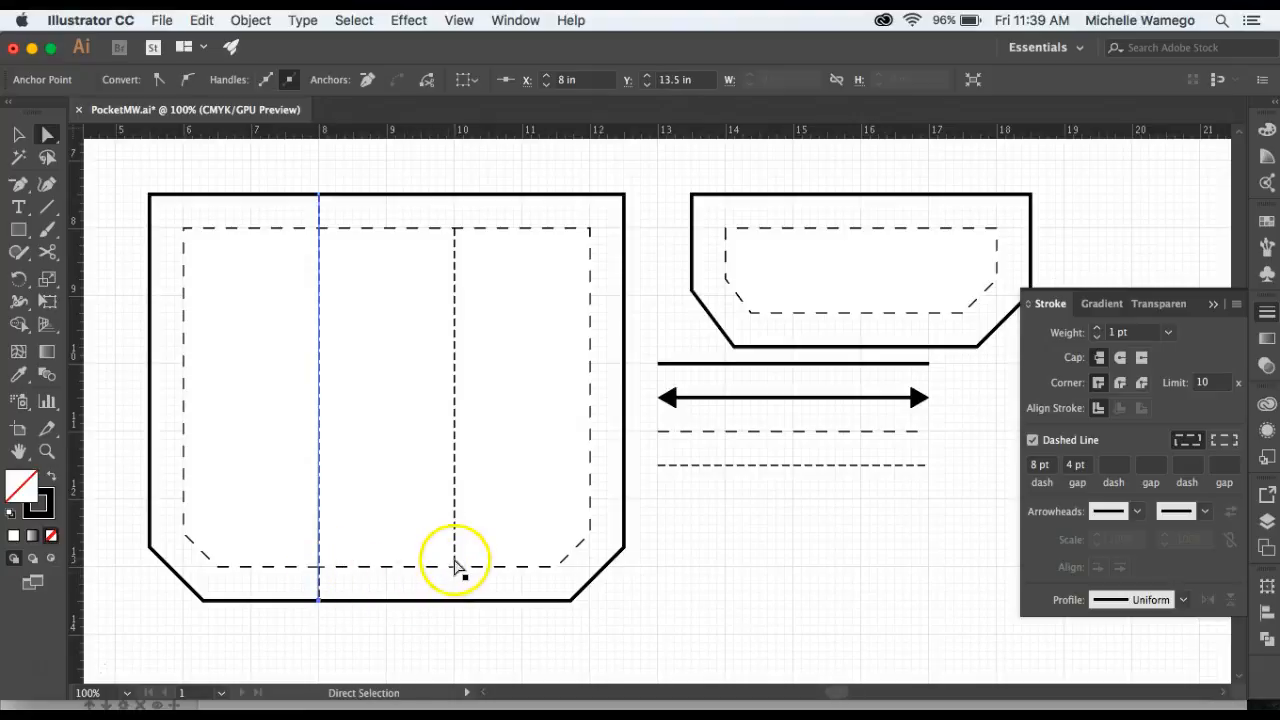
Extend the right fold line's end points to reach the pocket's outer outline at top and bottom.
click(455, 566)
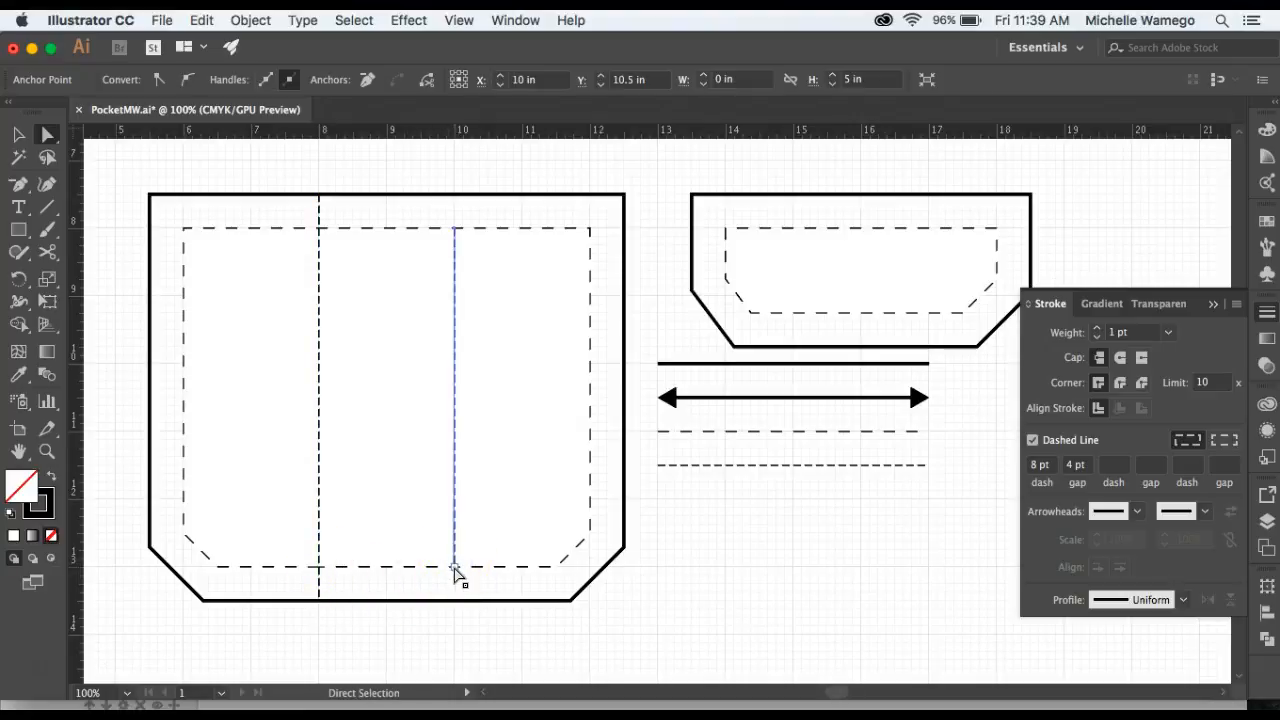
click(455, 567)
click(455, 229)
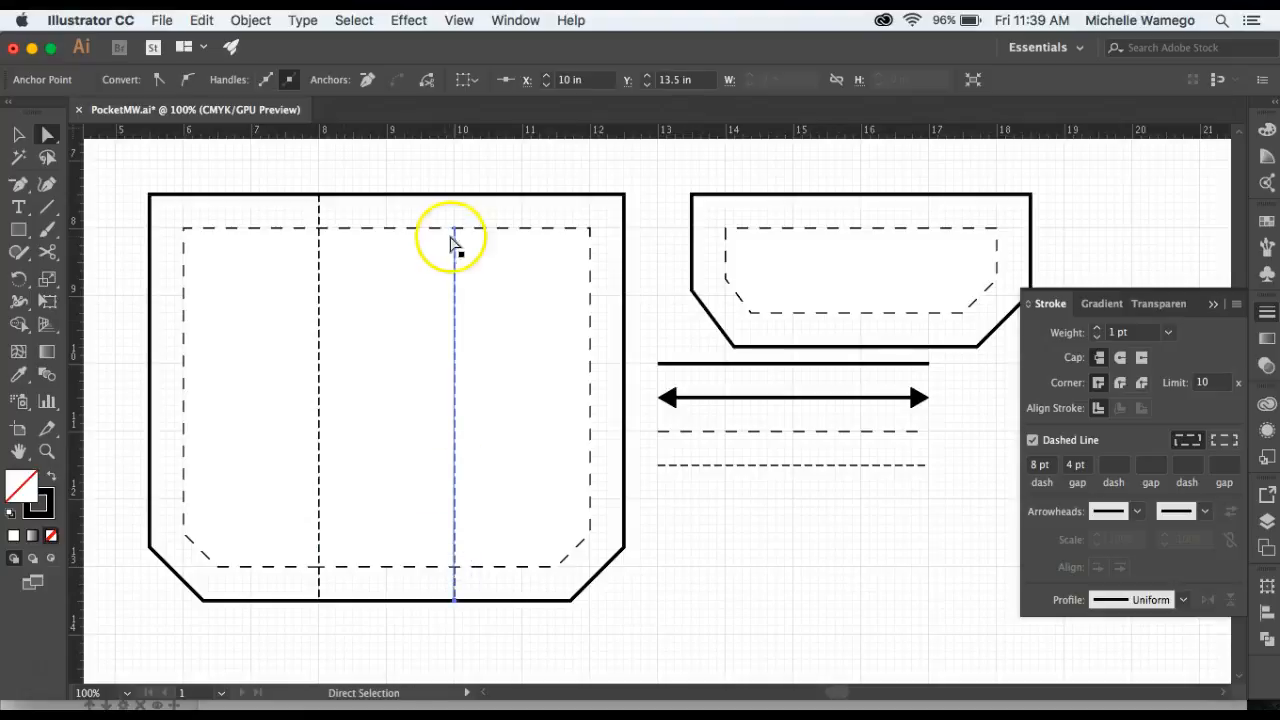
drag(455, 229, 455, 194)
click(292, 173)
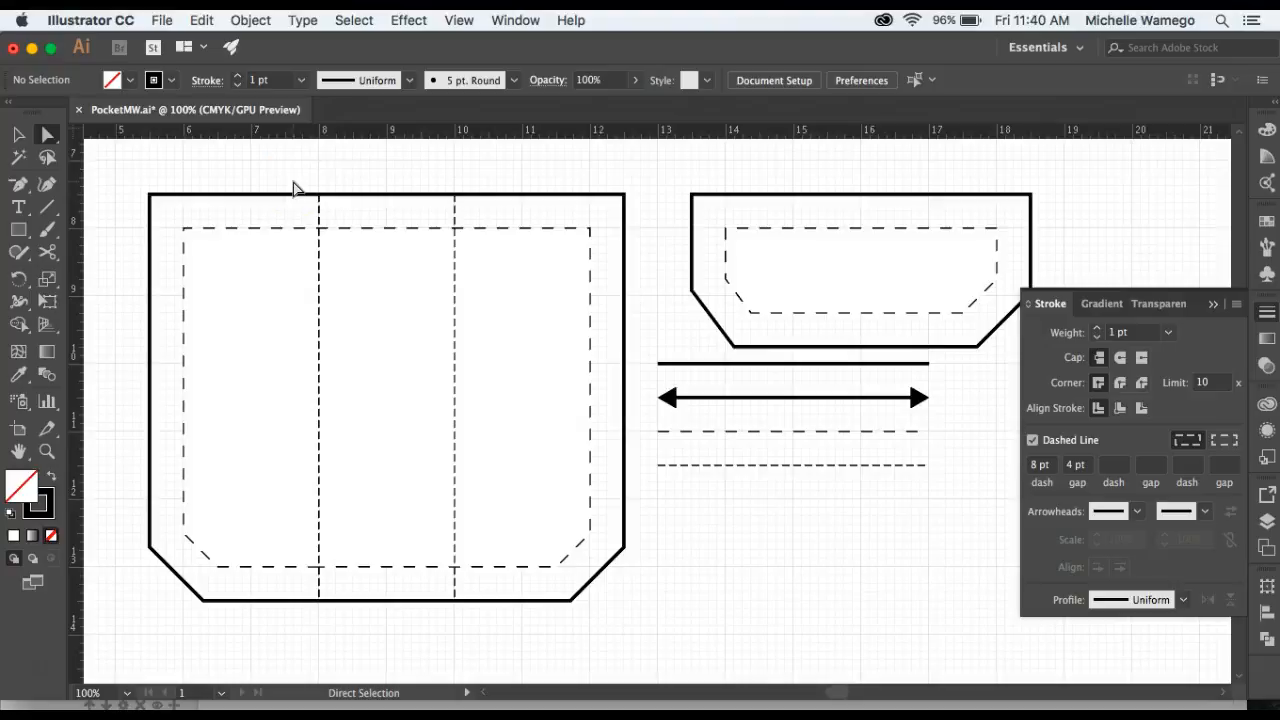
Add a 21 pt text label reading Pocket, Size 8, Cut 2 on three lines in the pocket's middle panel.
click(20, 208)
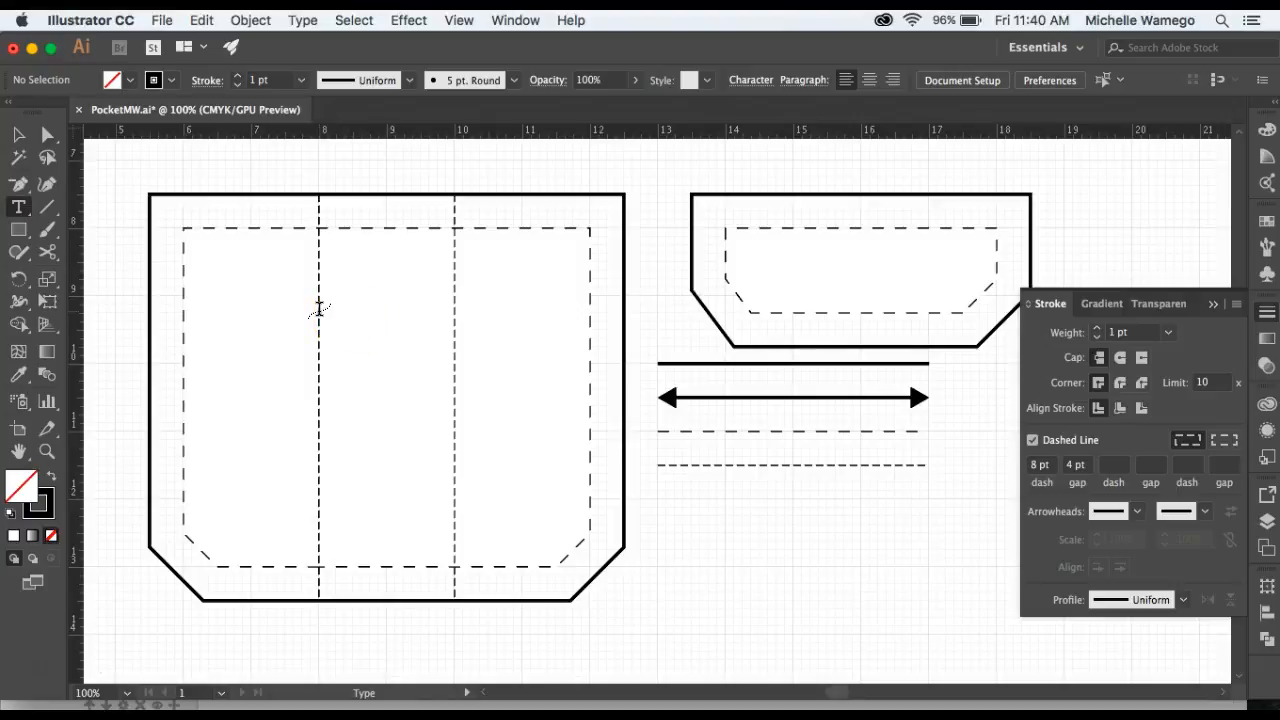
click(319, 308)
click(358, 354)
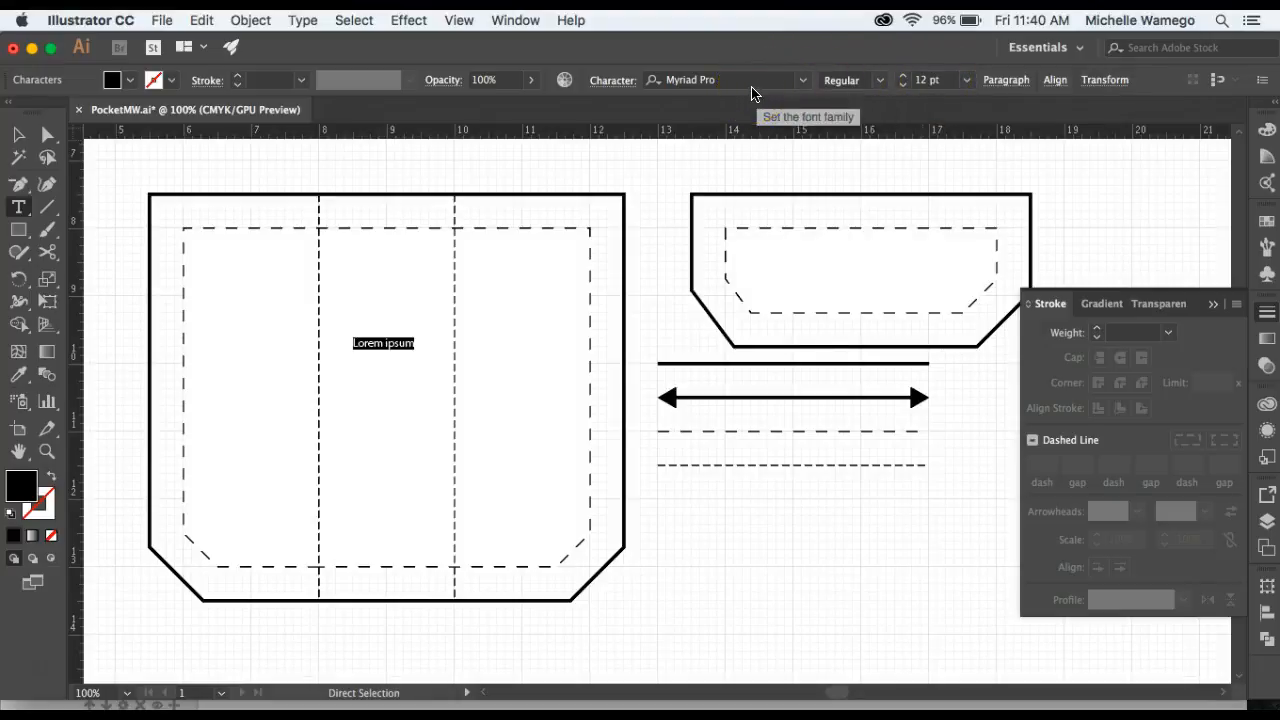
click(967, 82)
click(994, 311)
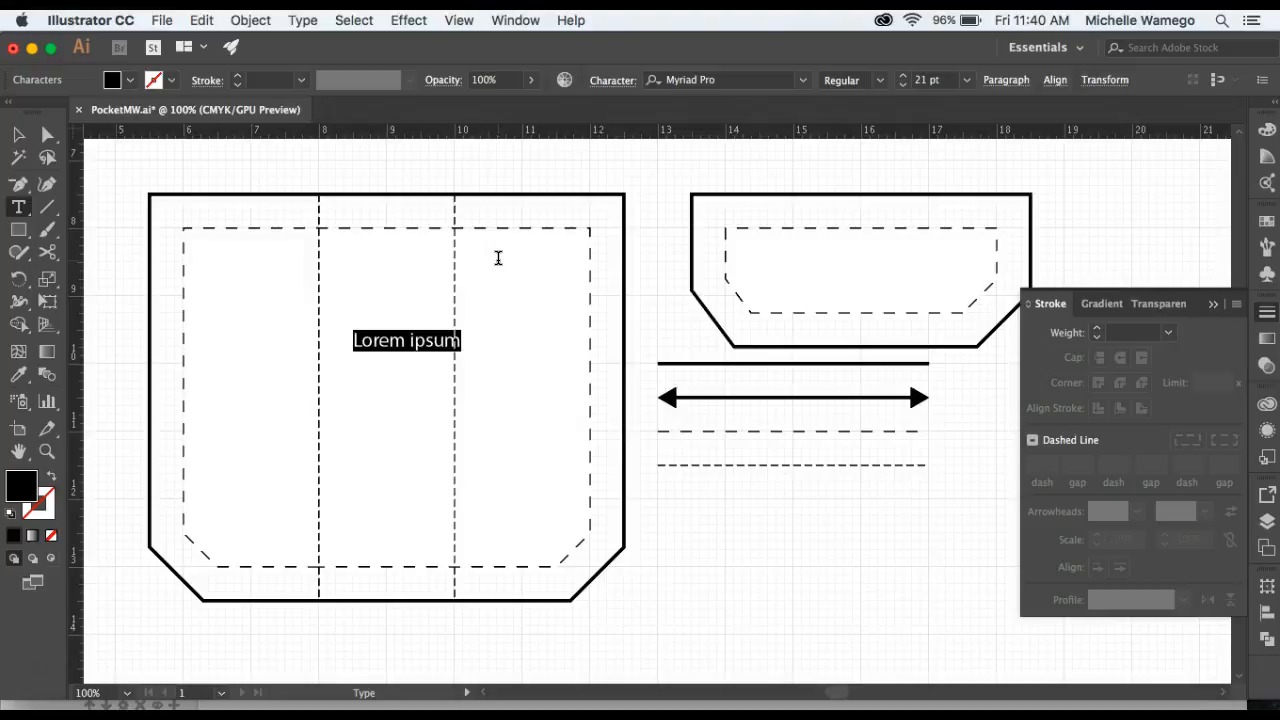
text(Pocket)
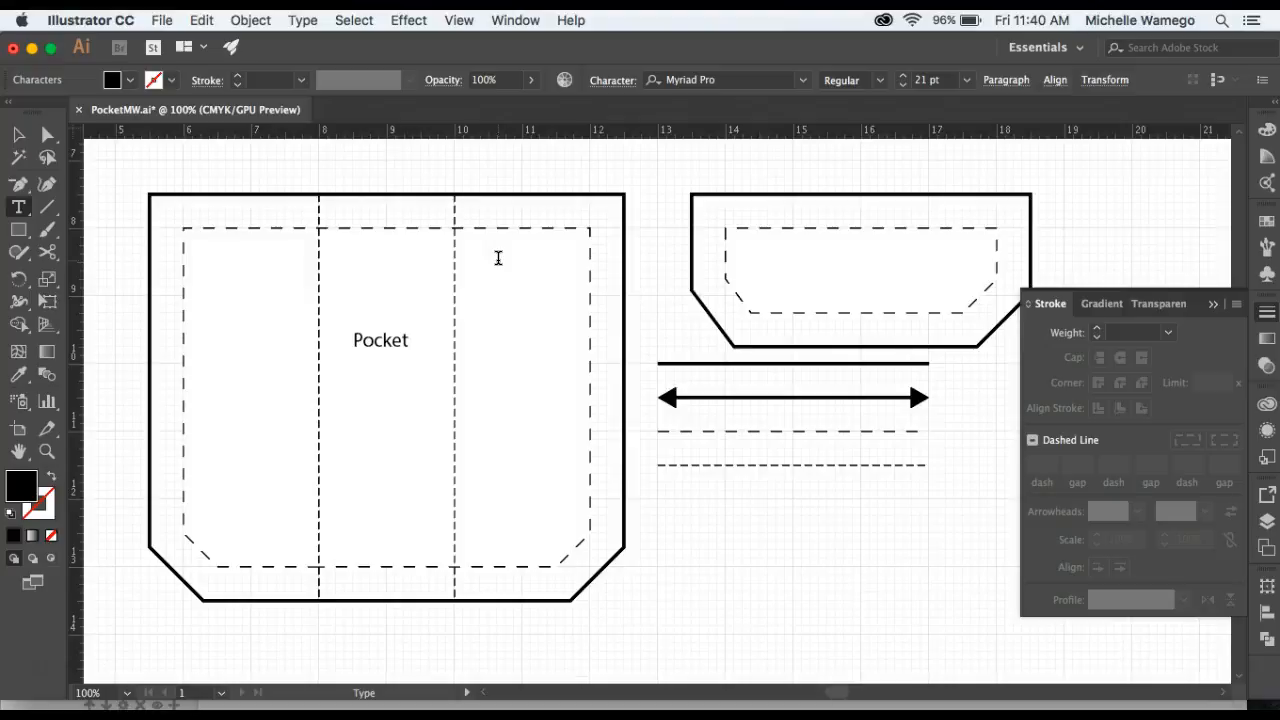
text(8)
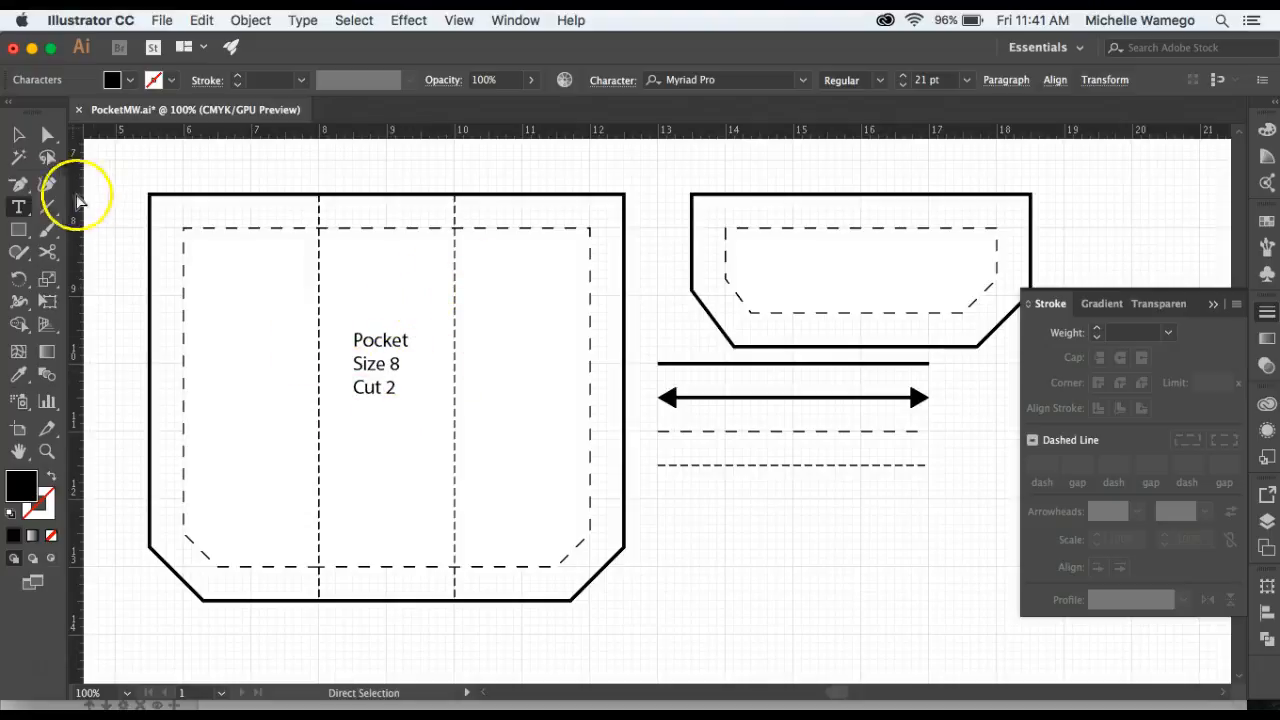
Center-align the pocket label's text.
click(16, 136)
drag(369, 362, 389, 346)
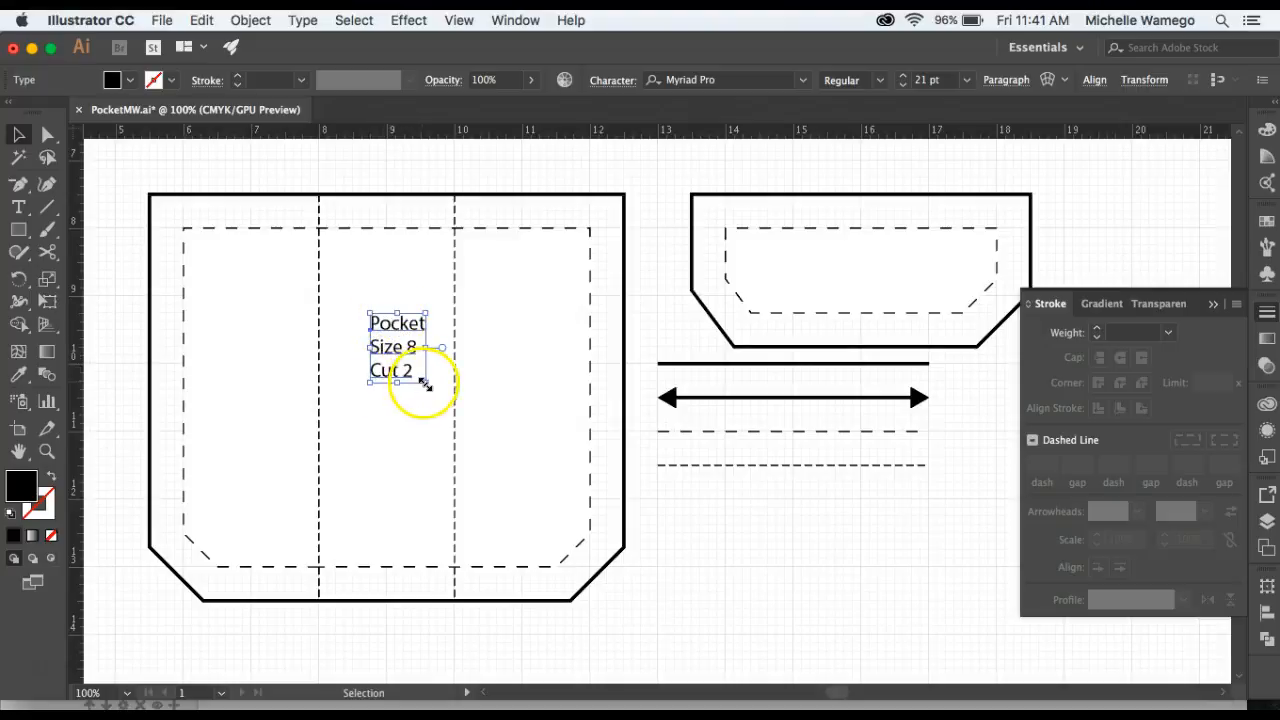
click(967, 80)
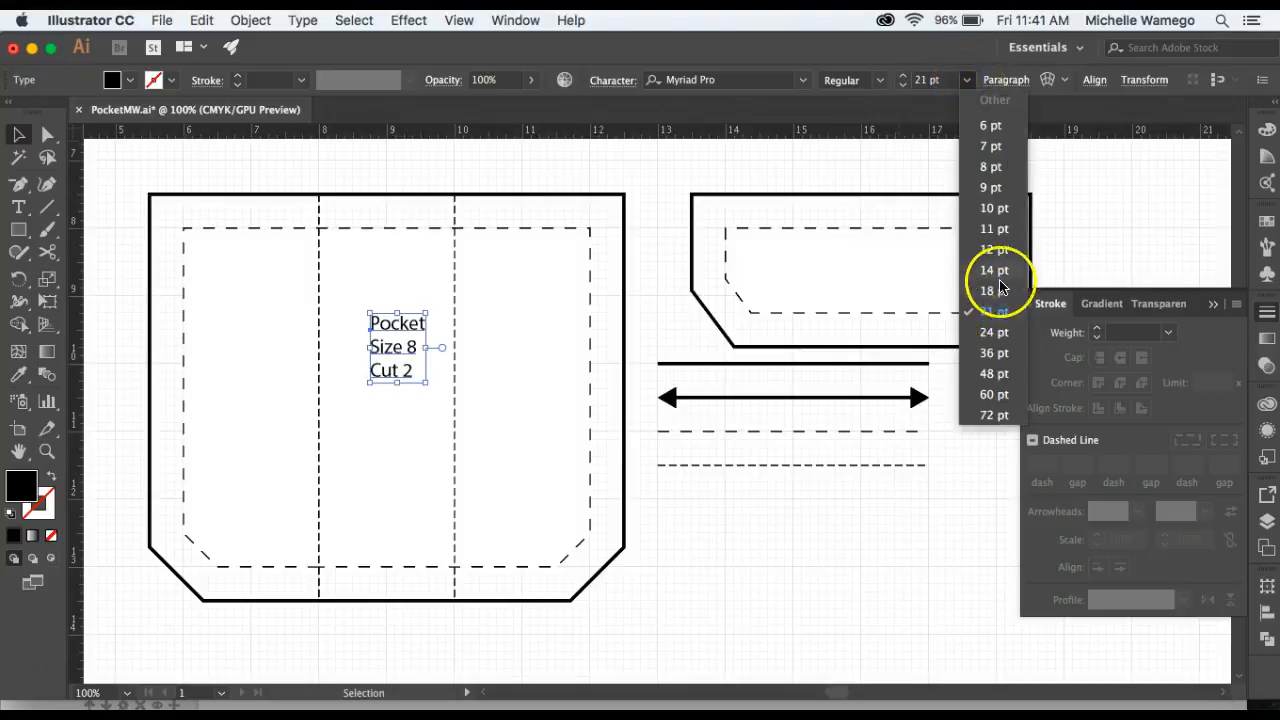
click(967, 84)
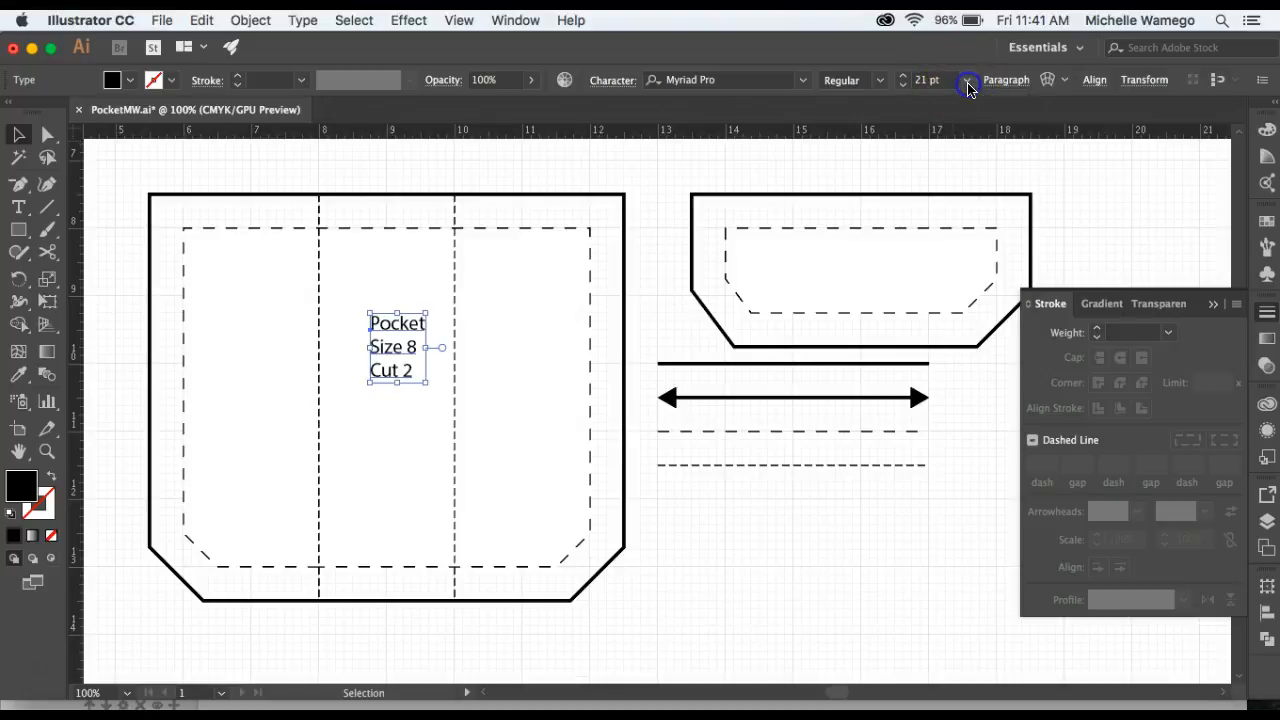
click(1006, 80)
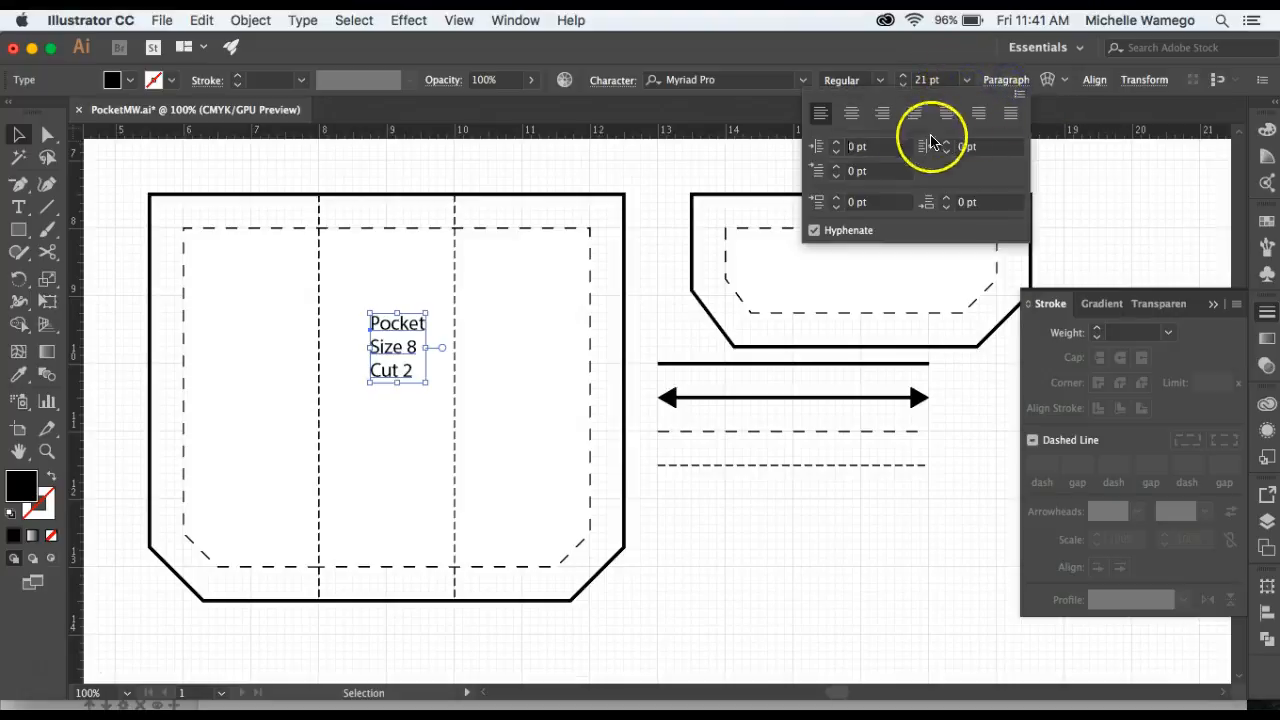
click(851, 115)
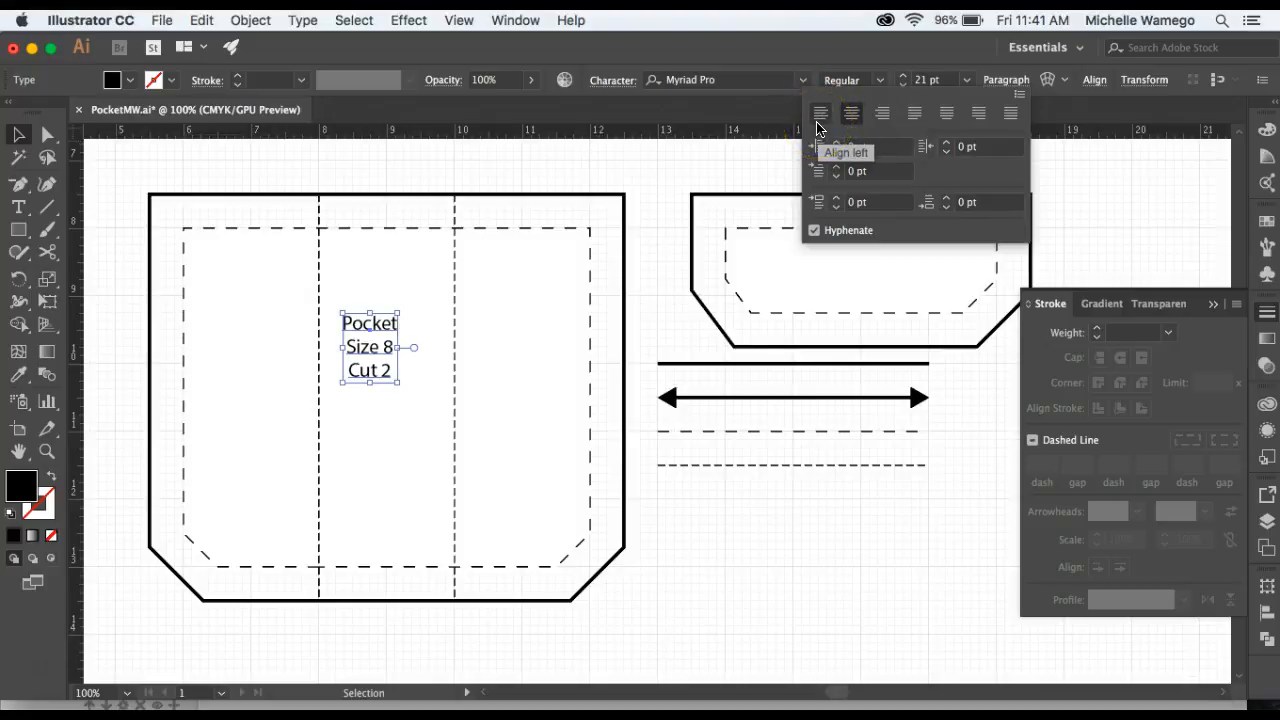
click(1006, 80)
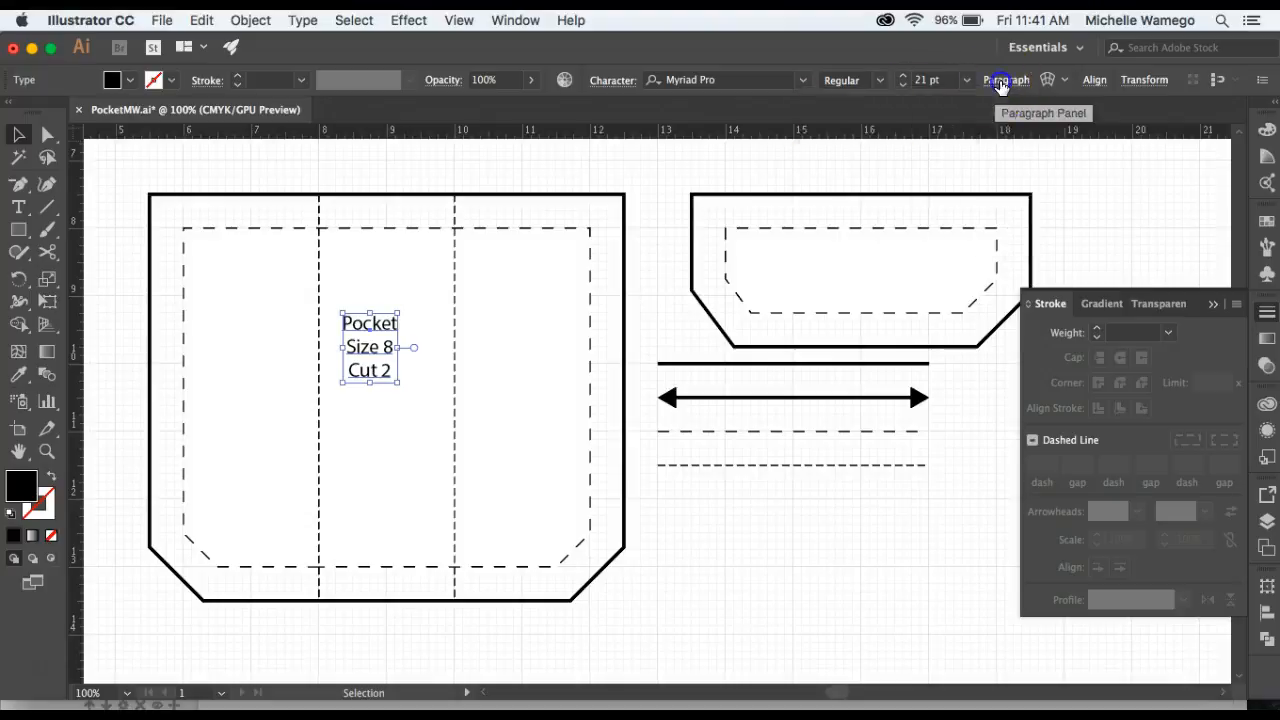
Move the pocket label up near the top of the middle panel.
click(614, 82)
click(615, 83)
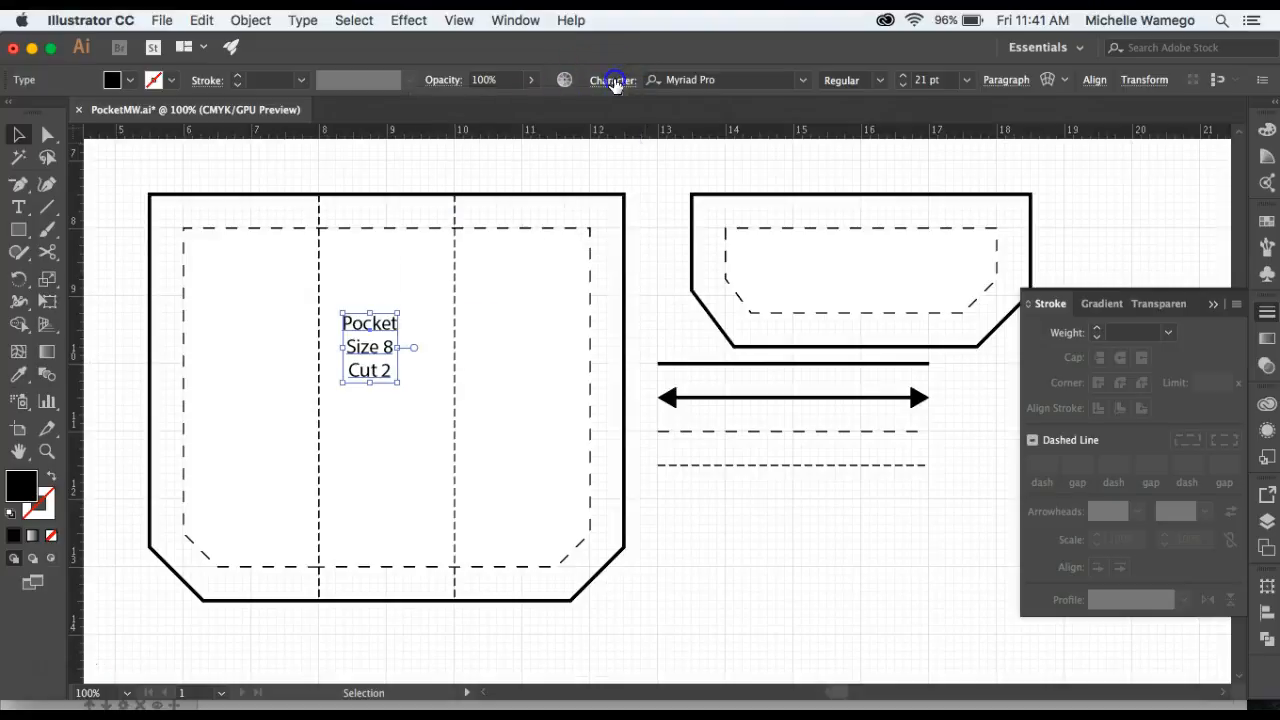
click(805, 86)
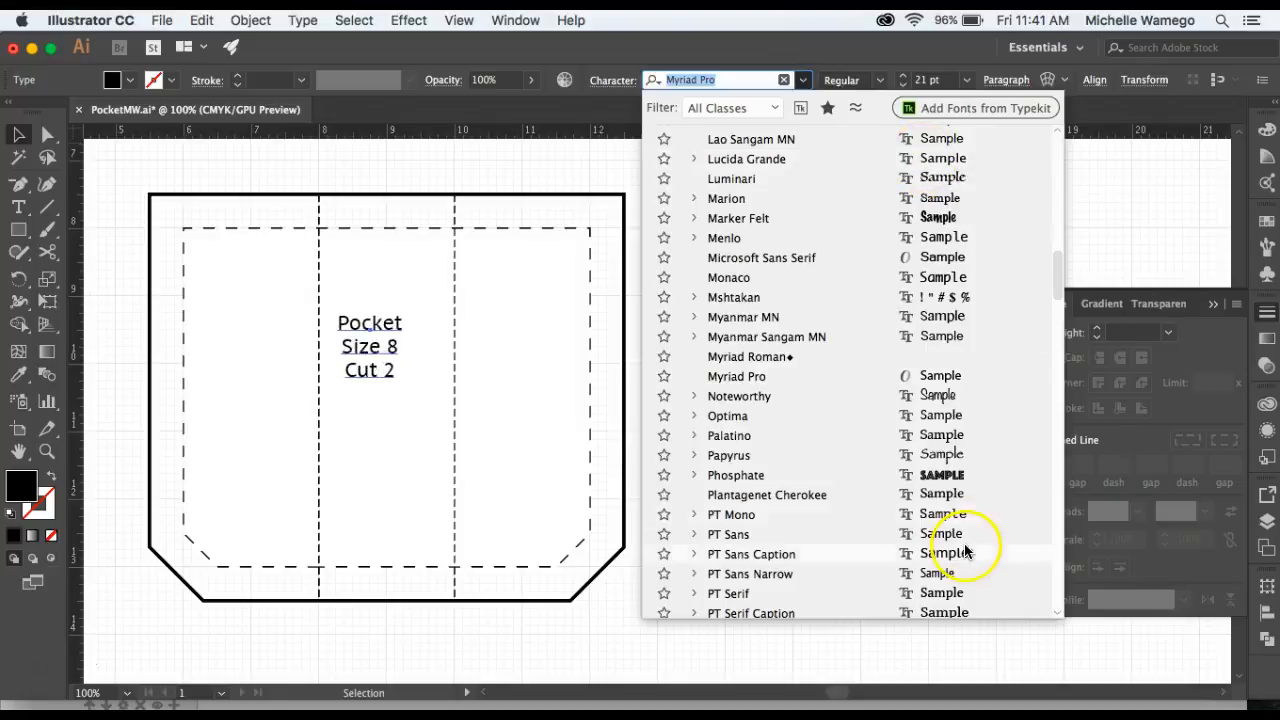
click(805, 84)
drag(393, 350, 390, 304)
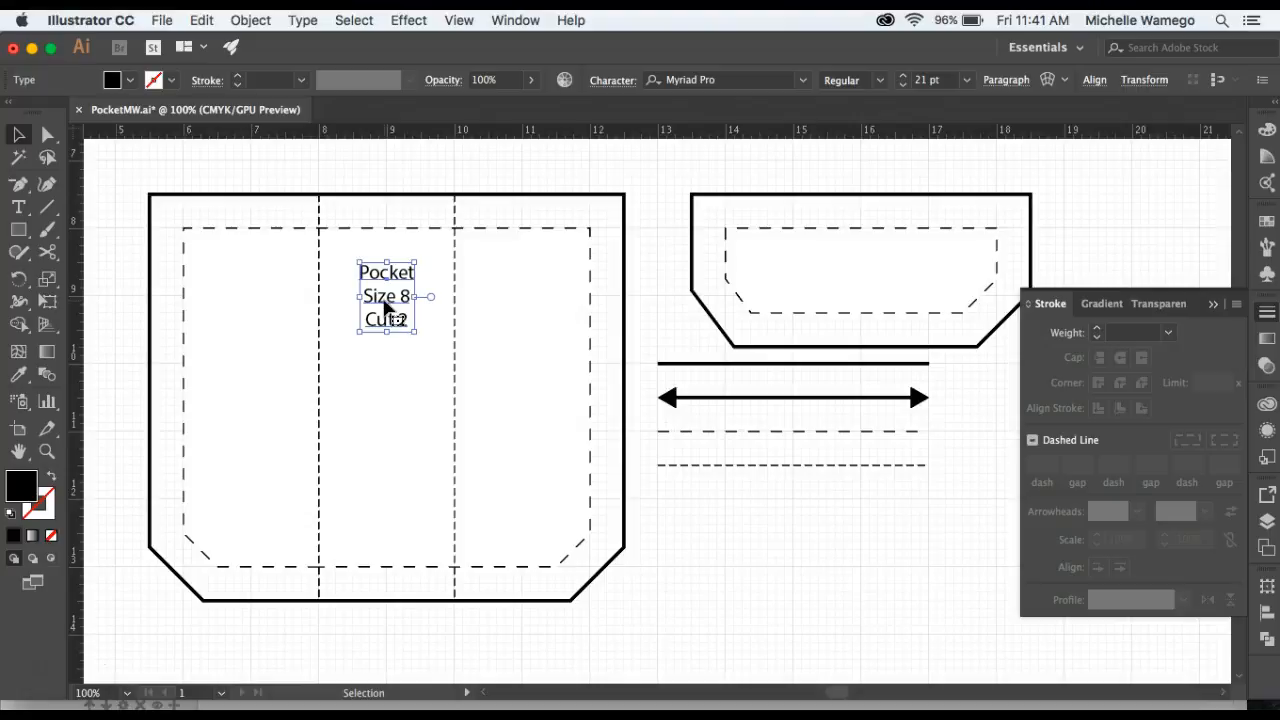
Copy the label onto the flap and change its first line to Pocket Flap.
drag(391, 305, 856, 276)
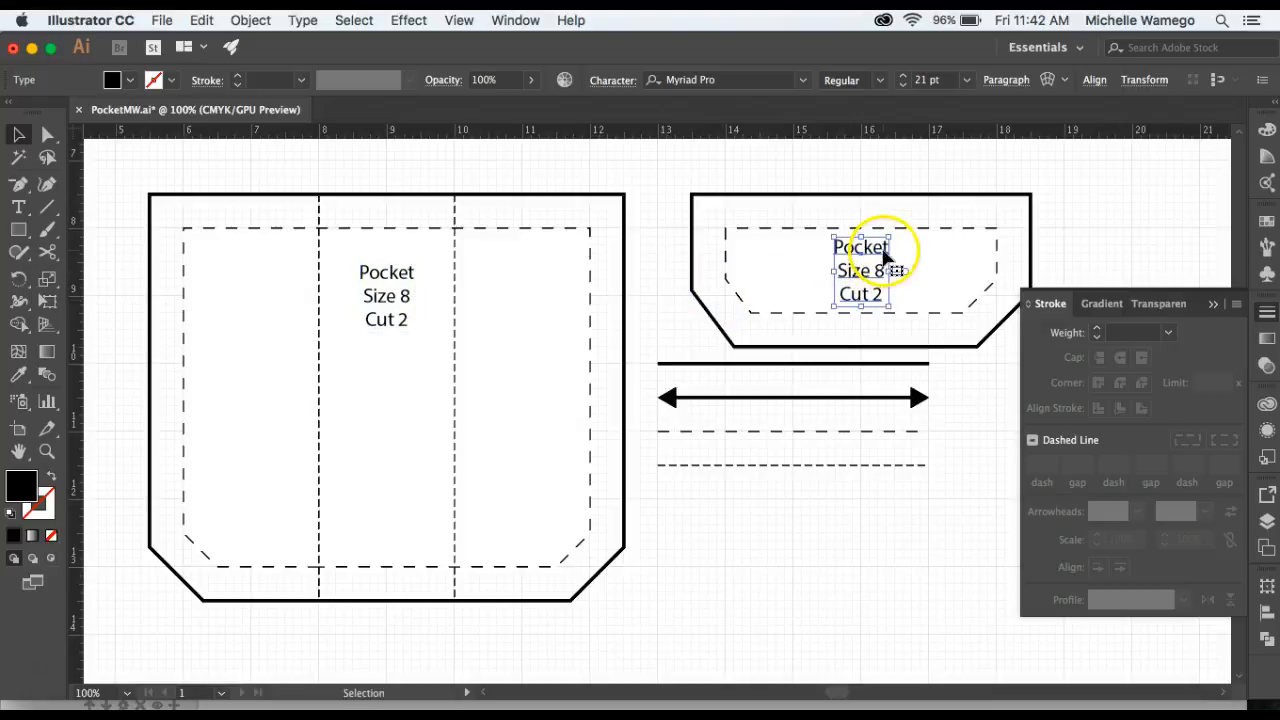
double_click(884, 252)
double_click(883, 251)
click(883, 249)
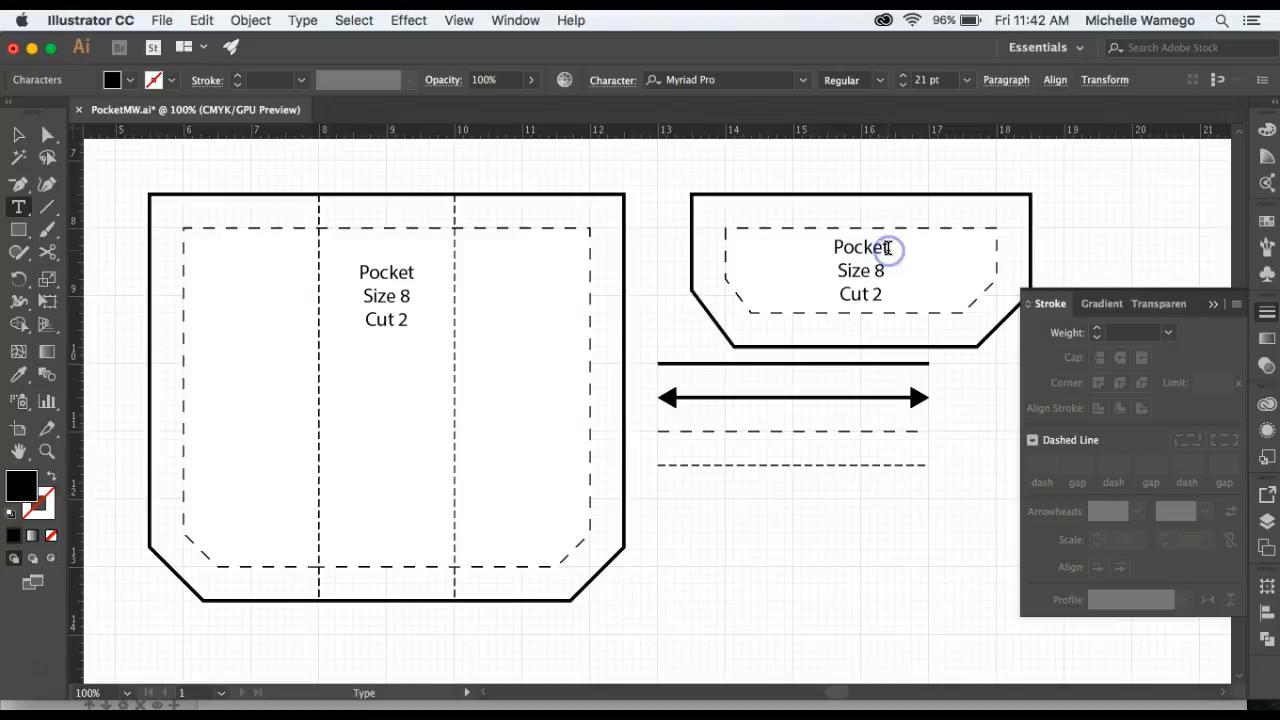
text(Flap)
click(20, 137)
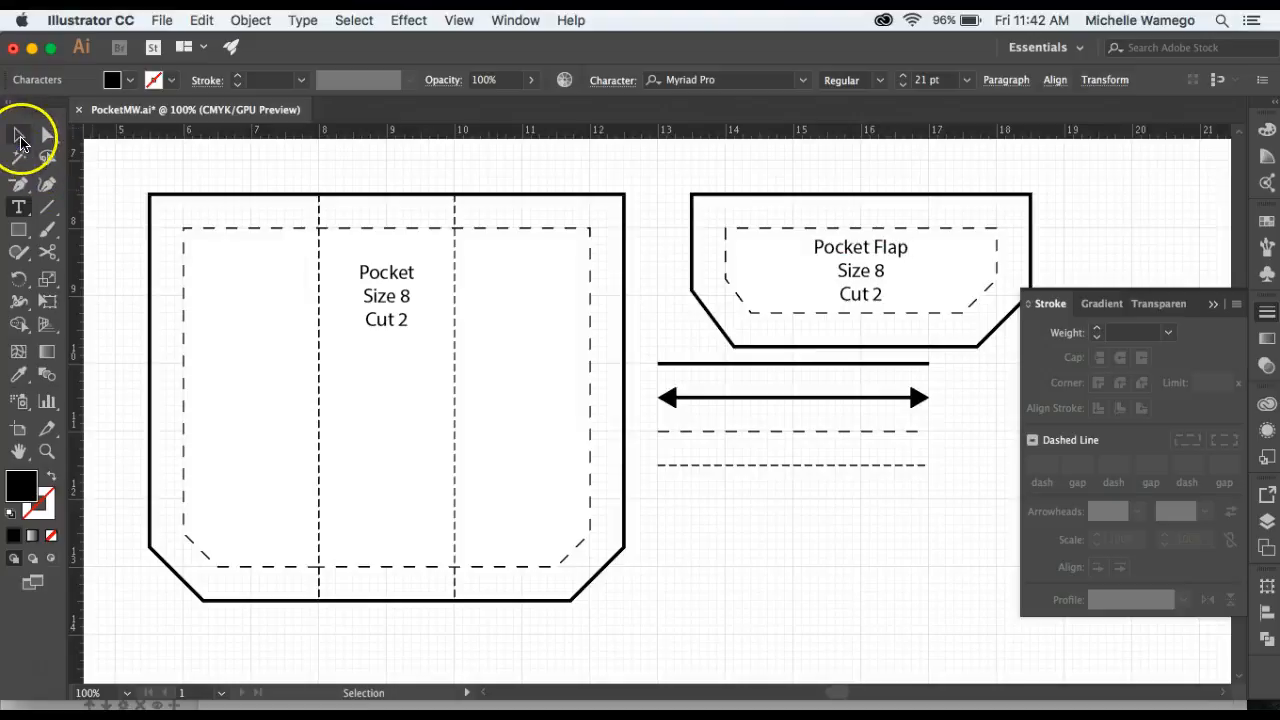
Draw vertical lines in the pocket's left panel and on the flap, giving them the arrow sample's 3 pt stroke style.
click(645, 172)
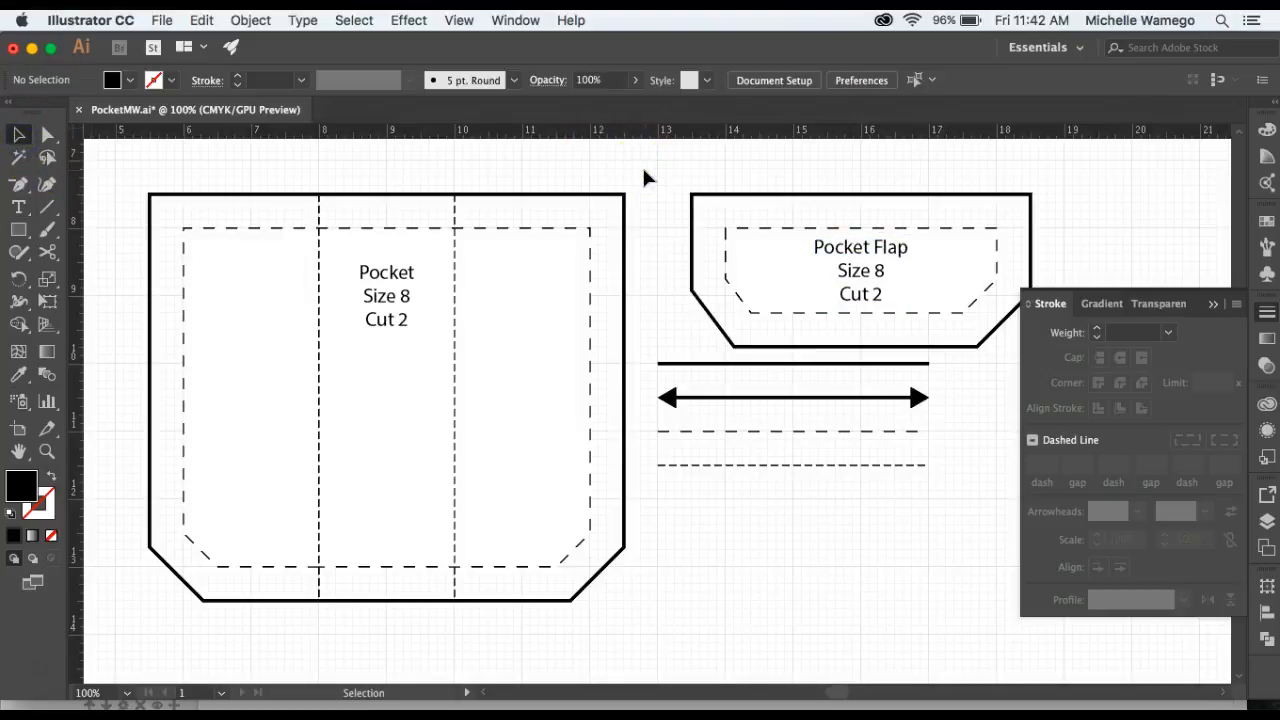
click(50, 209)
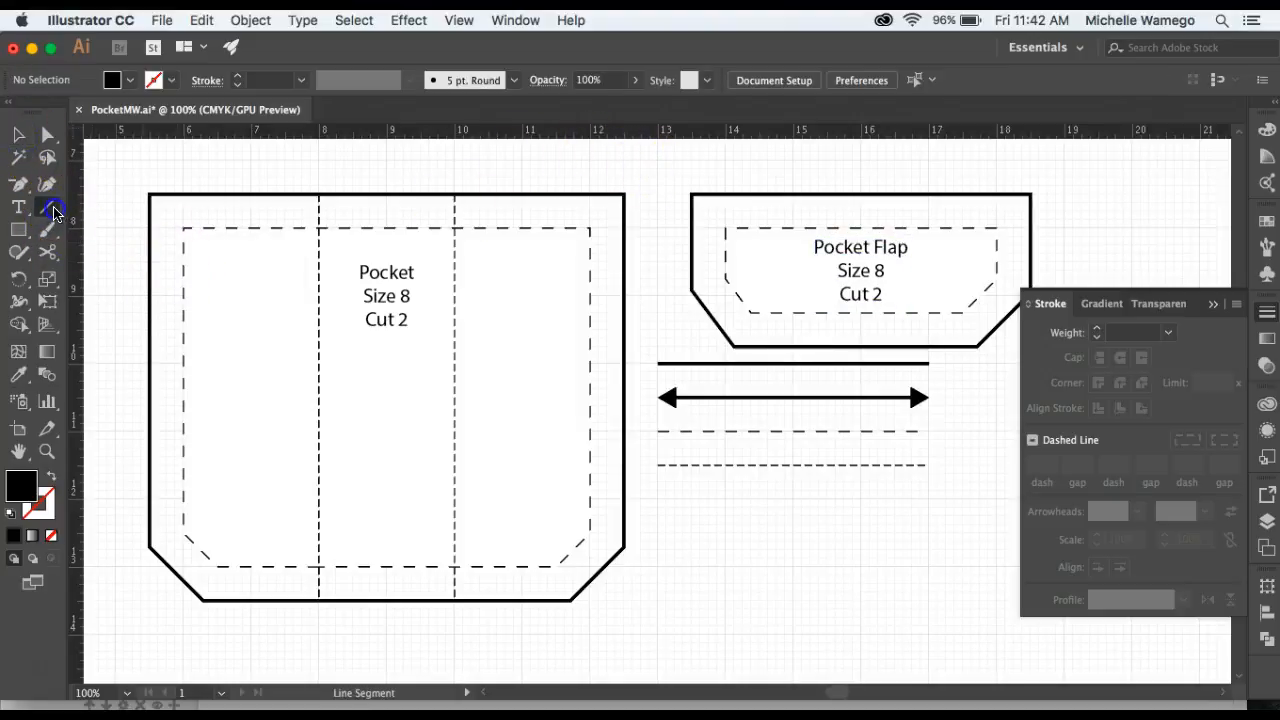
click(284, 249)
drag(284, 249, 286, 532)
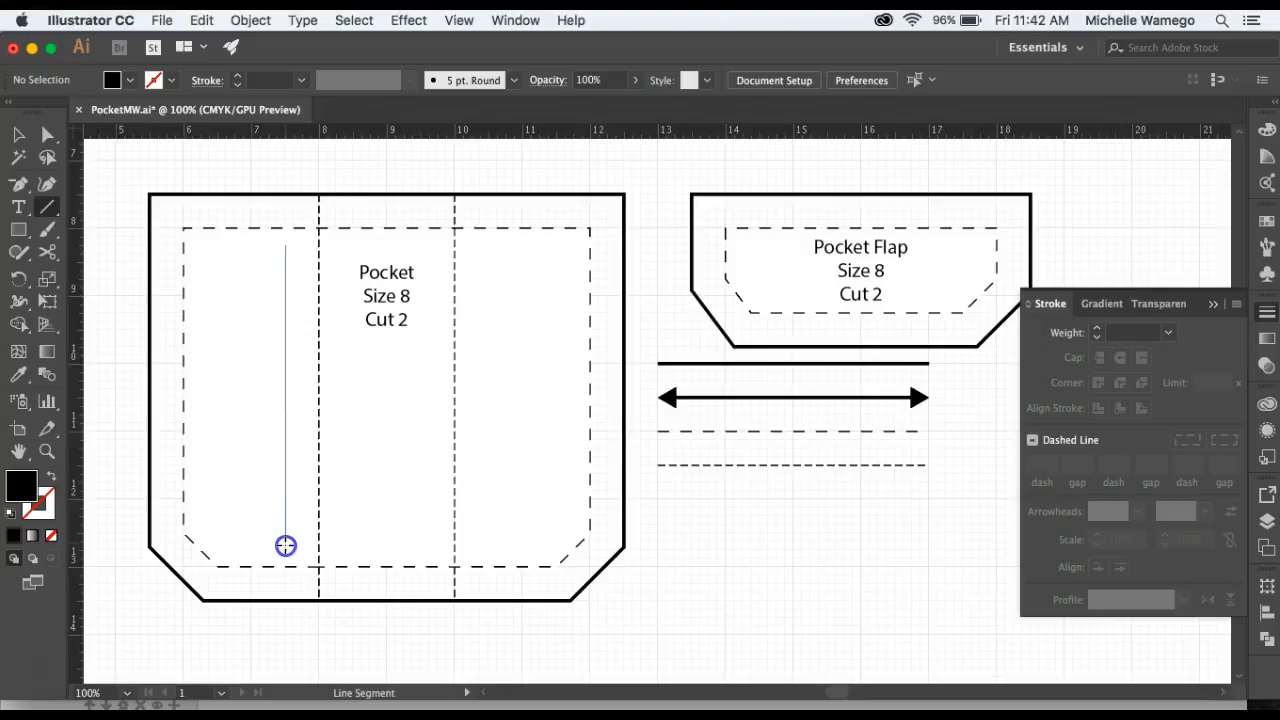
drag(286, 552, 286, 551)
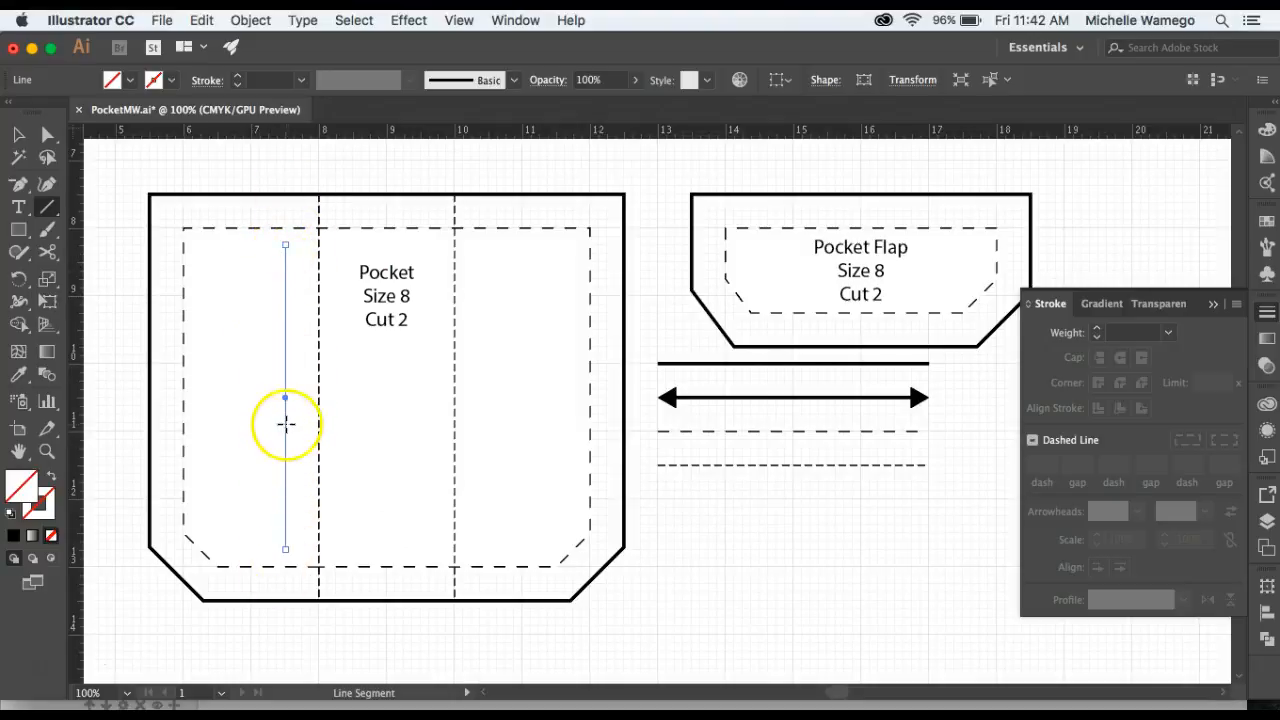
click(18, 375)
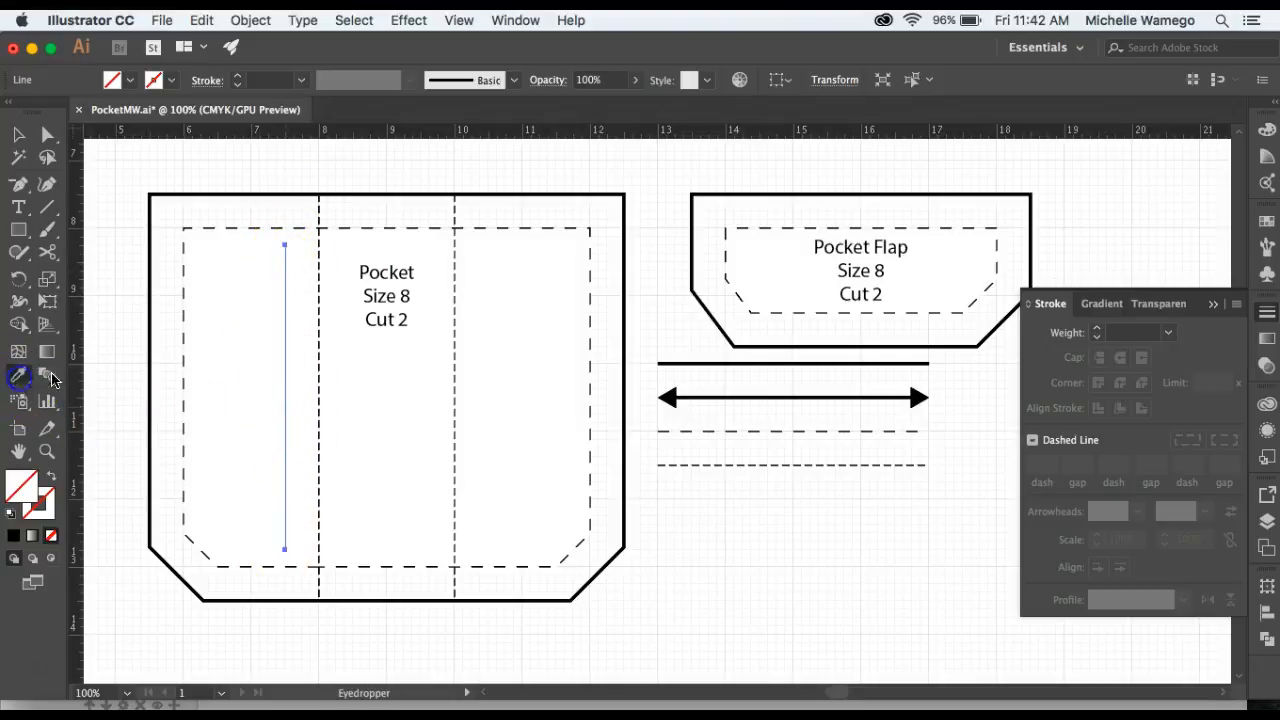
click(830, 396)
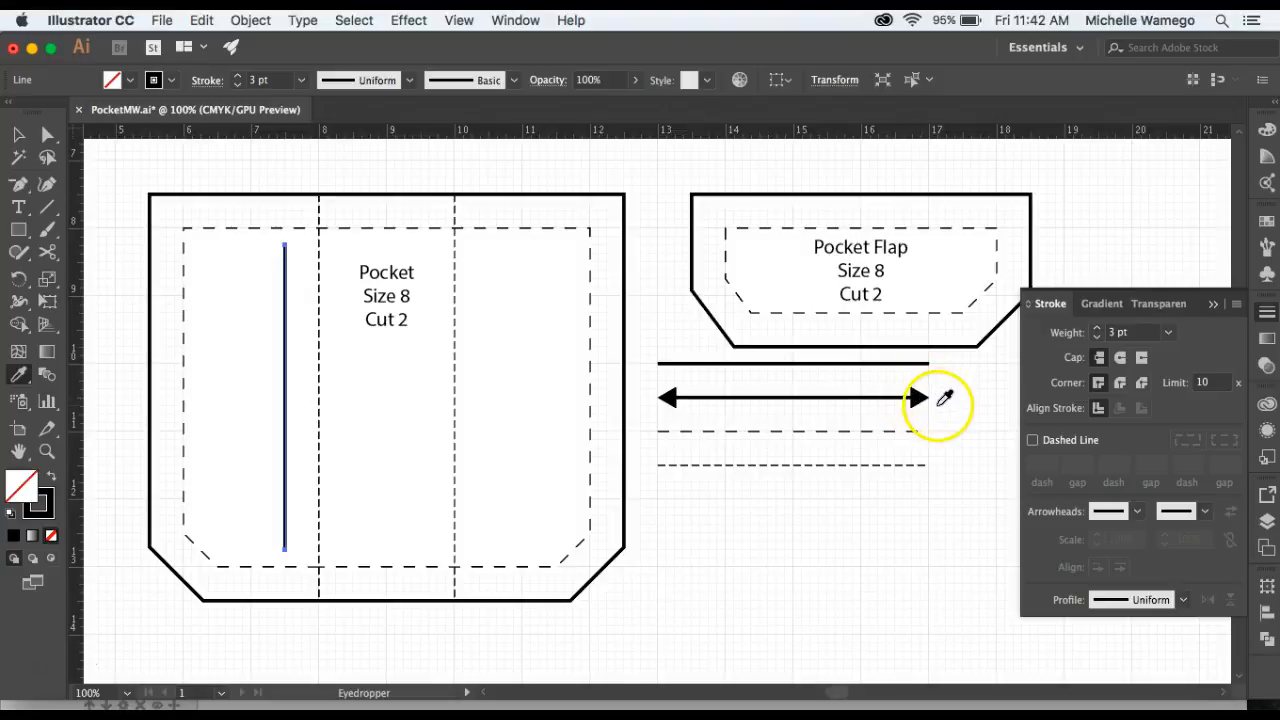
click(47, 206)
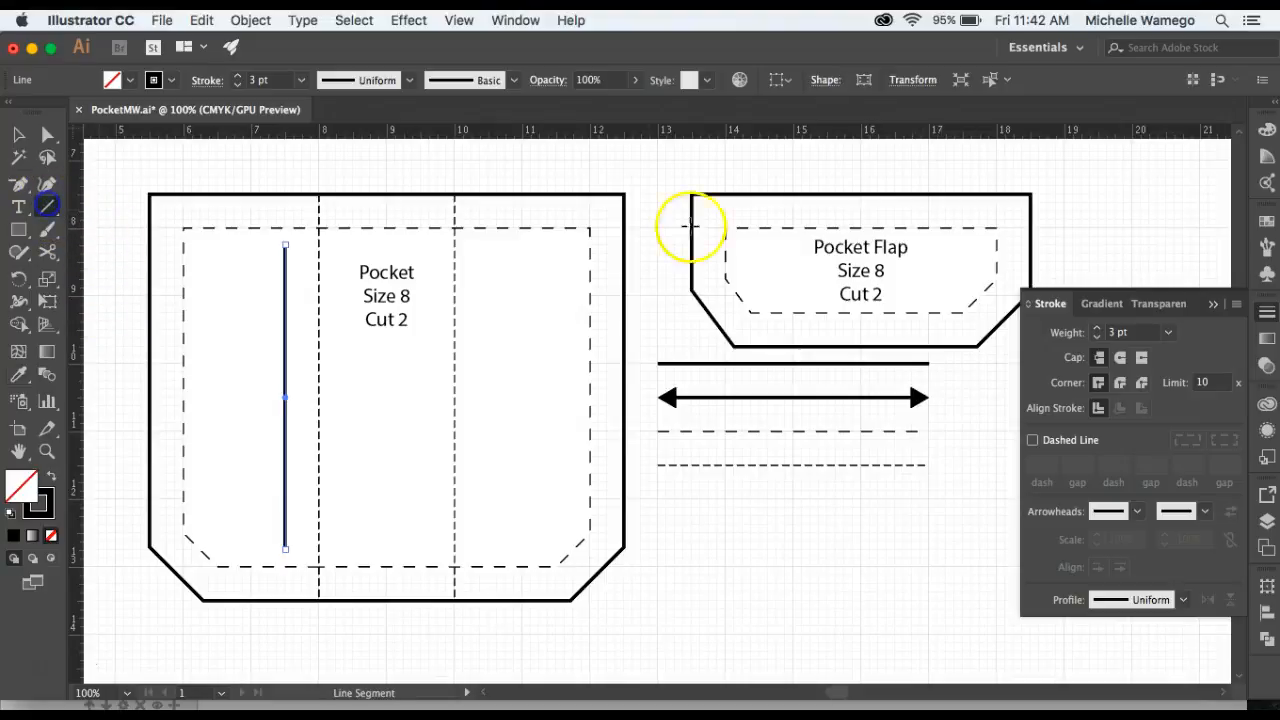
drag(794, 213, 794, 330)
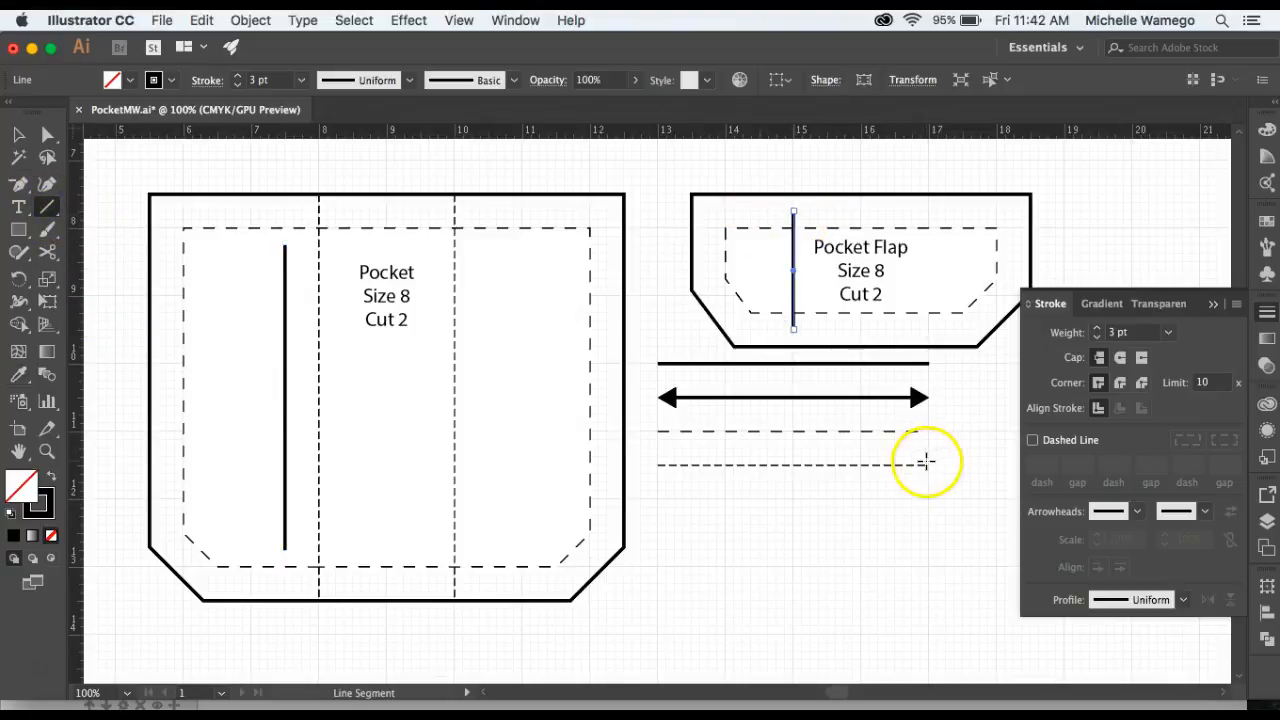
Add Arrow 7 arrowheads to both the start and end of the two vertical lines.
key(v)
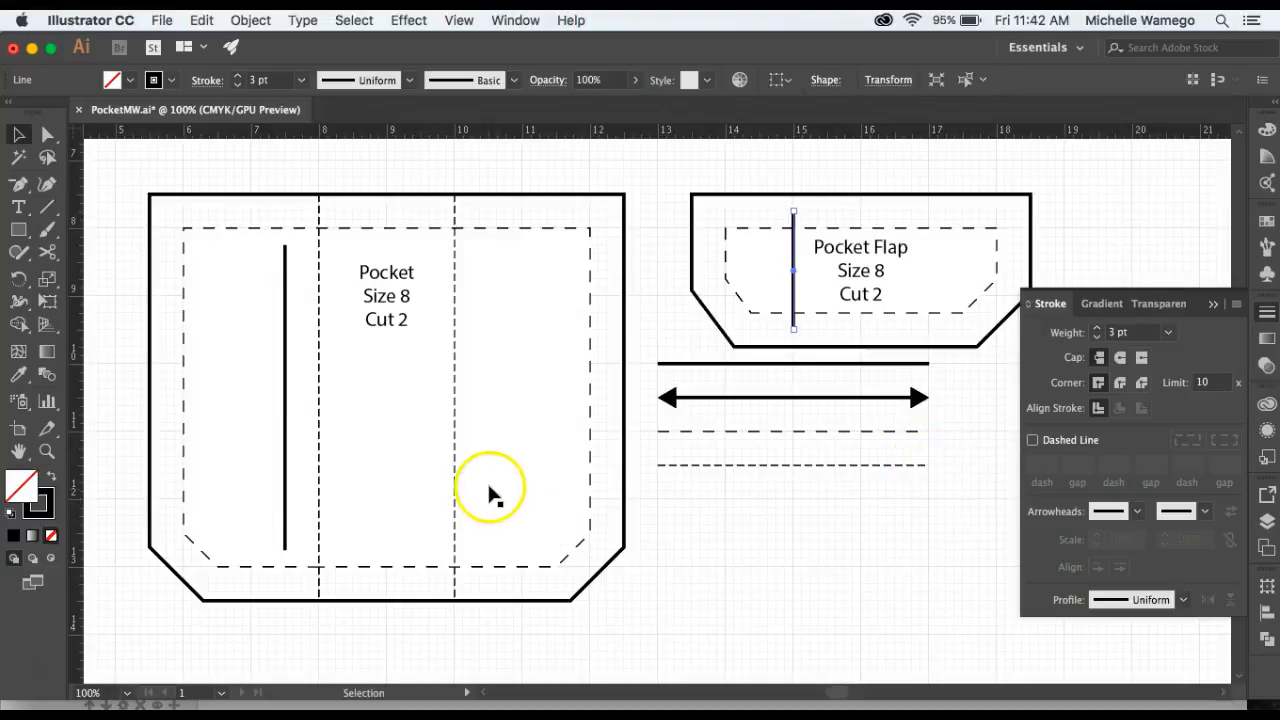
shift+click(285, 380)
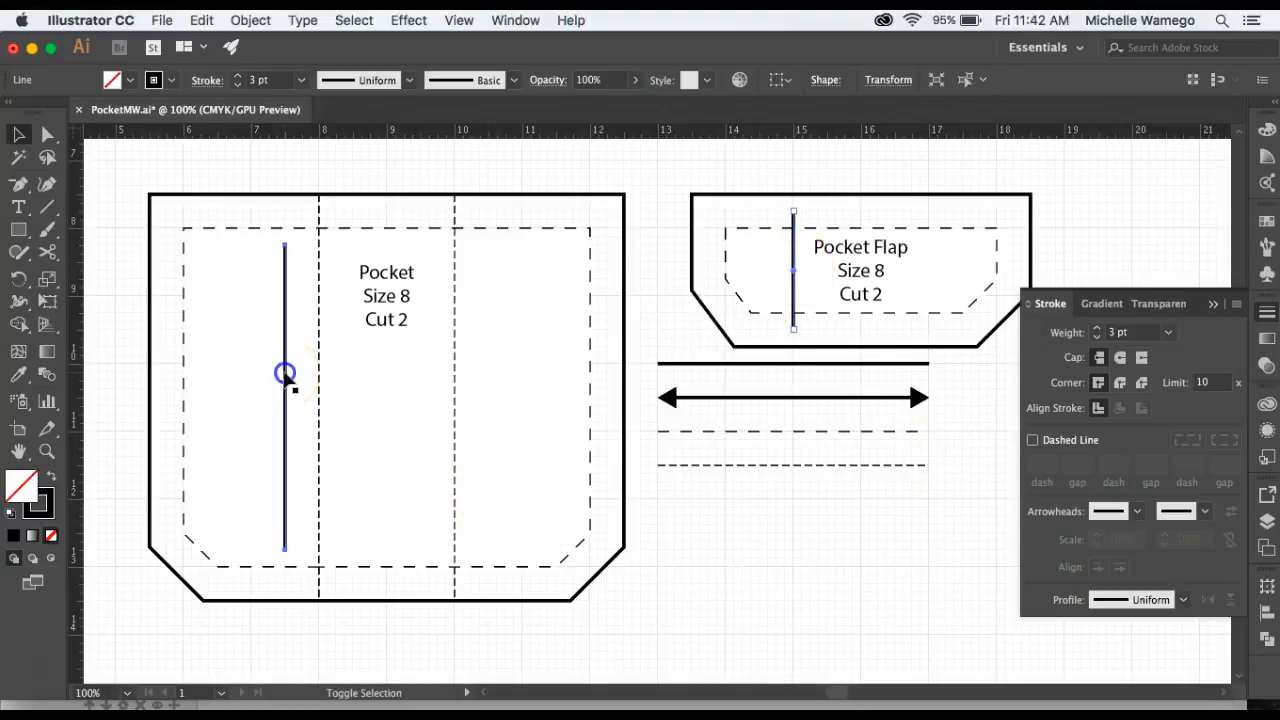
click(1136, 512)
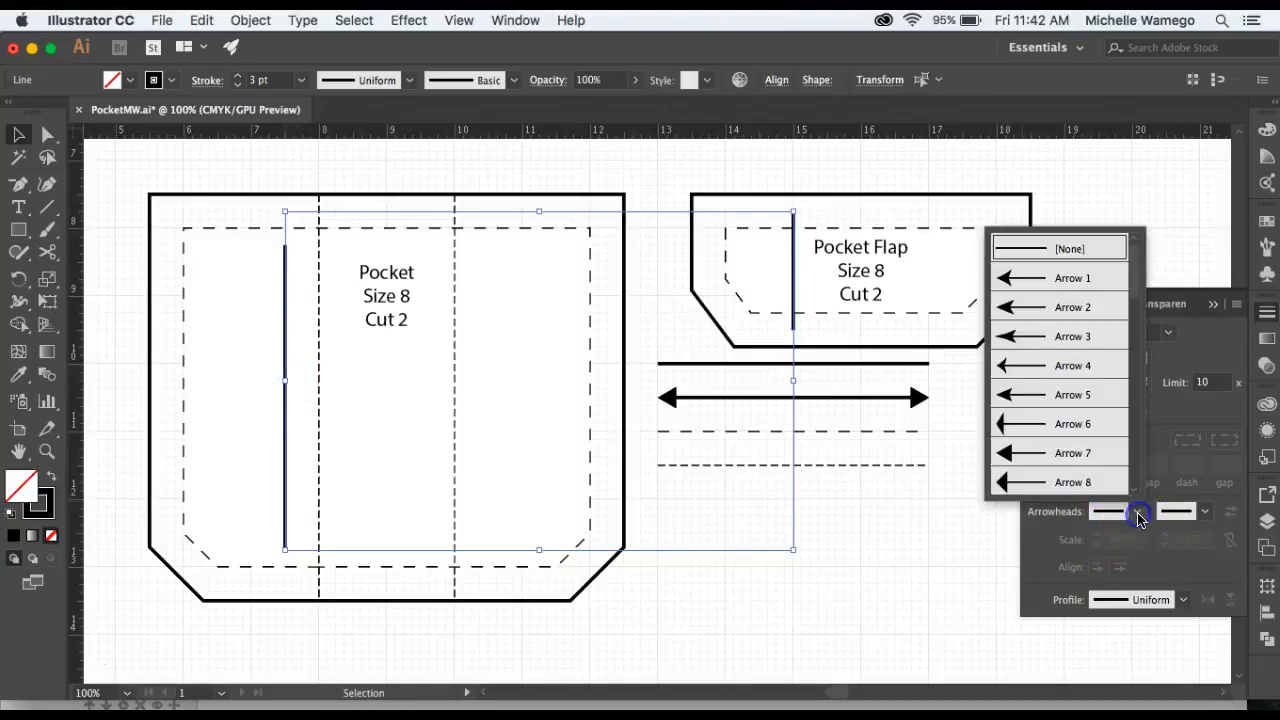
click(1068, 456)
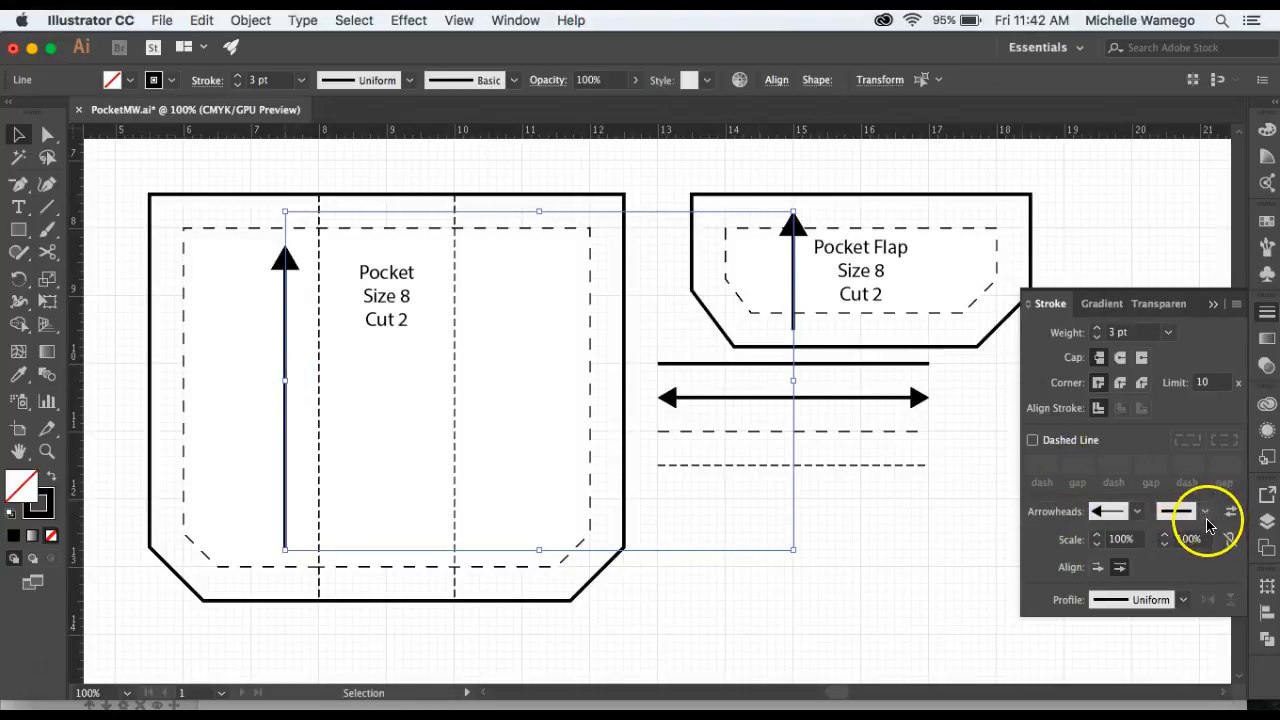
click(1207, 516)
click(1143, 452)
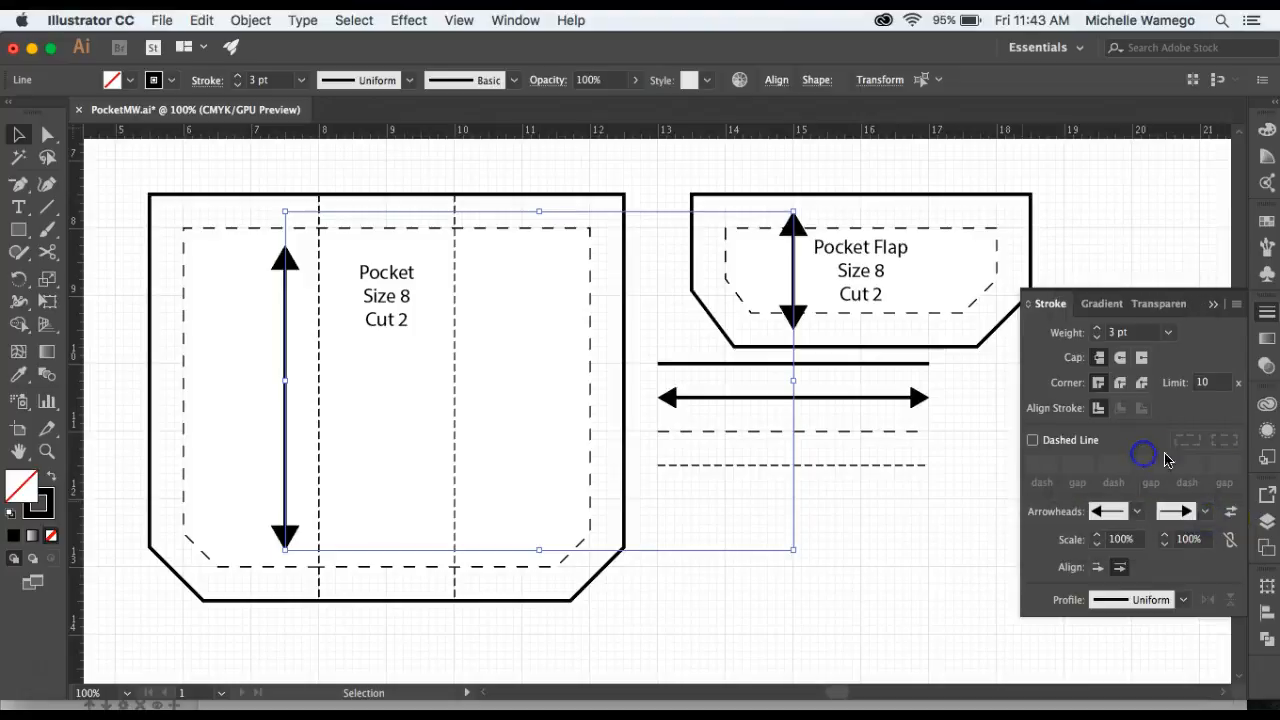
Scale the start and end arrowheads of both lines to 75%.
click(1121, 541)
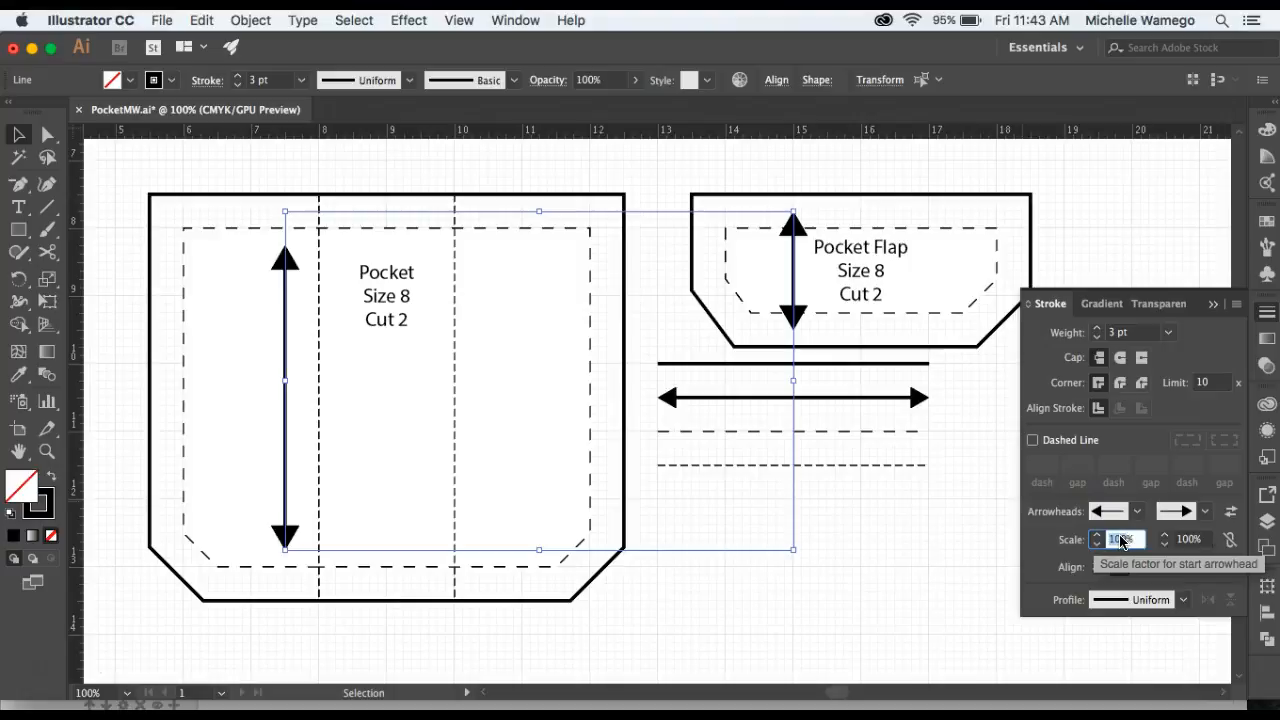
text(75)
click(1188, 541)
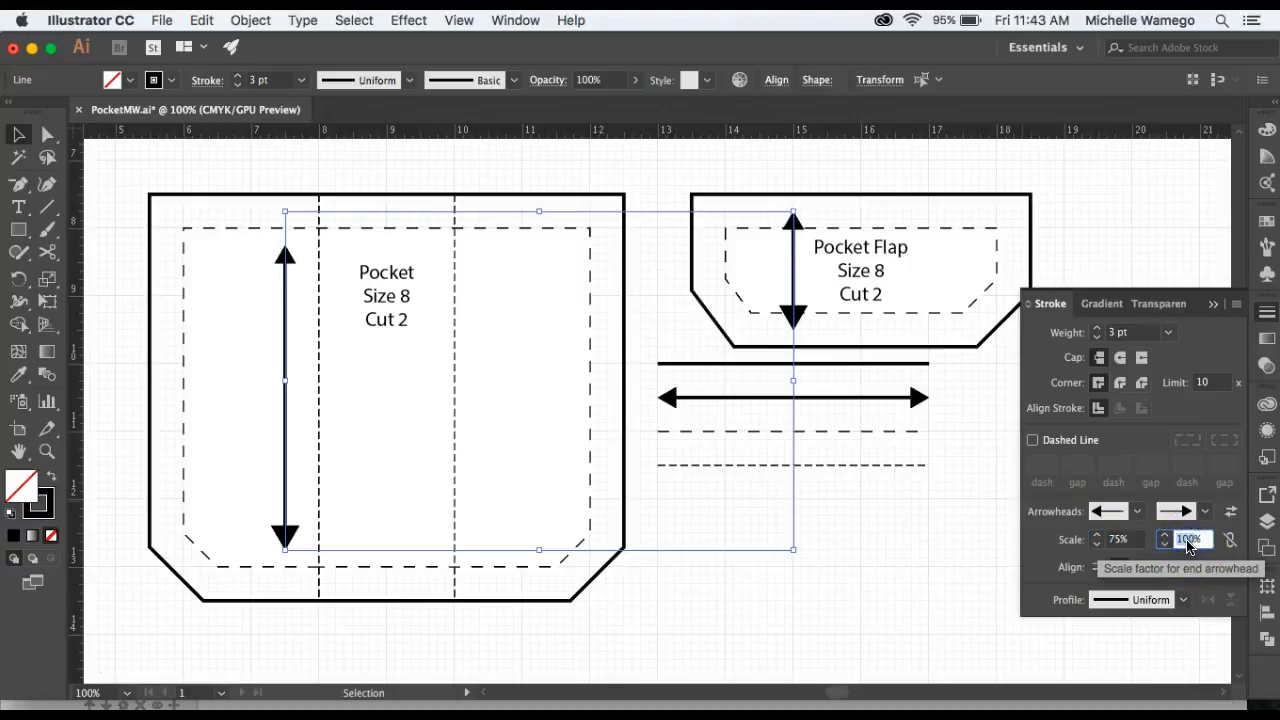
click(915, 625)
Move the sample line set further to the right, away from the flap.
click(783, 595)
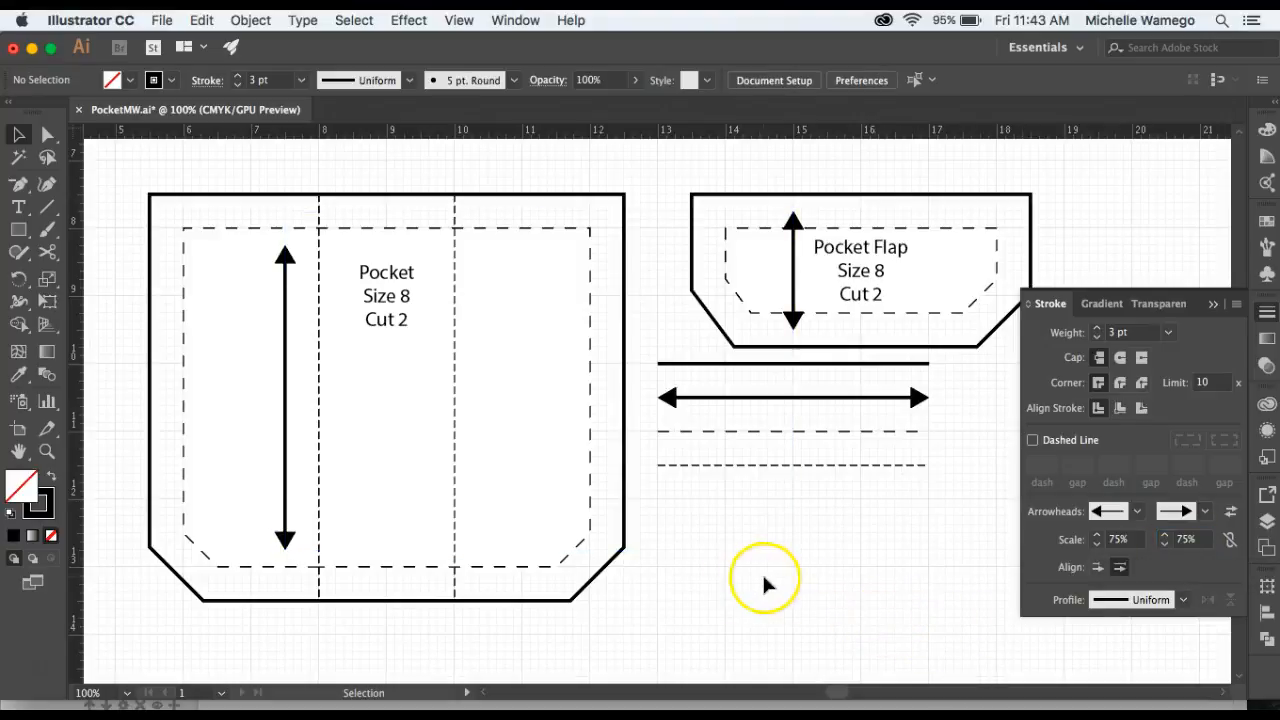
key(z)
alt+click(592, 485)
alt+click(623, 468)
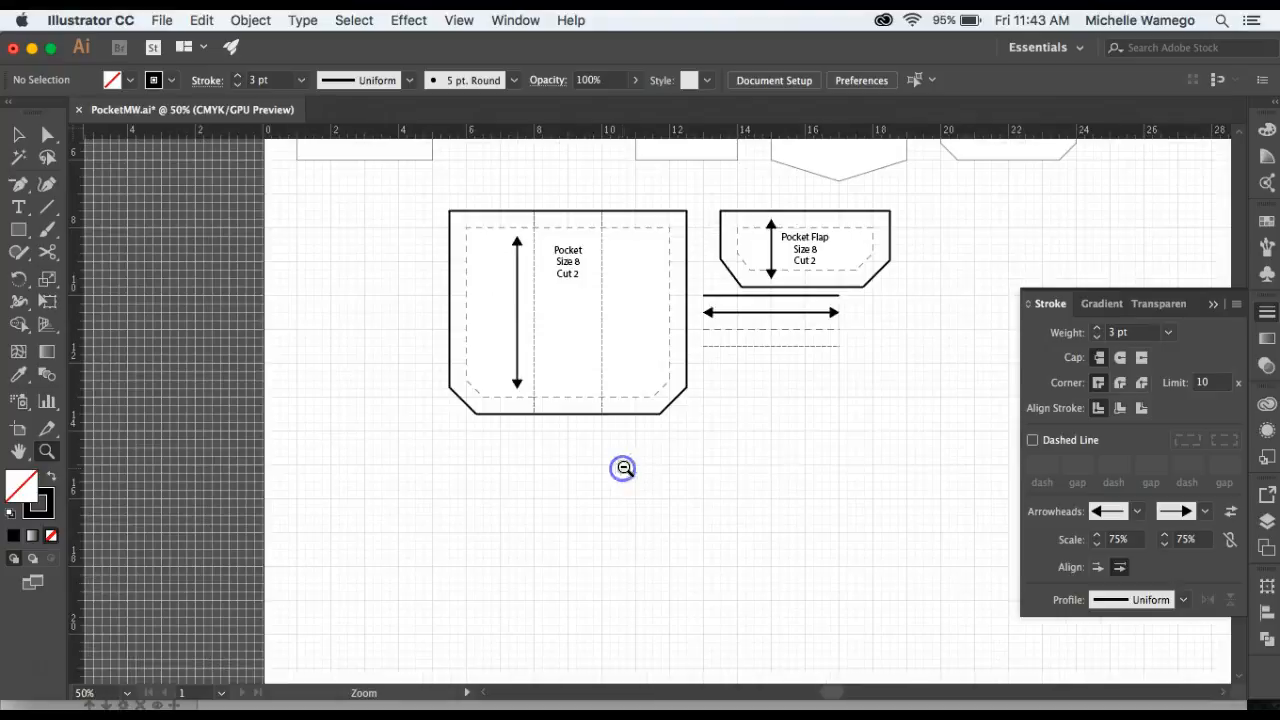
drag(866, 361, 659, 455)
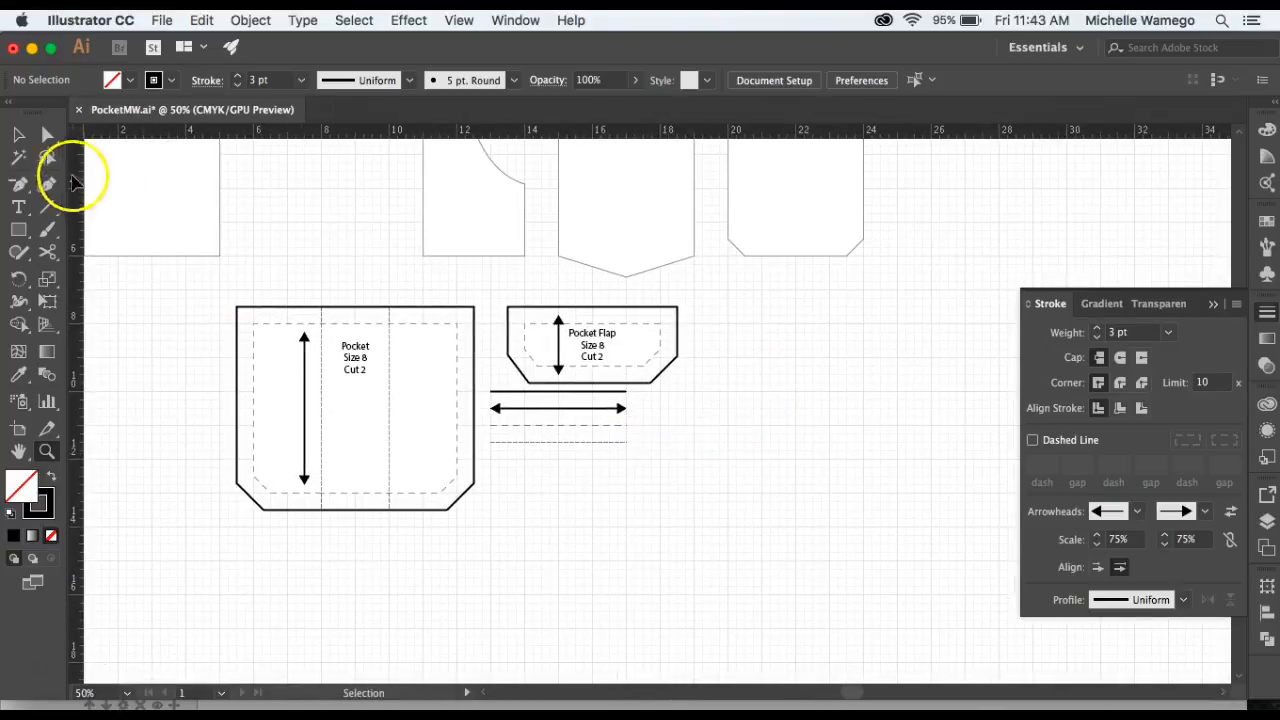
click(18, 134)
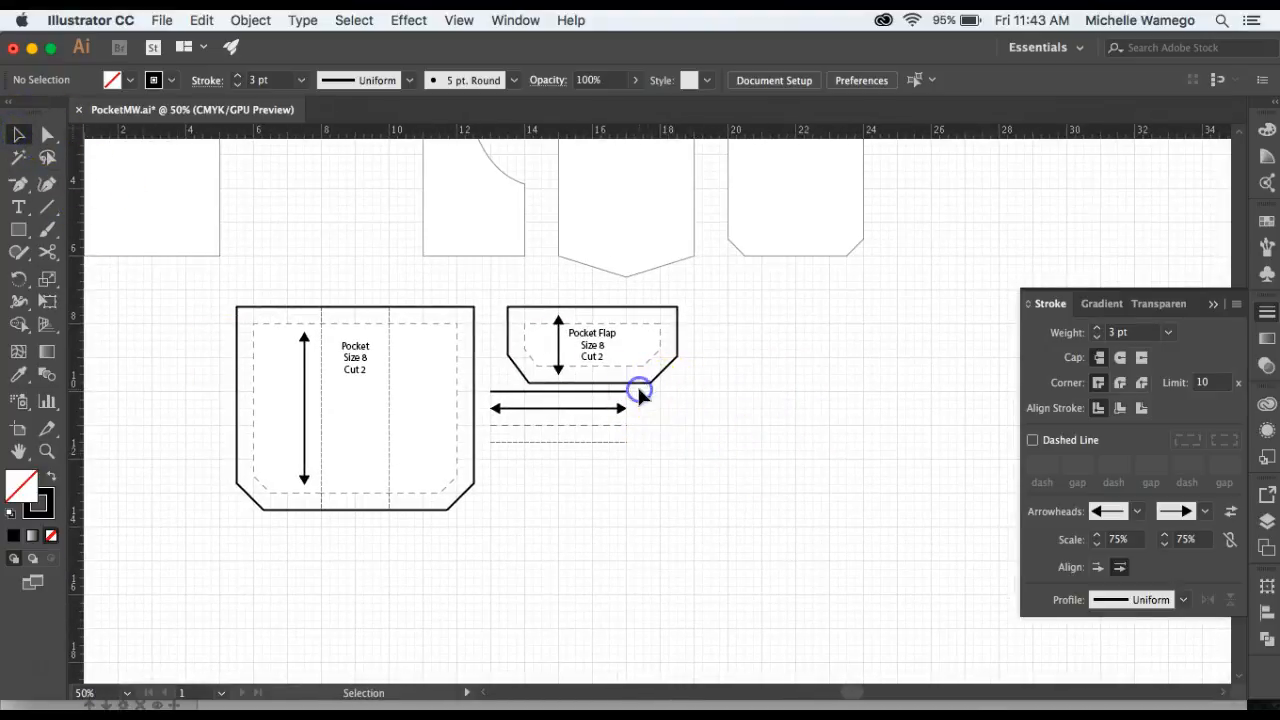
mouse_move(577, 466)
mouse_down()
mouse_move(608, 408)
mouse_move(902, 323)
mouse_up()
click(885, 490)
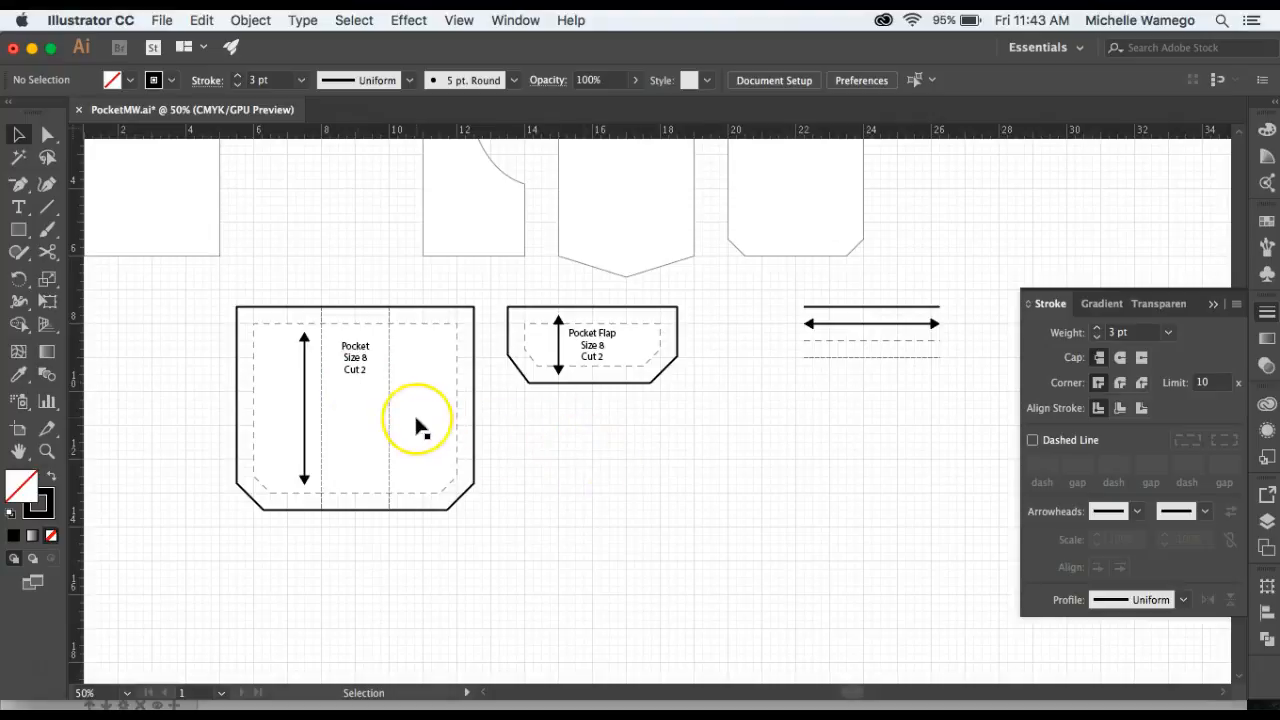
Add a text label reading Foldline just outside the pocket's right edge.
click(475, 410)
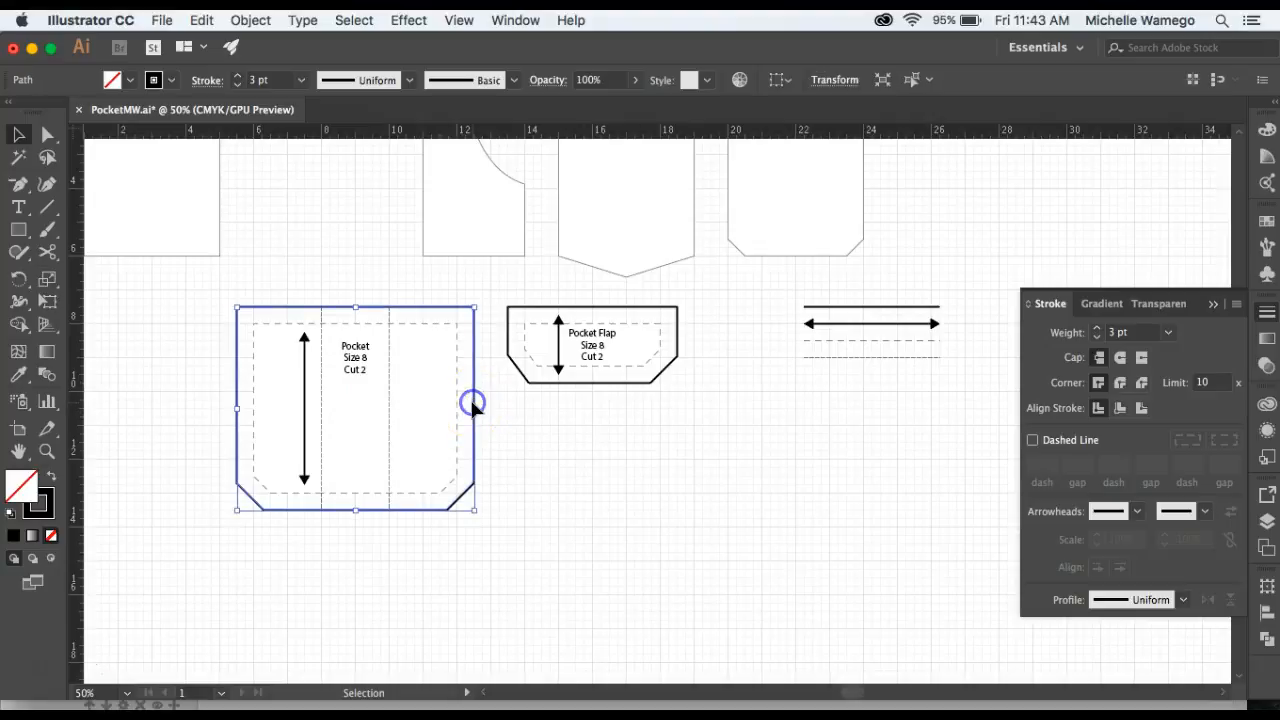
click(538, 434)
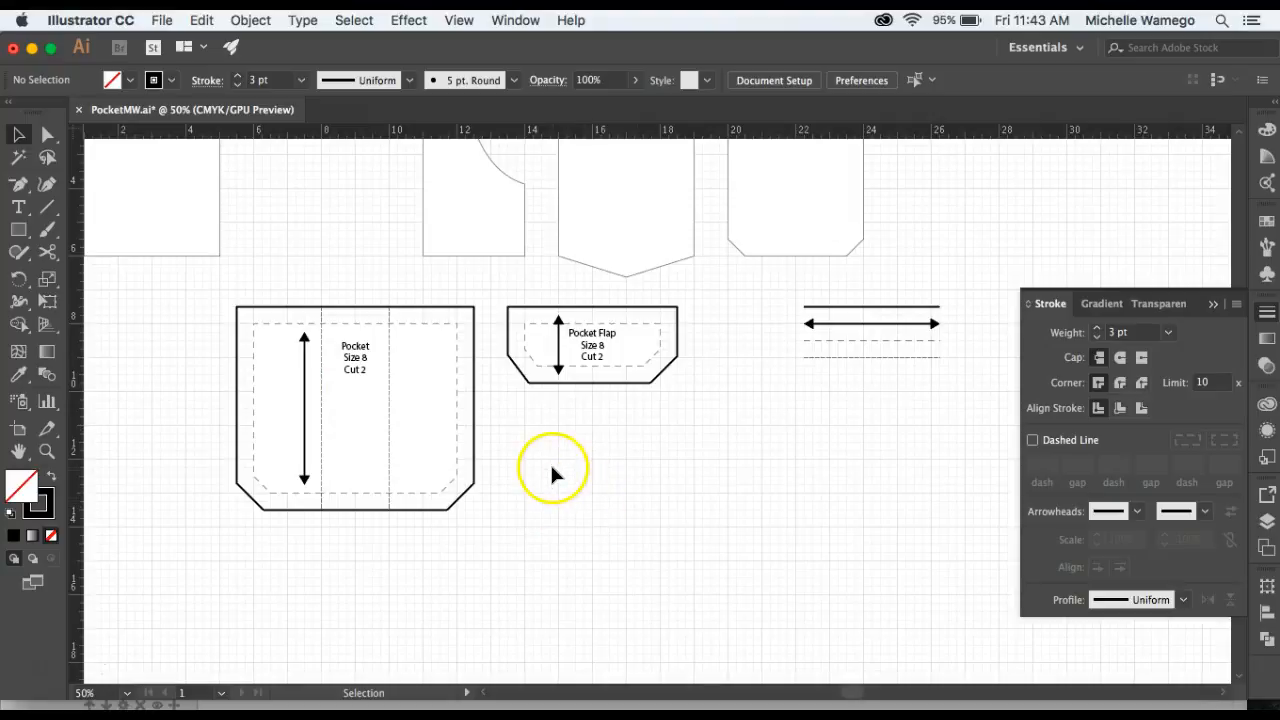
drag(534, 443, 561, 532)
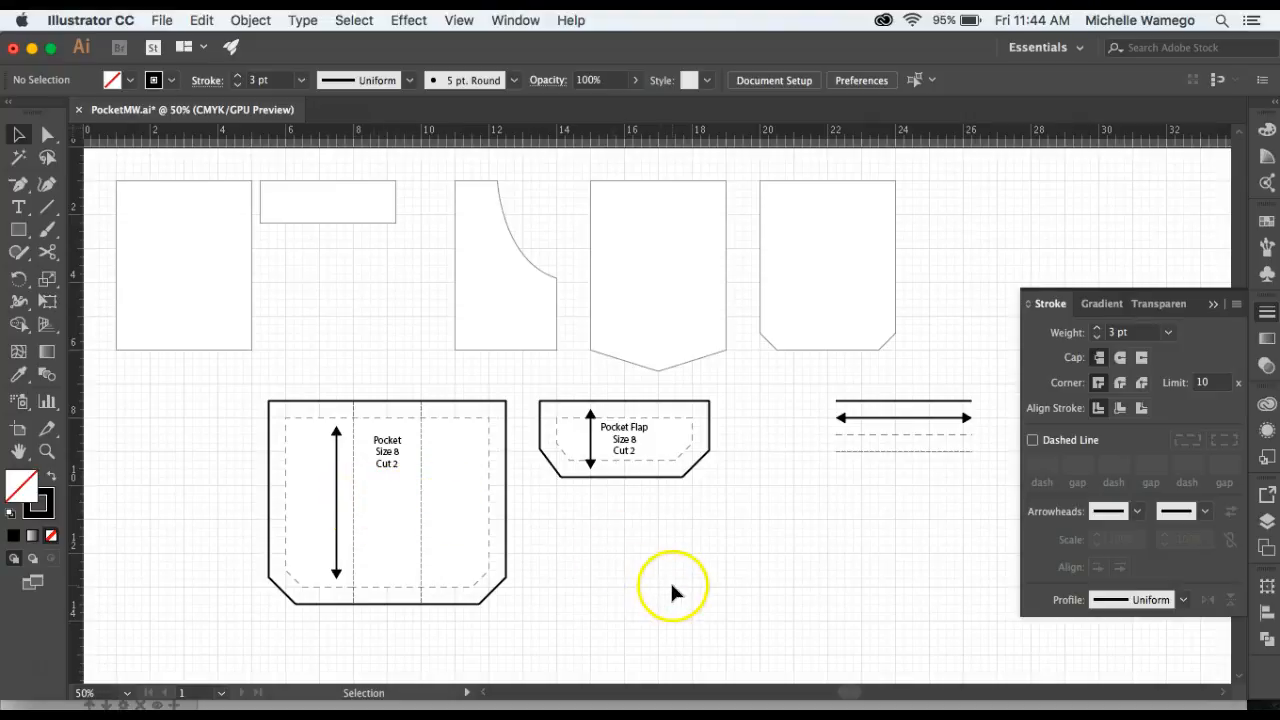
key(space)
drag(402, 571, 473, 480)
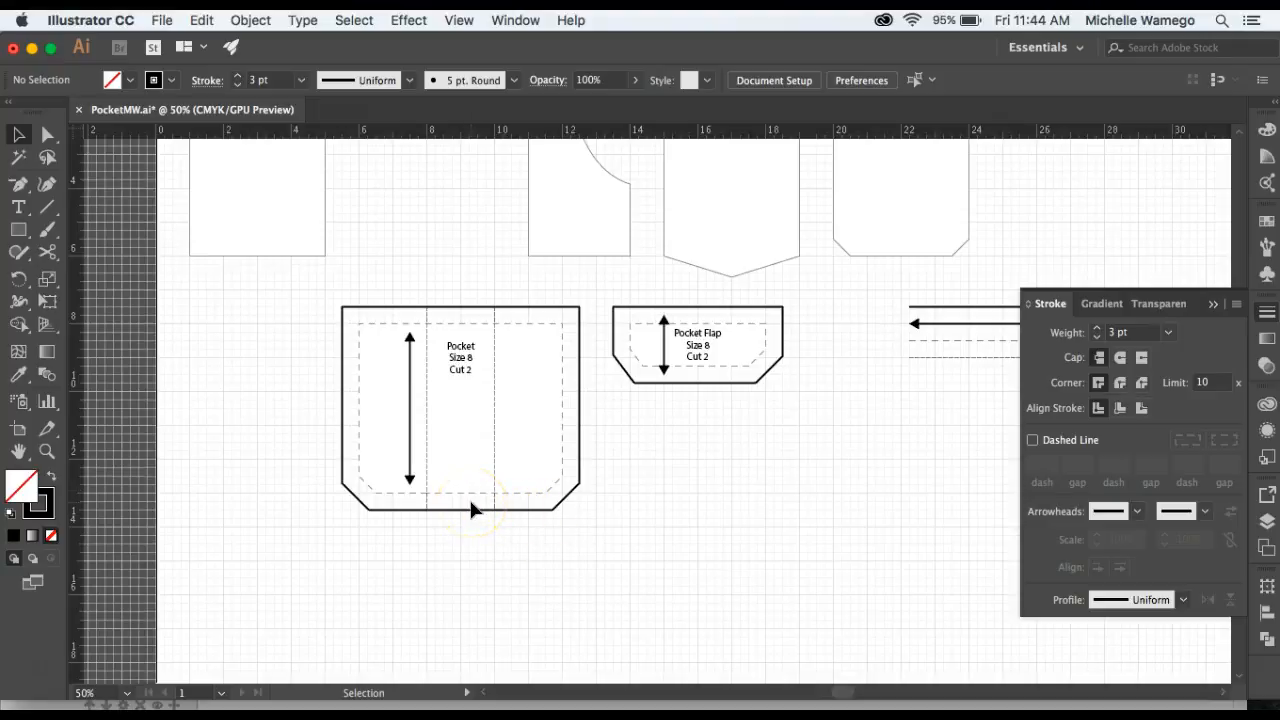
key(z)
click(474, 454)
click(552, 437)
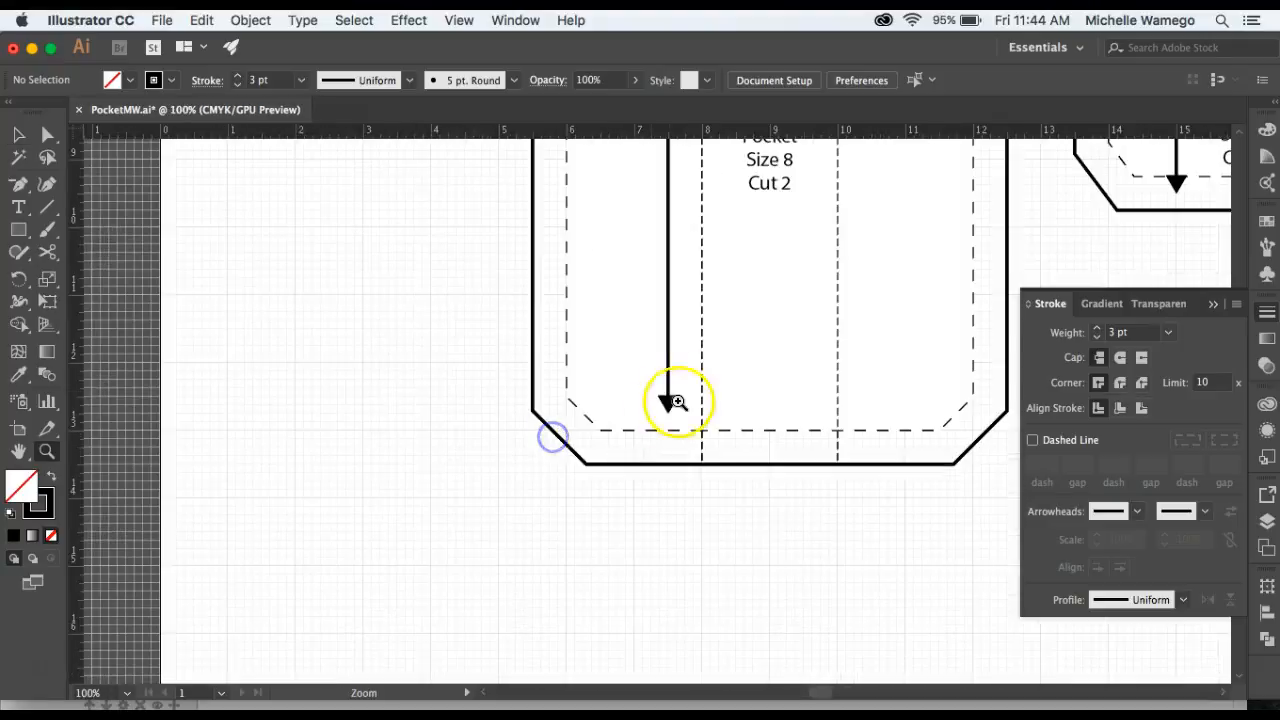
key(space)
drag(740, 362, 544, 427)
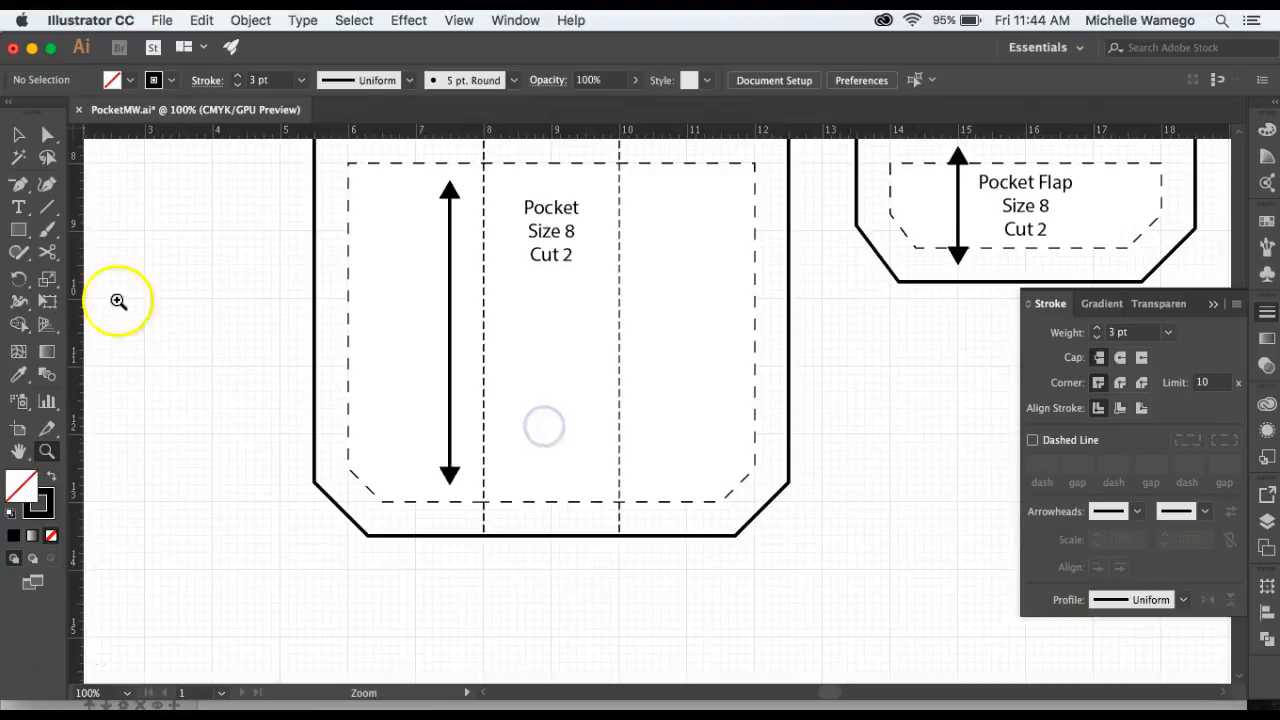
click(18, 207)
click(824, 433)
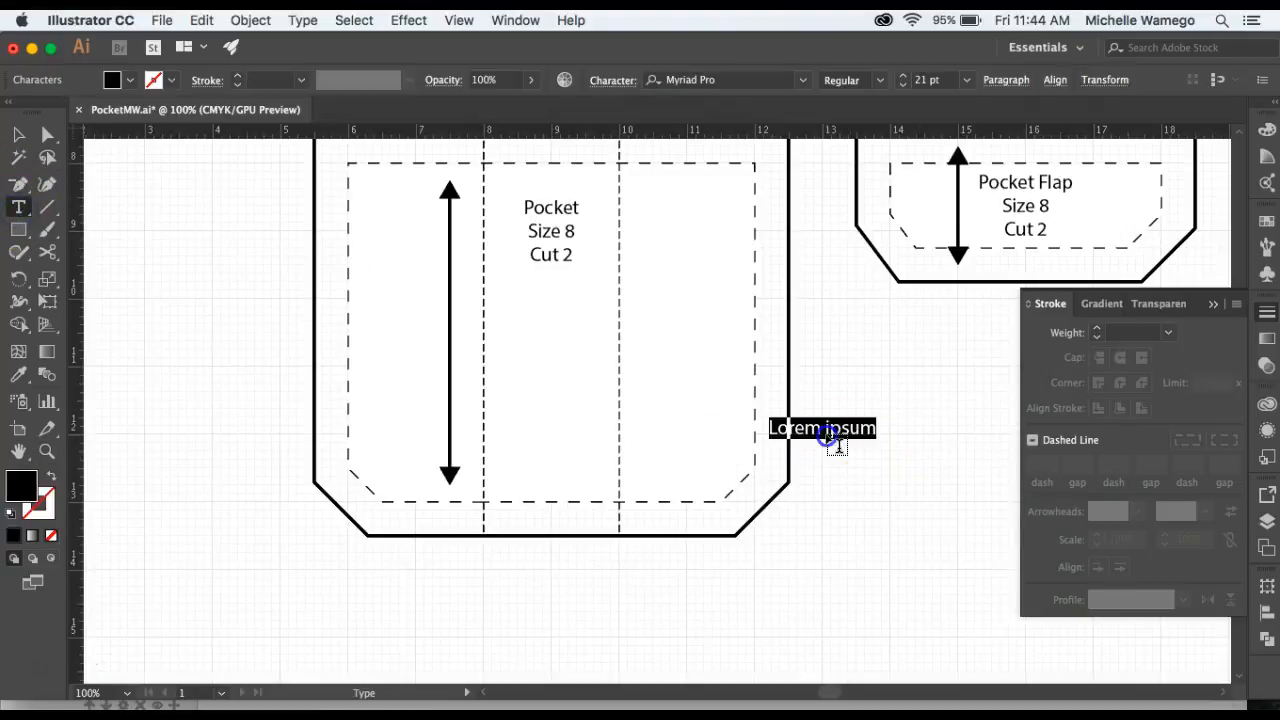
text(Foldline)
Move the Foldline label beside the pocket's vertical arrow and rotate it to run vertically.
click(19, 148)
click(829, 432)
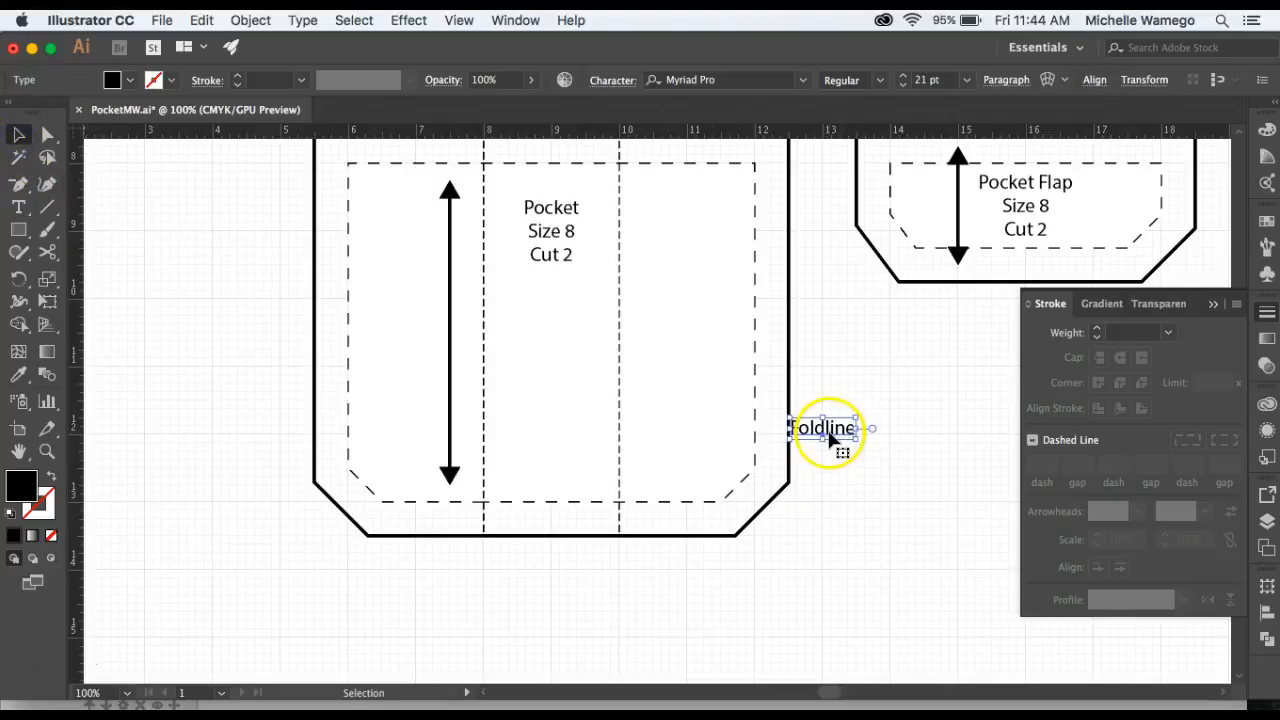
drag(830, 432, 558, 386)
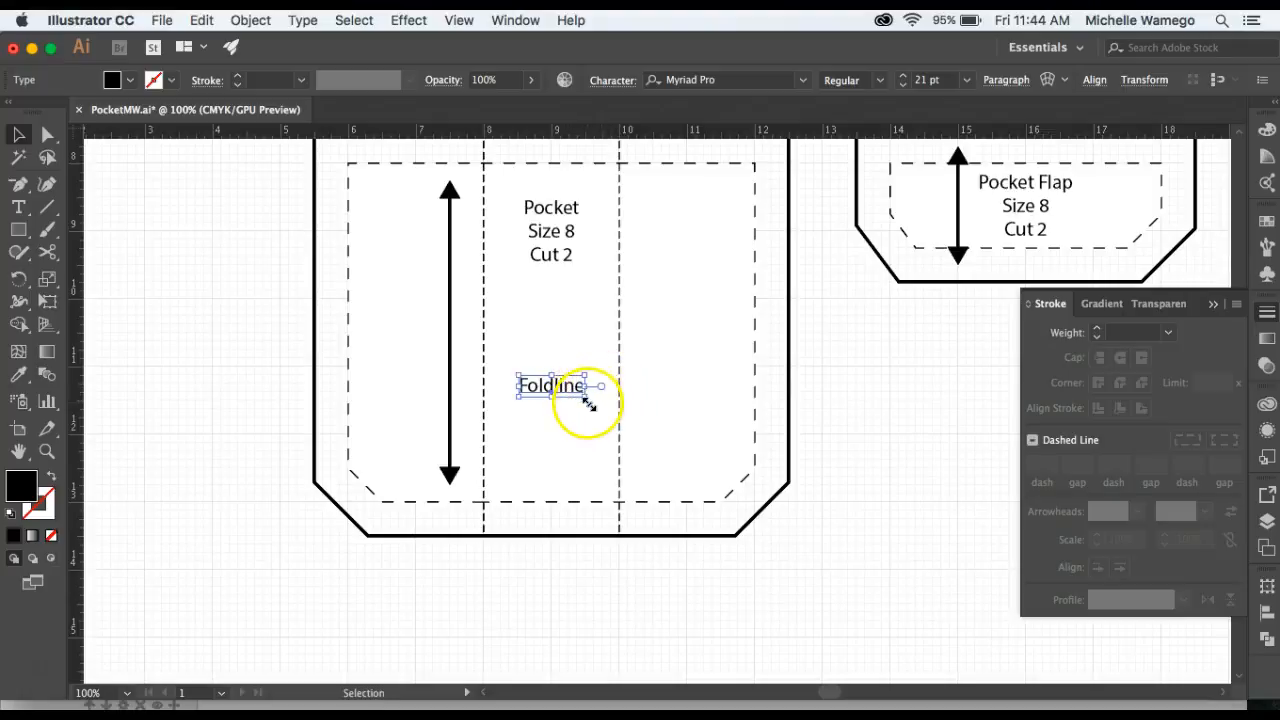
drag(514, 400, 563, 440)
Duplicate the label to the arrow's other side and change its text to Grainline.
drag(552, 386, 433, 350)
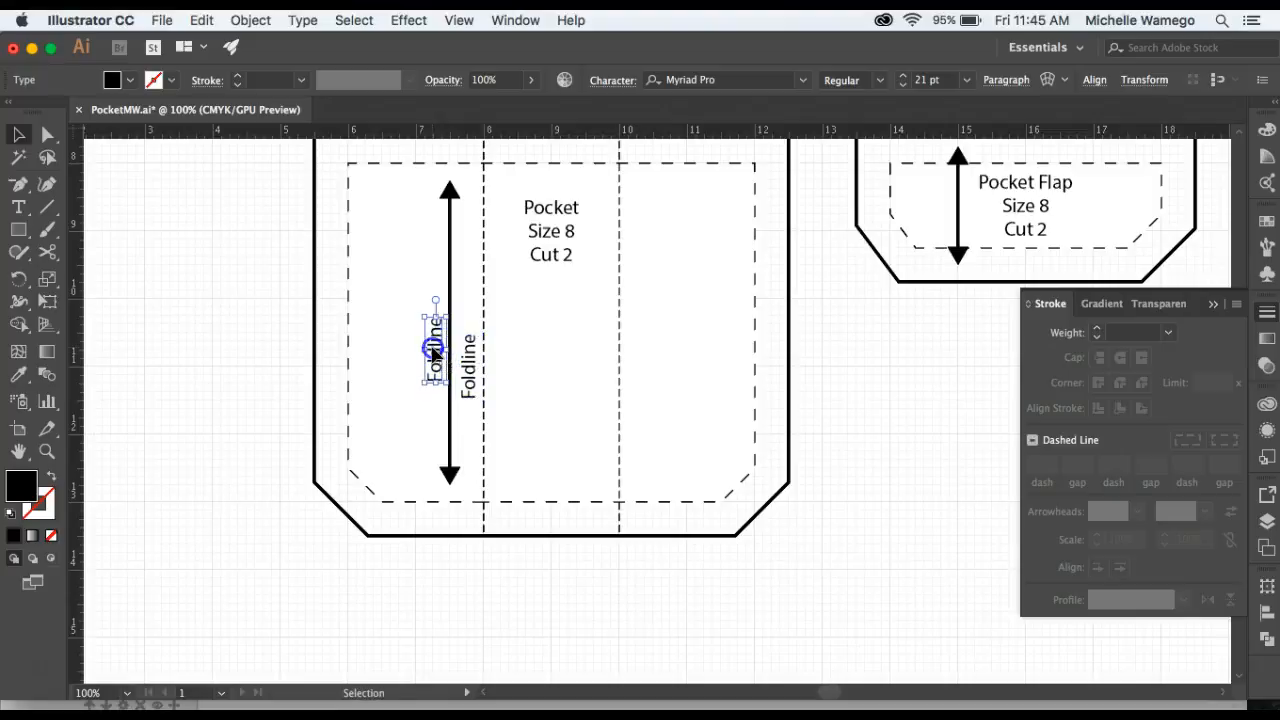
double_click(433, 351)
double_click(436, 360)
text(Grainline)
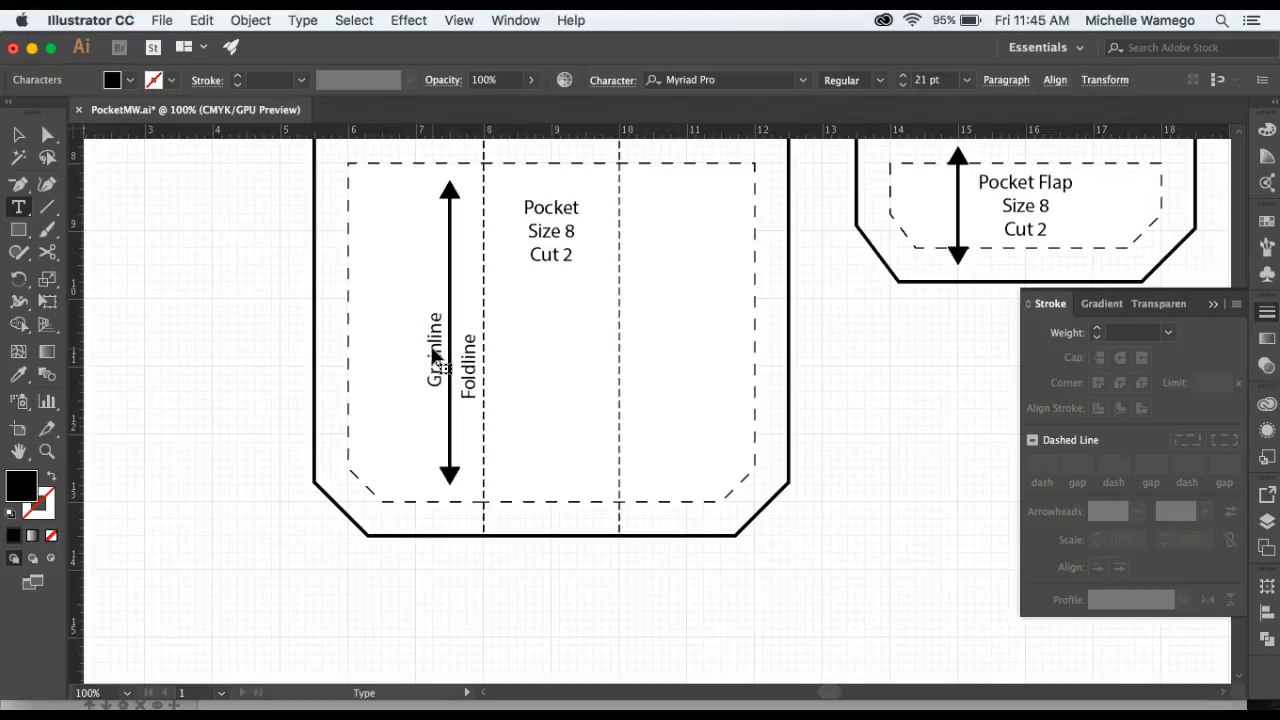
click(20, 137)
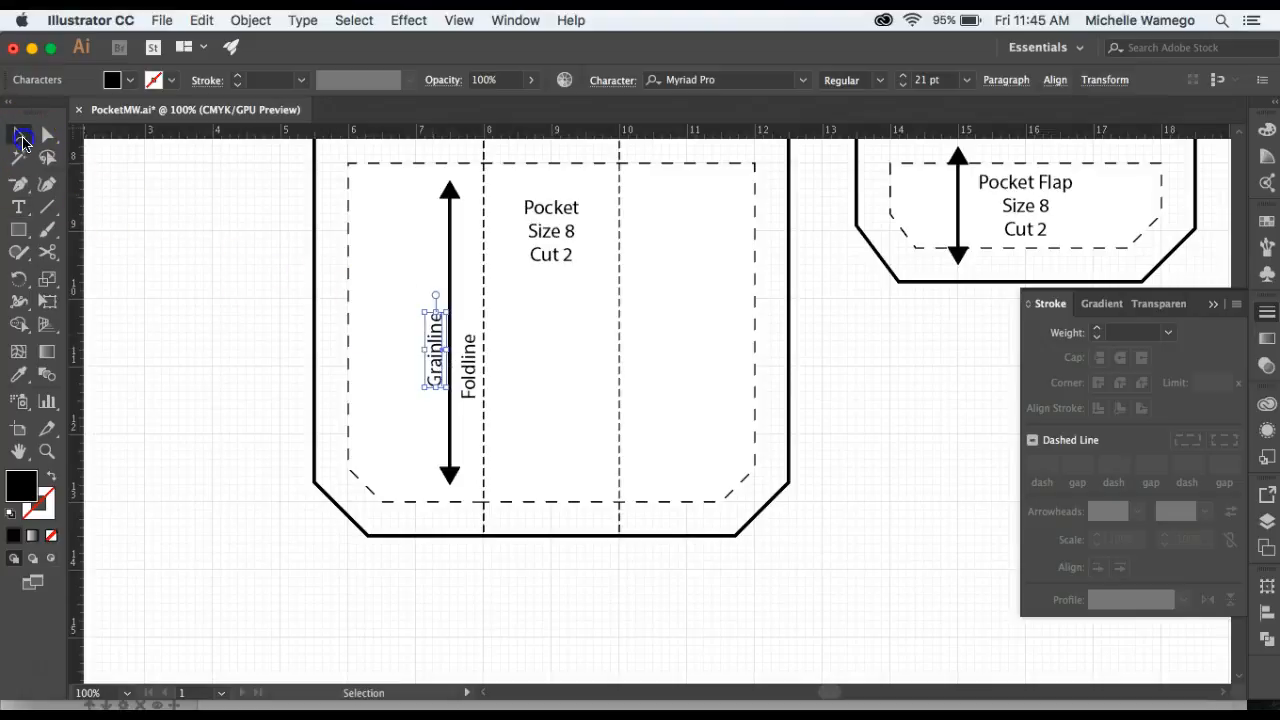
click(205, 367)
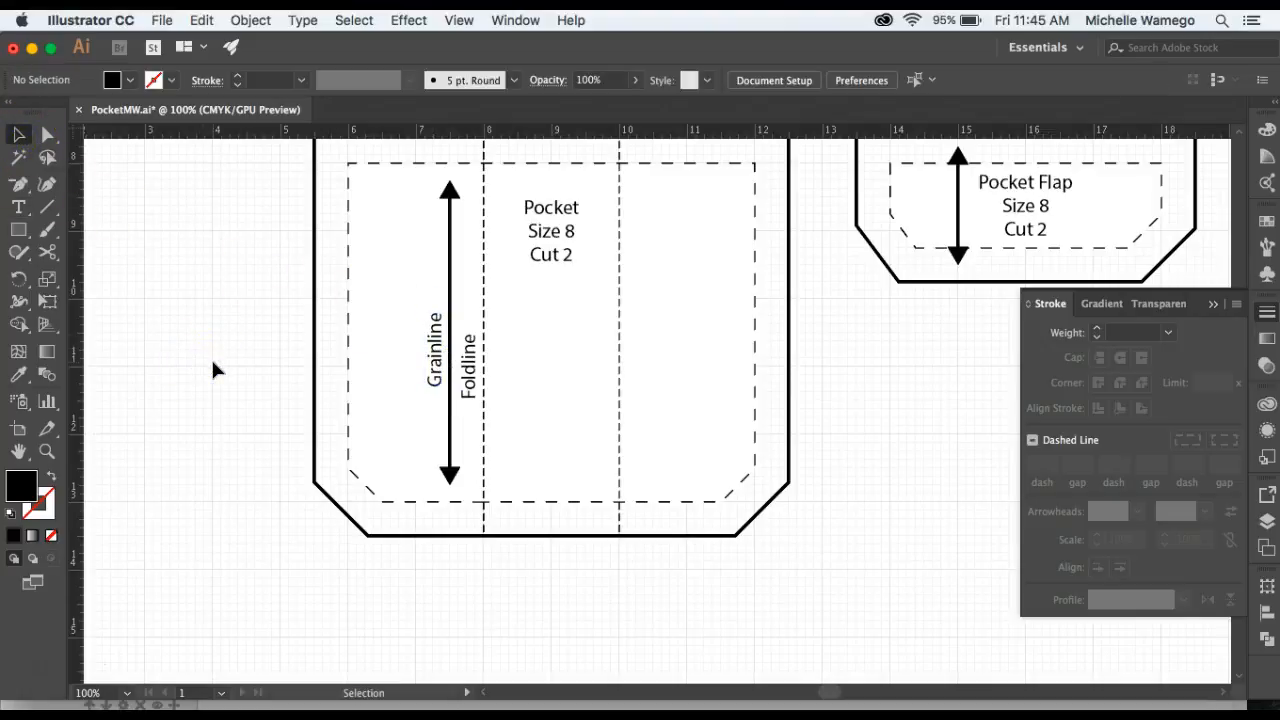
drag(623, 337, 520, 403)
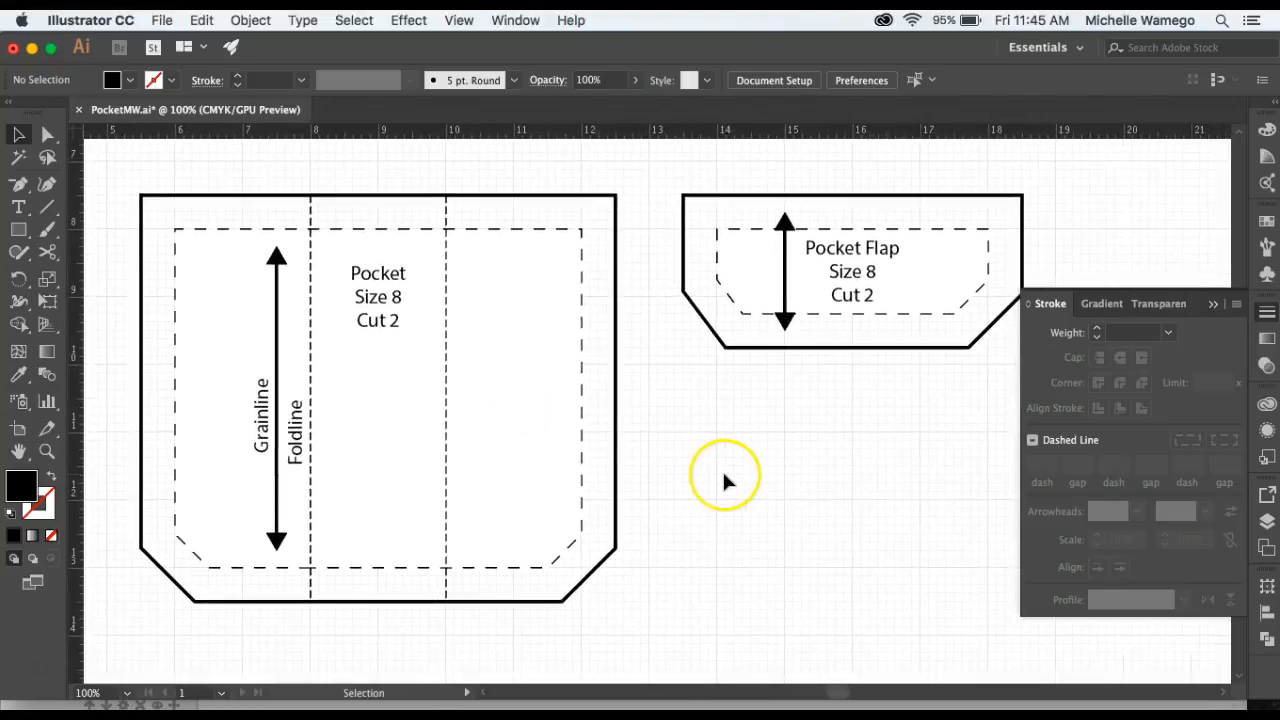